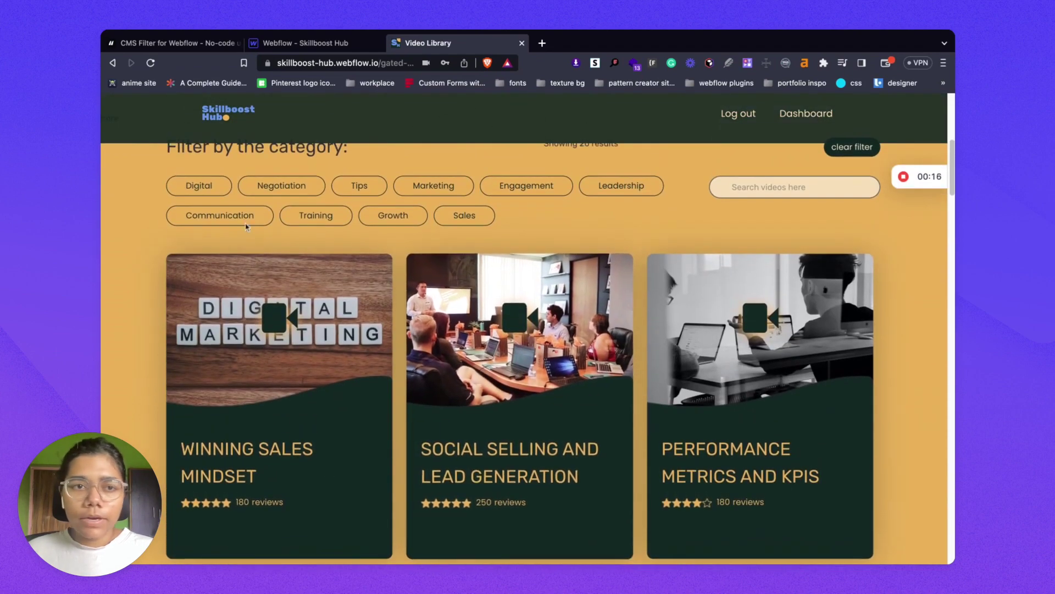
Look over the video library's cards, then filter them by the Digital category and check the tags on the matching cards.
{"action": "scroll", "coordinate": [585, 363], "scroll_direction": "down", "scroll_amount": 5}
{"action": "scroll", "coordinate": [583, 382], "scroll_direction": "down", "scroll_amount": 2}
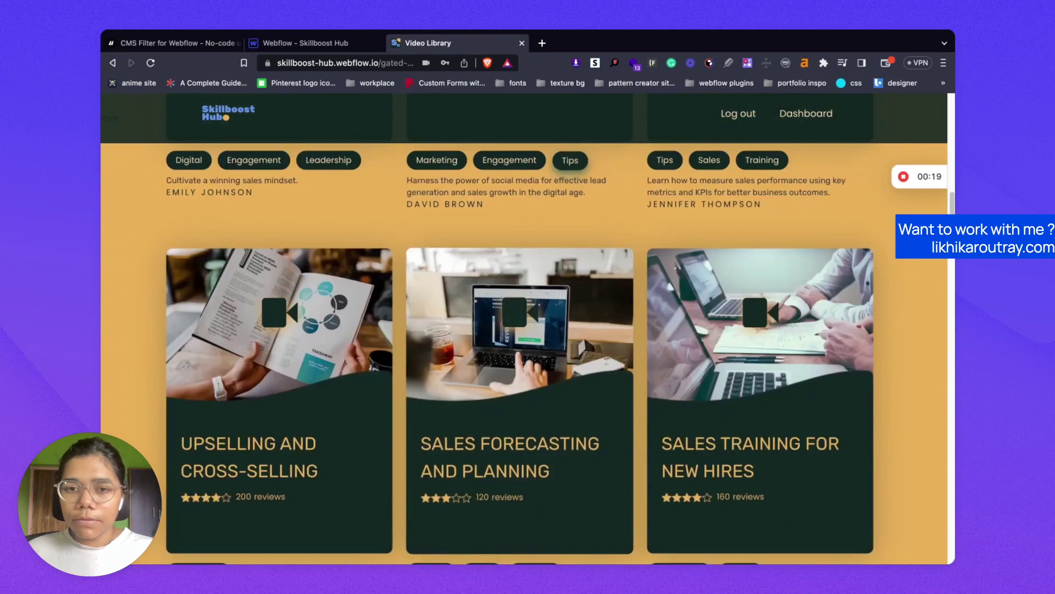
{"action": "scroll", "coordinate": [246, 263], "scroll_direction": "down", "scroll_amount": 2}
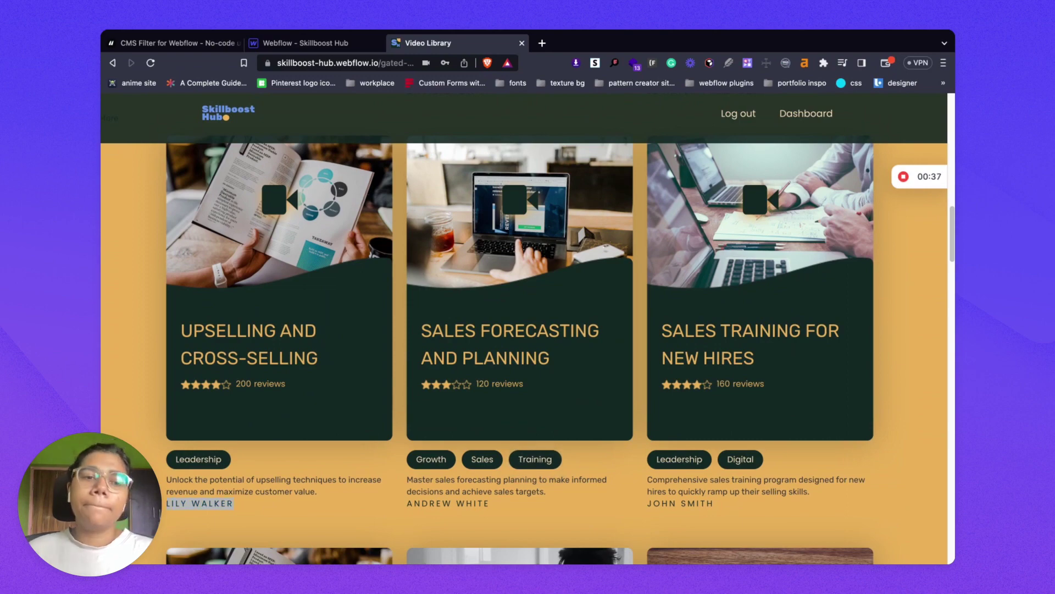
{"action": "scroll", "coordinate": [473, 477], "scroll_direction": "up", "scroll_amount": 8}
{"action": "scroll", "coordinate": [328, 288], "scroll_direction": "up", "scroll_amount": 2}
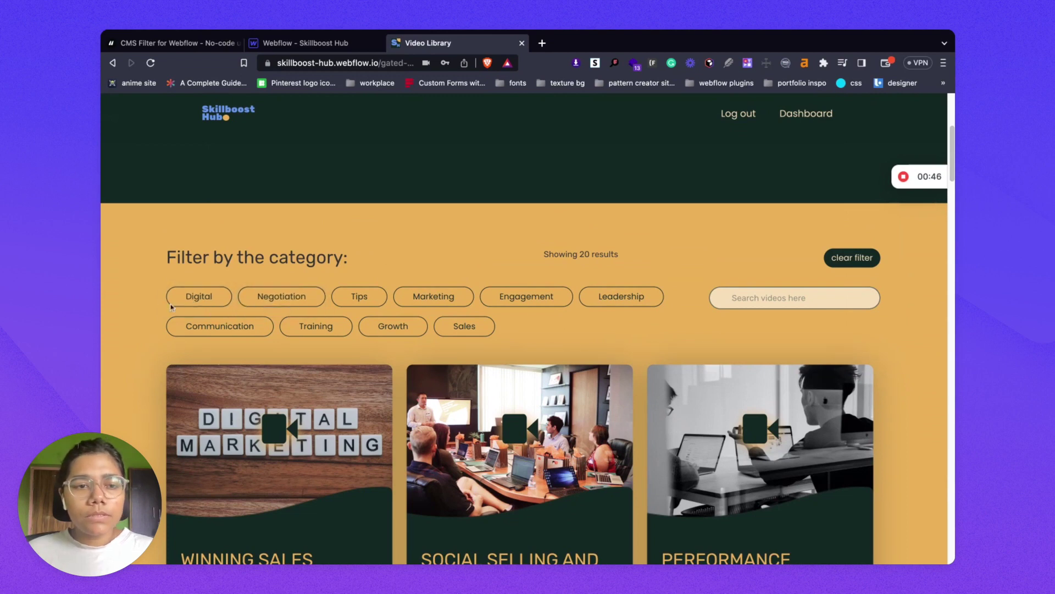
{"action": "left_click", "coordinate": [216, 299]}
{"action": "scroll", "coordinate": [334, 354], "scroll_direction": "down", "scroll_amount": 5}
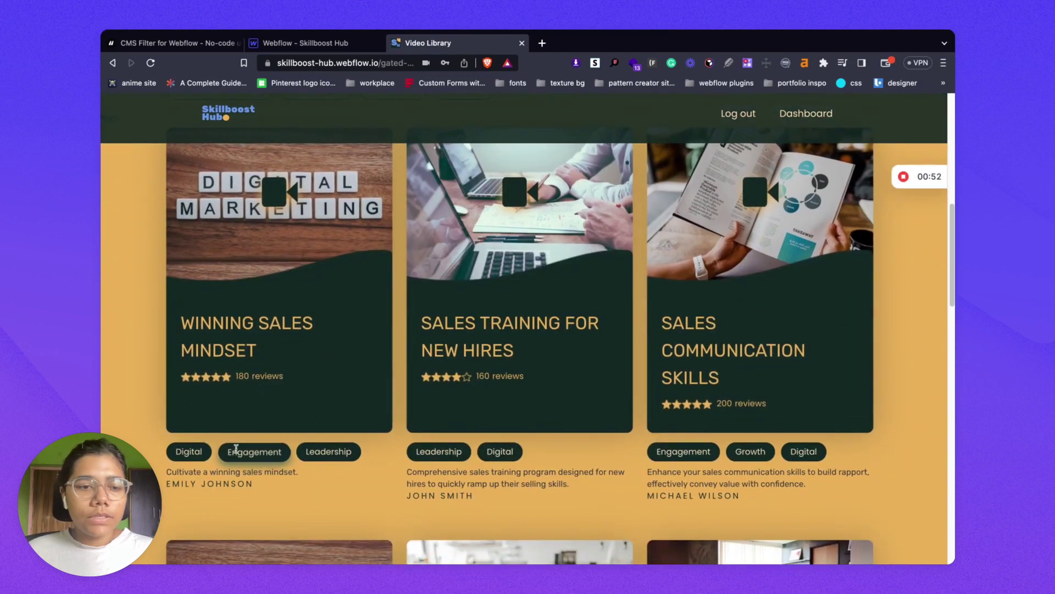
{"action": "scroll", "coordinate": [718, 424], "scroll_direction": "up", "scroll_amount": 3}
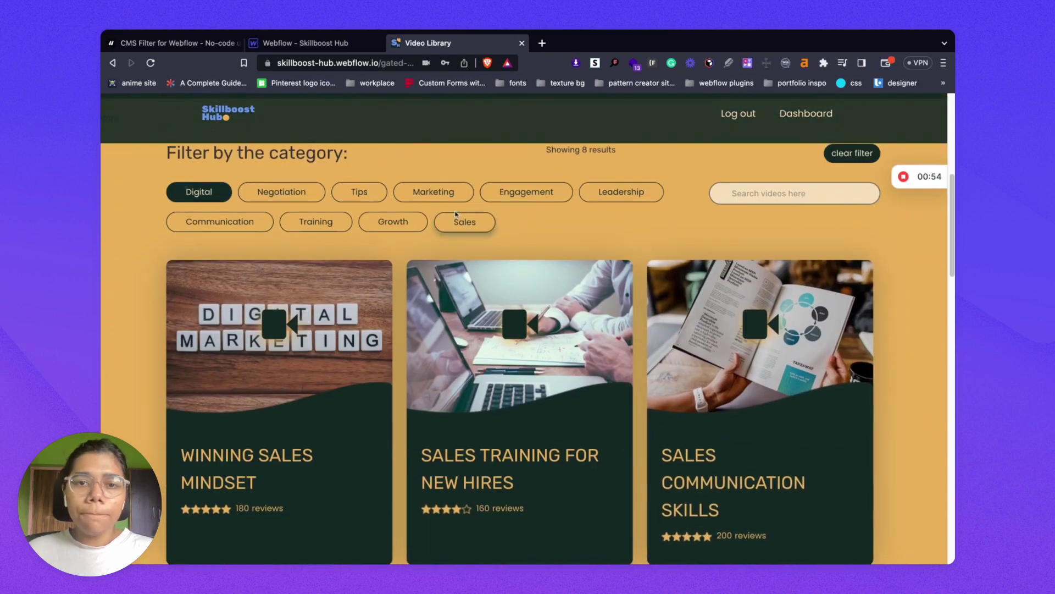
Add the Leadership and Engagement categories to the active filter and look through the matching videos.
{"action": "left_click", "coordinate": [621, 193]}
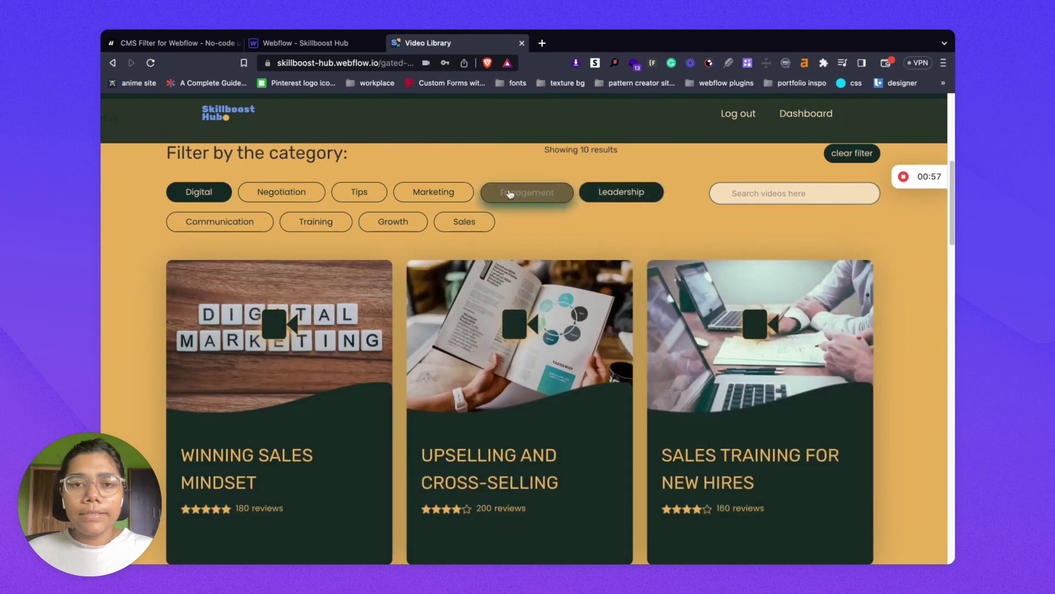
{"action": "left_click", "coordinate": [510, 193]}
{"action": "scroll", "coordinate": [617, 410], "scroll_direction": "down", "scroll_amount": 1}
{"action": "scroll", "coordinate": [618, 411], "scroll_direction": "up", "scroll_amount": 4}
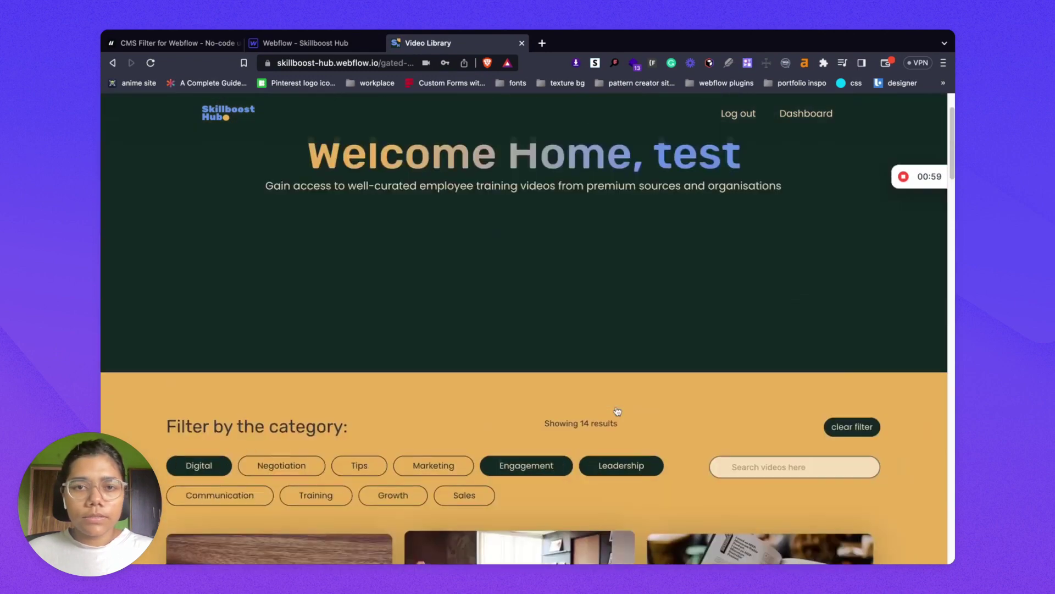
{"action": "scroll", "coordinate": [554, 470], "scroll_direction": "down", "scroll_amount": 3}
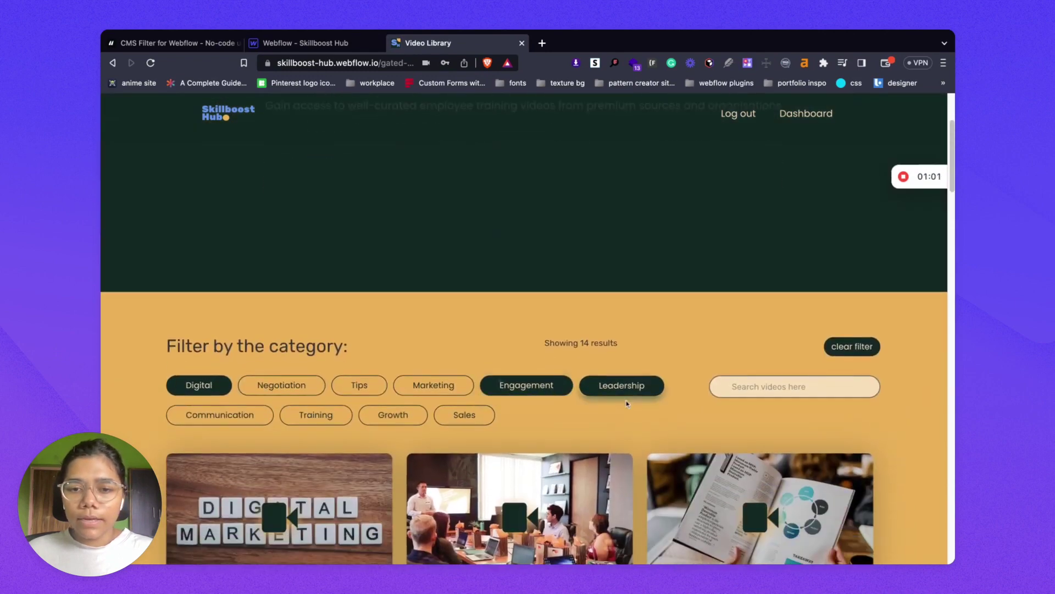
{"action": "scroll", "coordinate": [626, 405], "scroll_direction": "down", "scroll_amount": 5}
{"action": "scroll", "coordinate": [632, 358], "scroll_direction": "up", "scroll_amount": 5}
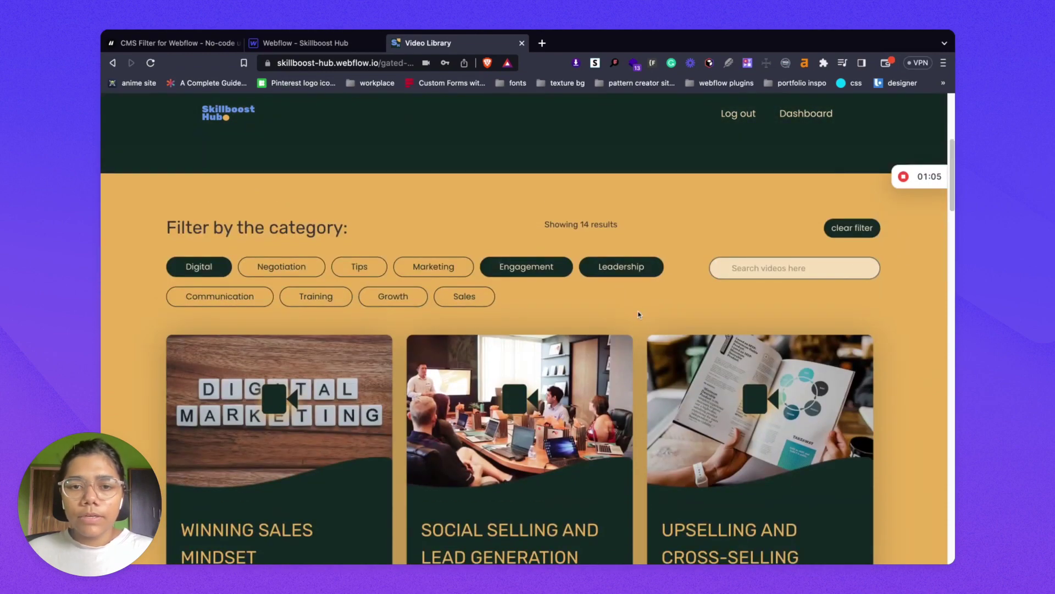
Search the filtered videos by title for "win".
{"action": "left_click", "coordinate": [783, 270]}
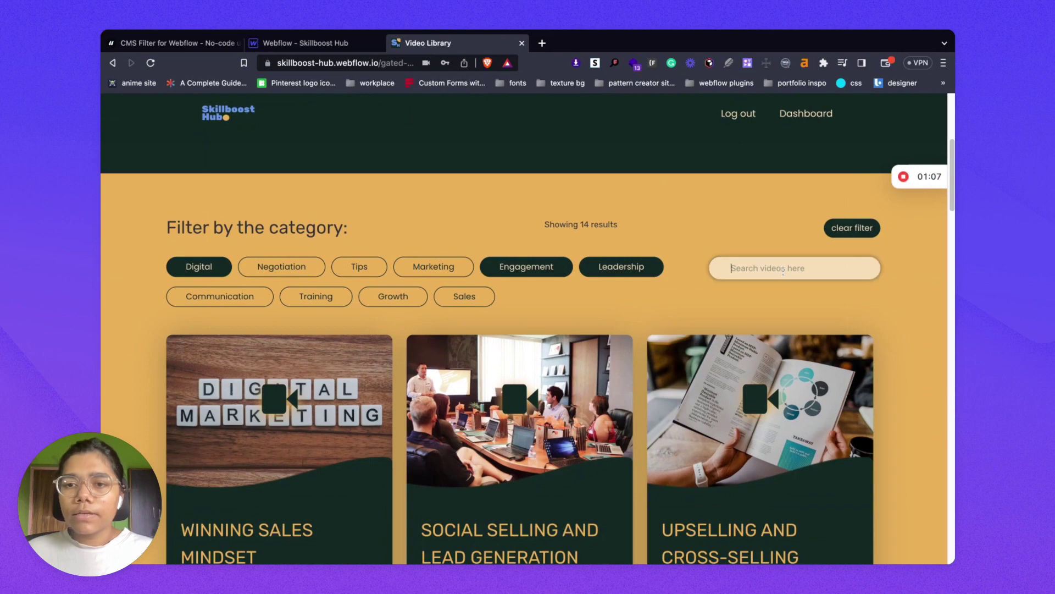
{"action": "scroll", "coordinate": [784, 271], "scroll_direction": "down", "scroll_amount": 2}
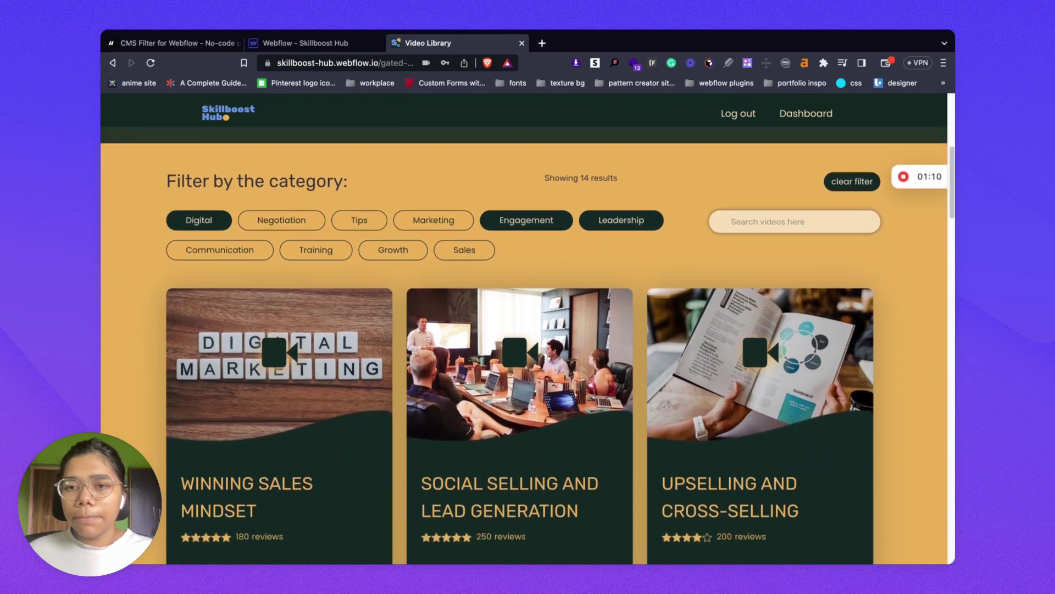
{"action": "type", "text": "winn"}
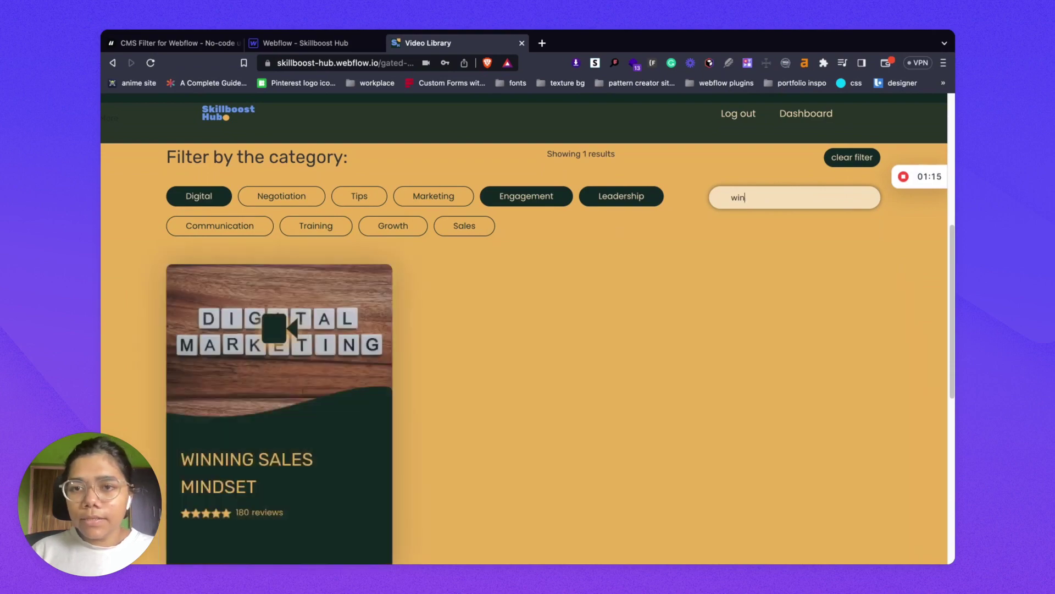
Replace the search term with the start of a video creator's first name and check the creator on the matching card.
{"action": "key", "text": "BackSpace"}
{"action": "key", "text": "BackSpace"}
{"action": "key", "text": "BackSpace"}
{"action": "type", "text": "emil"}
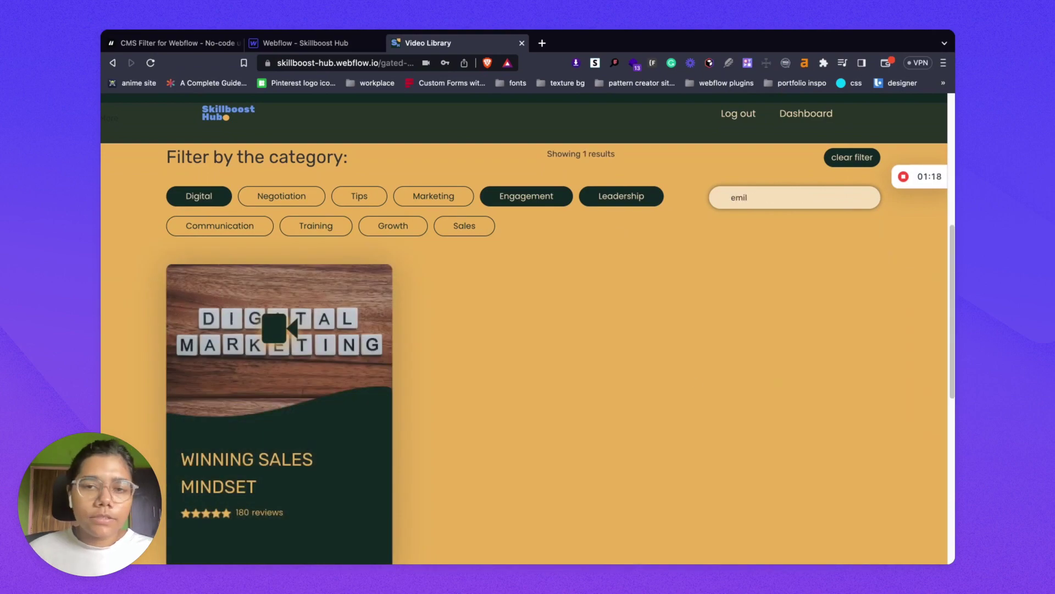
{"action": "scroll", "coordinate": [594, 407], "scroll_direction": "down", "scroll_amount": 5}
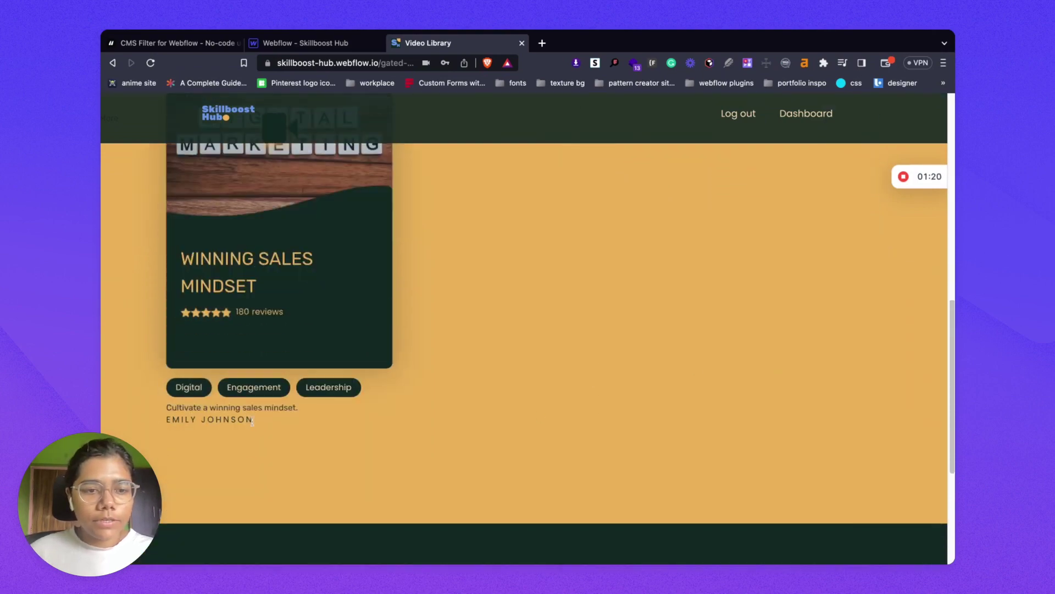
{"action": "scroll", "coordinate": [253, 421], "scroll_direction": "up", "scroll_amount": 4}
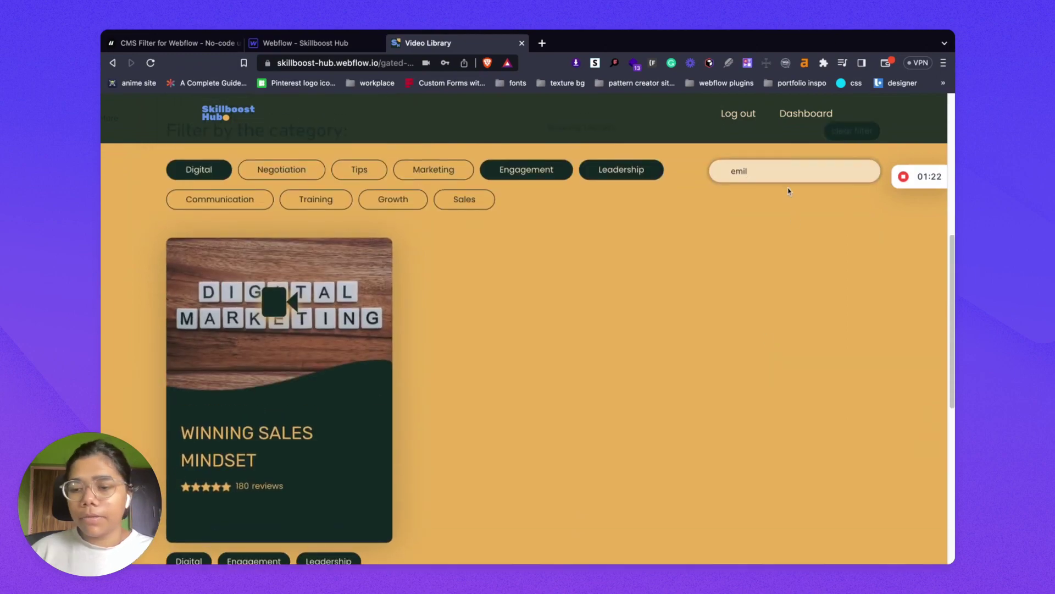
Search the videos for "digit" instead, check the matching cards' tags, and clear all filters.
{"action": "key", "text": "BackSpace"}
{"action": "key", "text": "BackSpace"}
{"action": "key", "text": "BackSpace"}
{"action": "key", "text": "BackSpace"}
{"action": "type", "text": "d"}
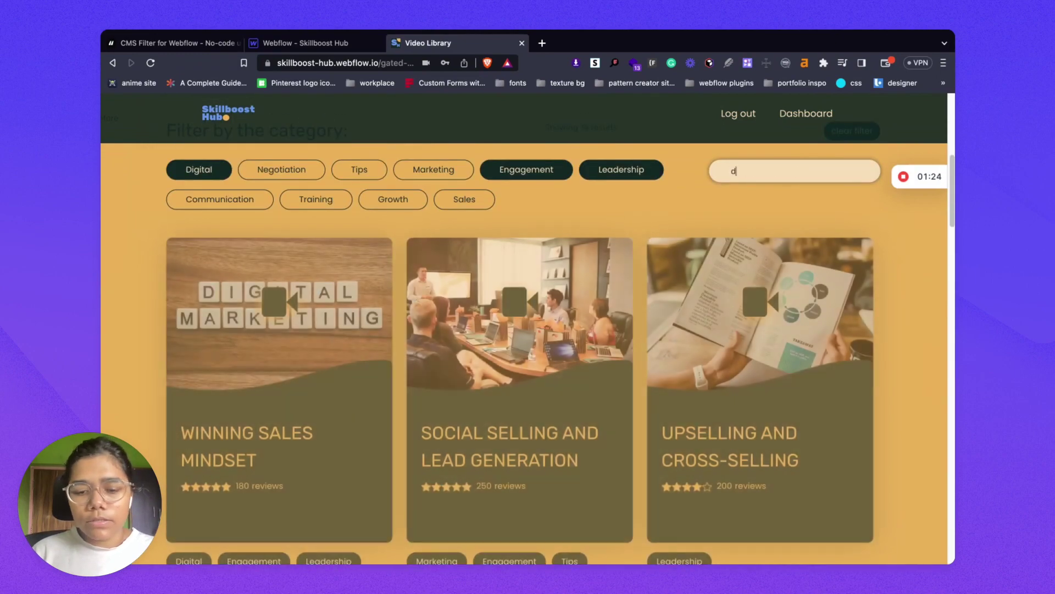
{"action": "type", "text": "igit"}
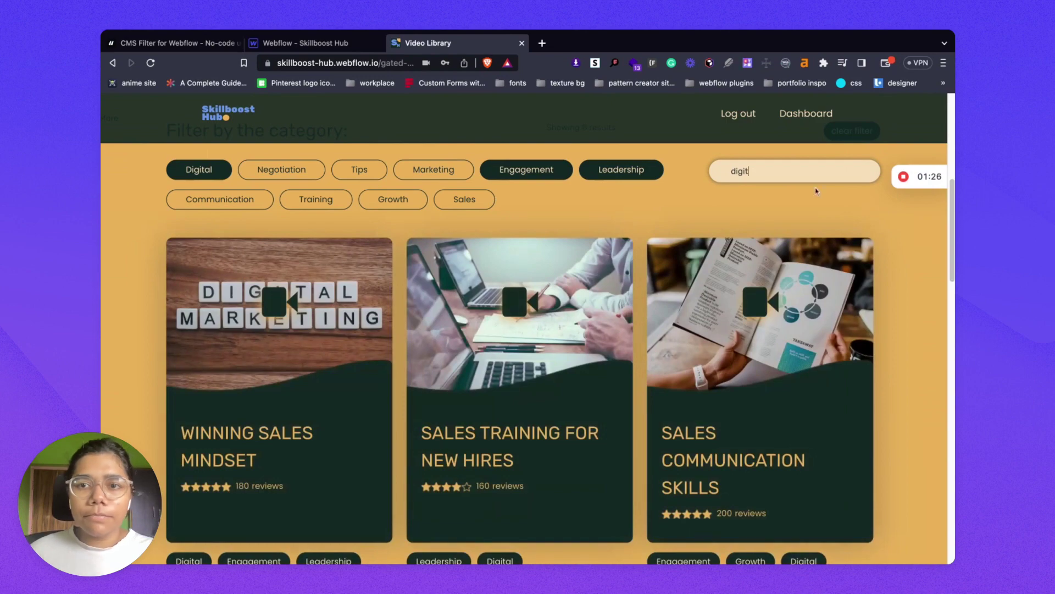
{"action": "scroll", "coordinate": [761, 279], "scroll_direction": "down", "scroll_amount": 3}
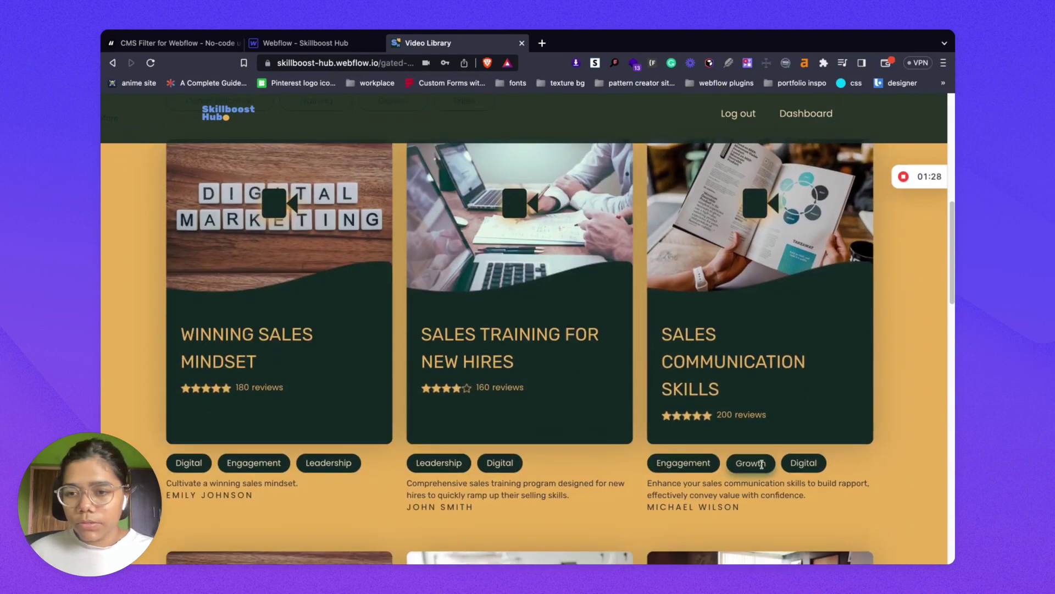
{"action": "scroll", "coordinate": [682, 431], "scroll_direction": "up", "scroll_amount": 4}
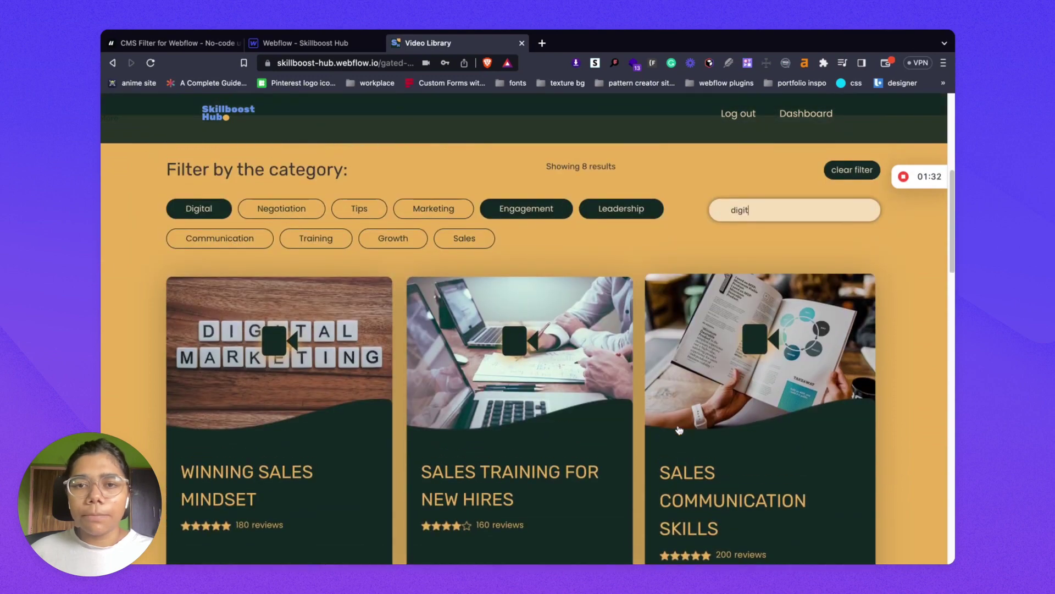
{"action": "left_click", "coordinate": [849, 170]}
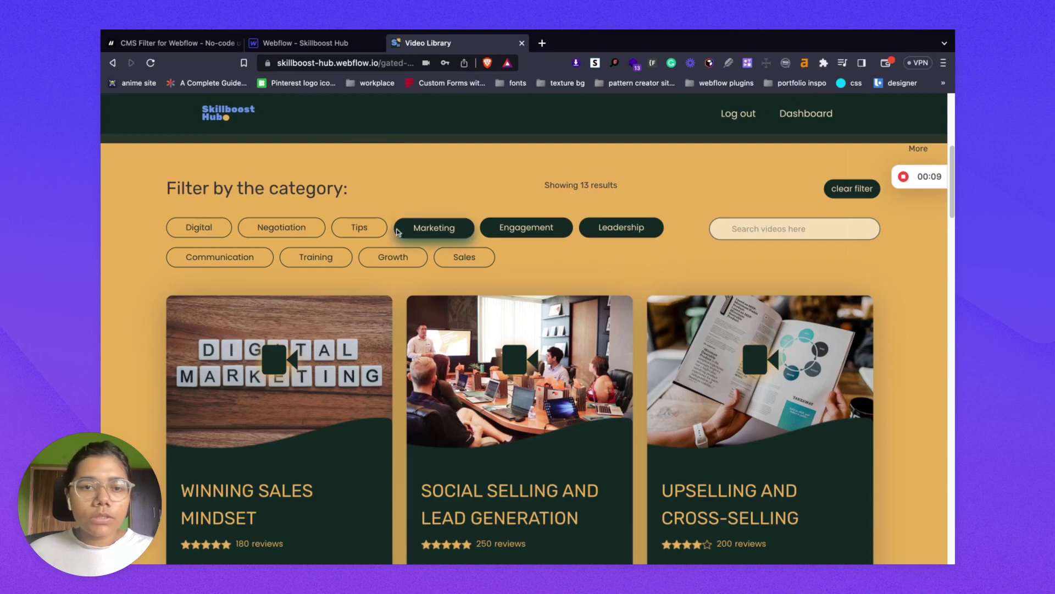
Add the Tips and Negotiation categories to the filter, then clear all filters and look over the full video list.
{"action": "left_click", "coordinate": [357, 231]}
{"action": "left_click", "coordinate": [259, 237]}
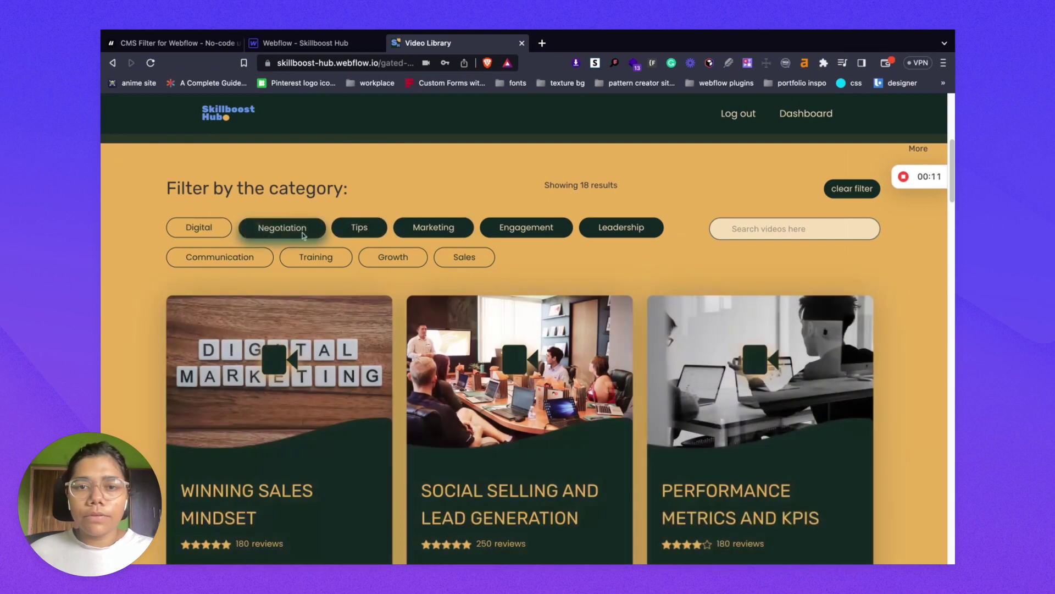
{"action": "left_click", "coordinate": [838, 190]}
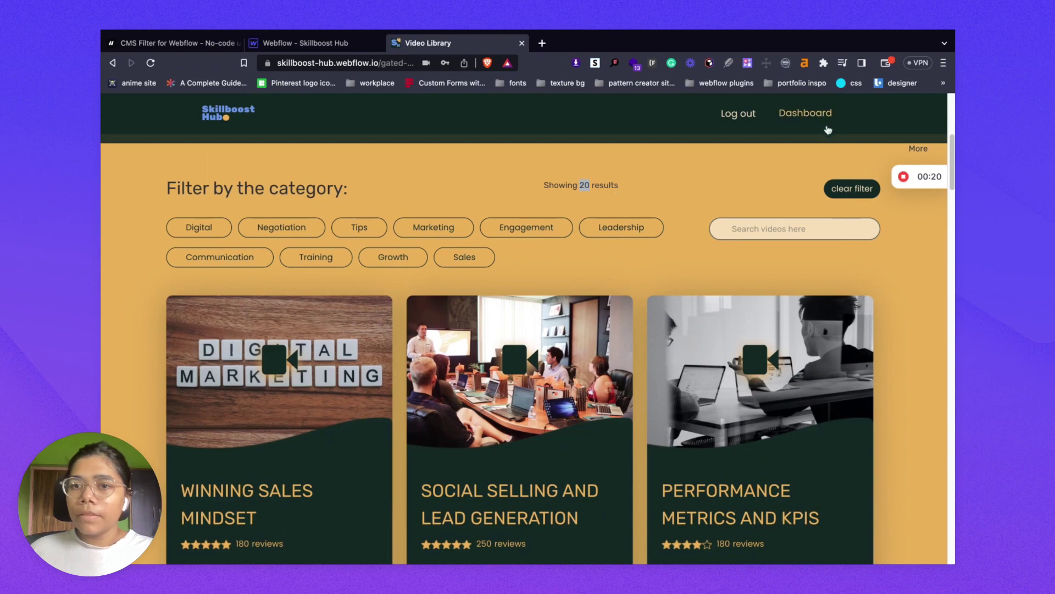
{"action": "scroll", "coordinate": [602, 307], "scroll_direction": "down", "scroll_amount": 9}
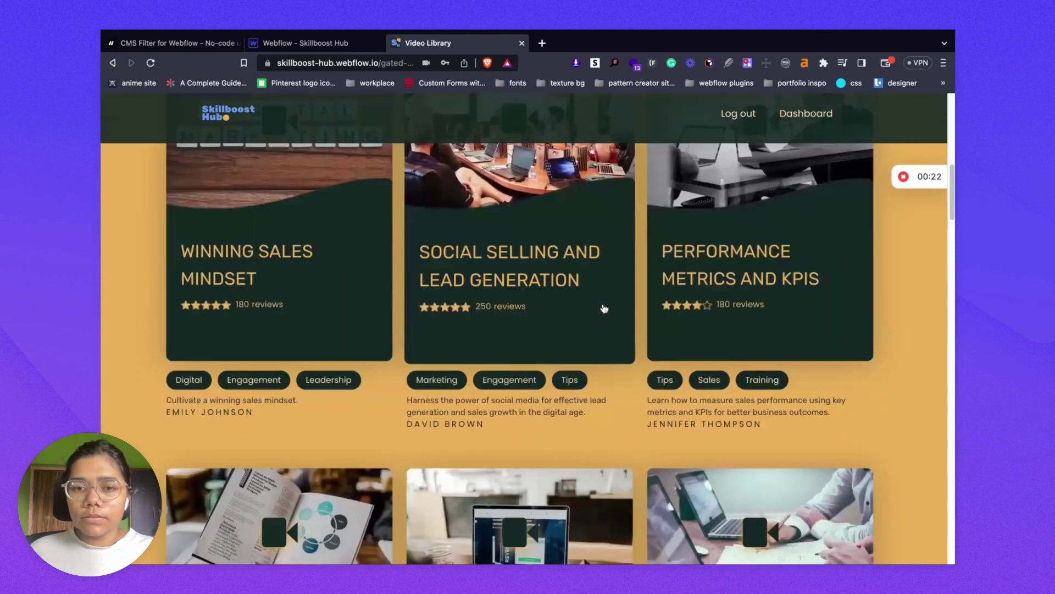
{"action": "scroll", "coordinate": [604, 308], "scroll_direction": "up", "scroll_amount": 6}
{"action": "scroll", "coordinate": [604, 309], "scroll_direction": "up", "scroll_amount": 3}
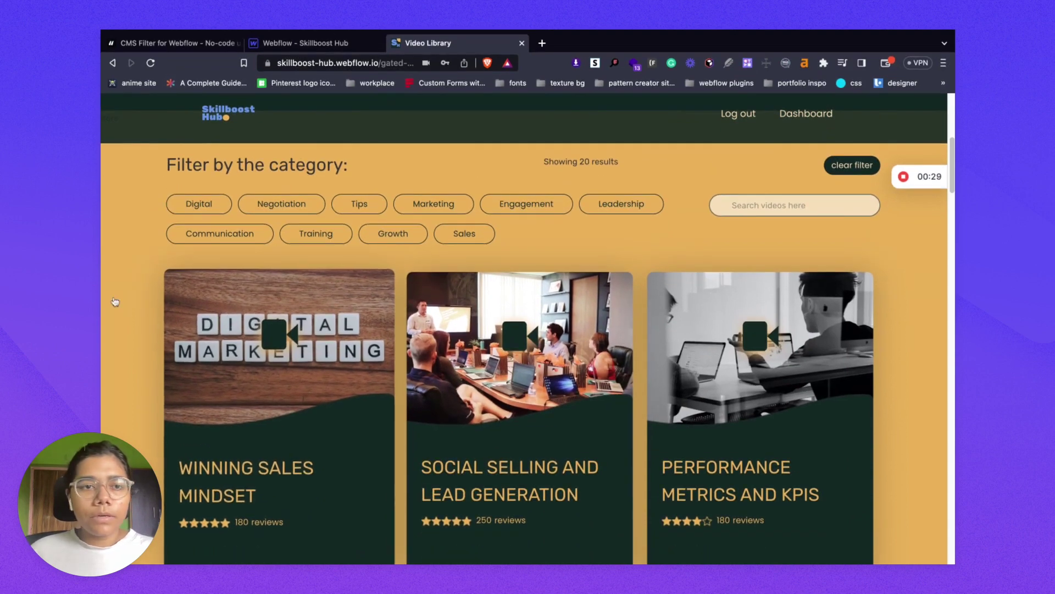
Switch to the Webflow Designer and look over the Video Library page's category filters, search field and video cards.
{"action": "left_click", "coordinate": [345, 51]}
{"action": "left_click", "coordinate": [814, 305]}
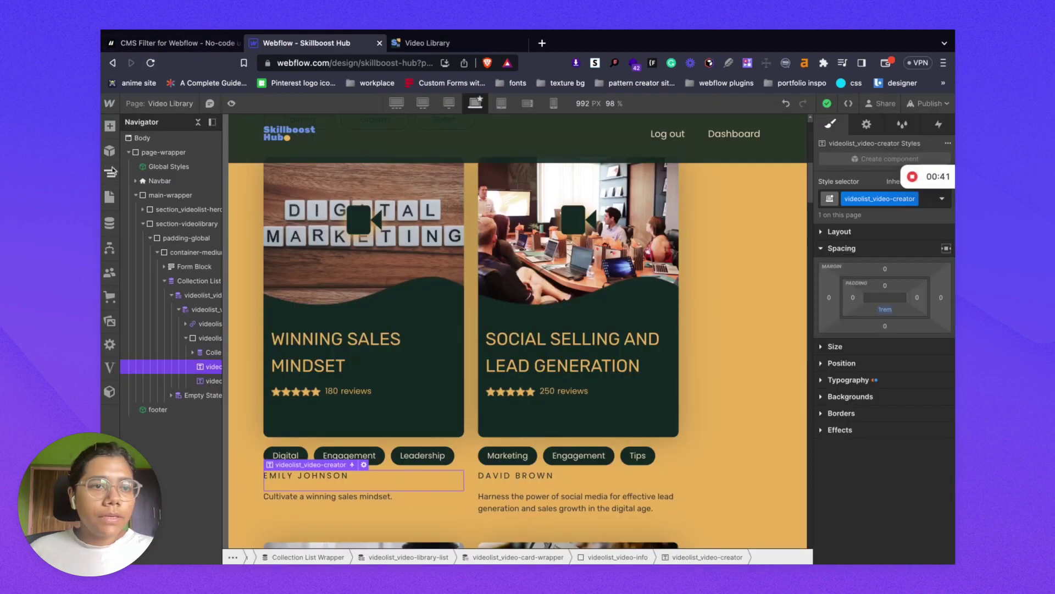
{"action": "scroll", "coordinate": [502, 419], "scroll_direction": "up", "scroll_amount": 5}
{"action": "scroll", "coordinate": [502, 419], "scroll_direction": "down", "scroll_amount": 6}
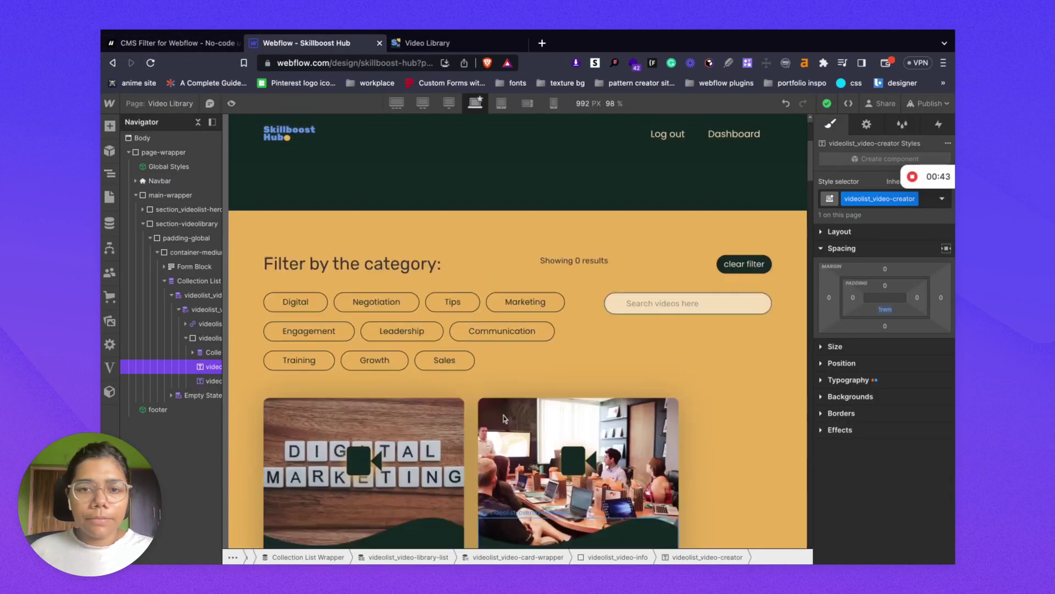
{"action": "scroll", "coordinate": [505, 419], "scroll_direction": "up", "scroll_amount": 5}
{"action": "scroll", "coordinate": [504, 419], "scroll_direction": "down", "scroll_amount": 4}
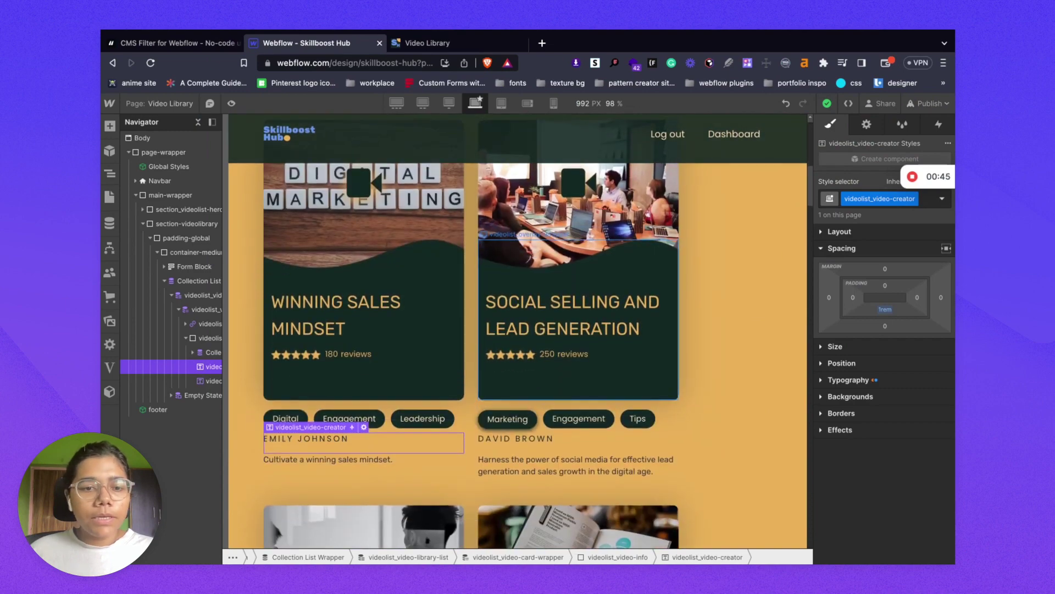
{"action": "scroll", "coordinate": [236, 206], "scroll_direction": "up", "scroll_amount": 2}
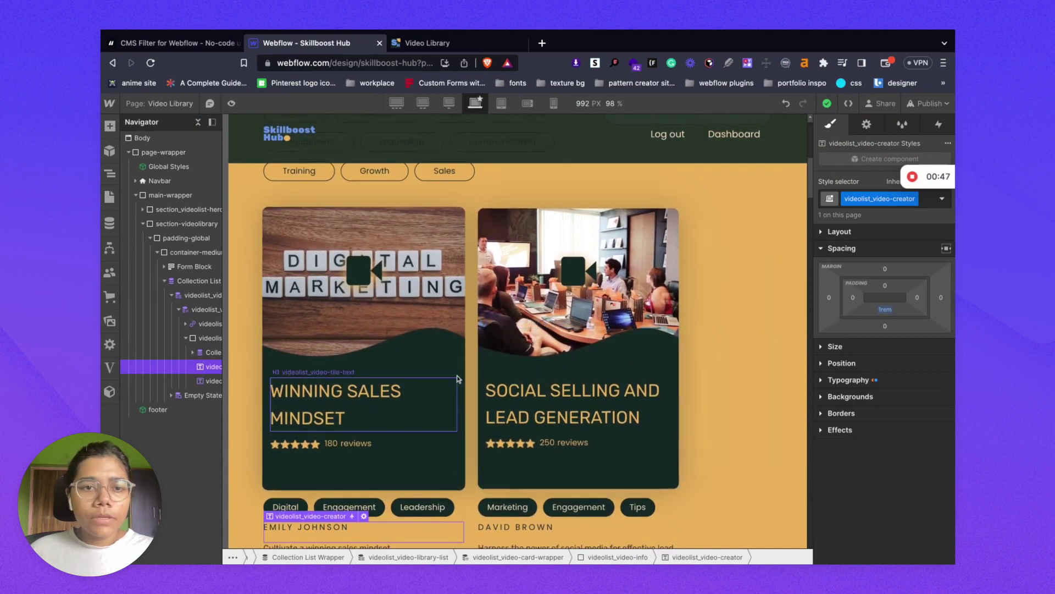
Select the videolist_video-library-list collection list, open its settings to check the source, and look at its cards.
{"action": "left_click", "coordinate": [297, 209]}
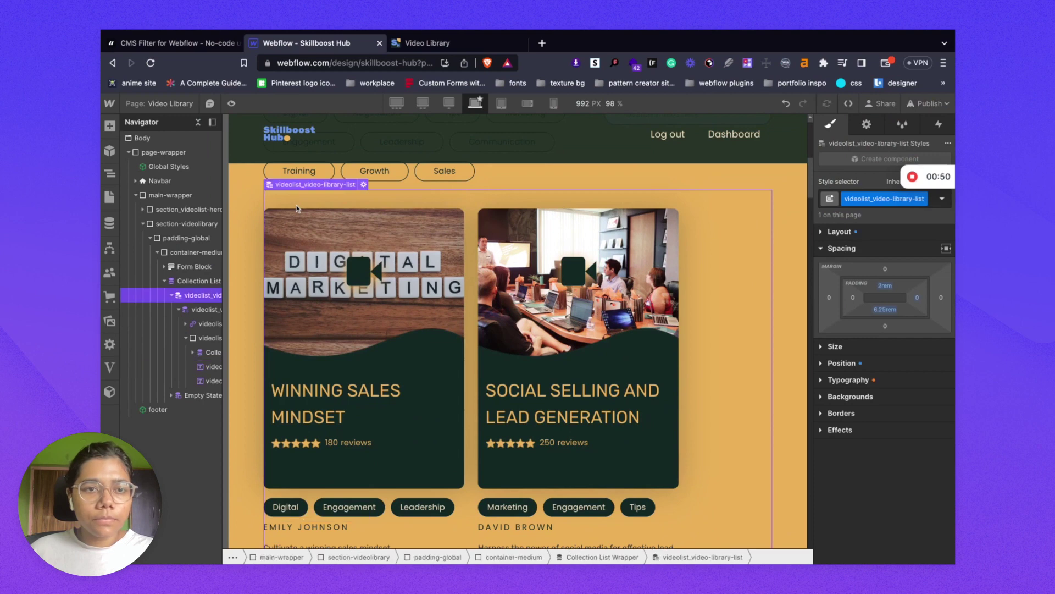
{"action": "left_click", "coordinate": [363, 185]}
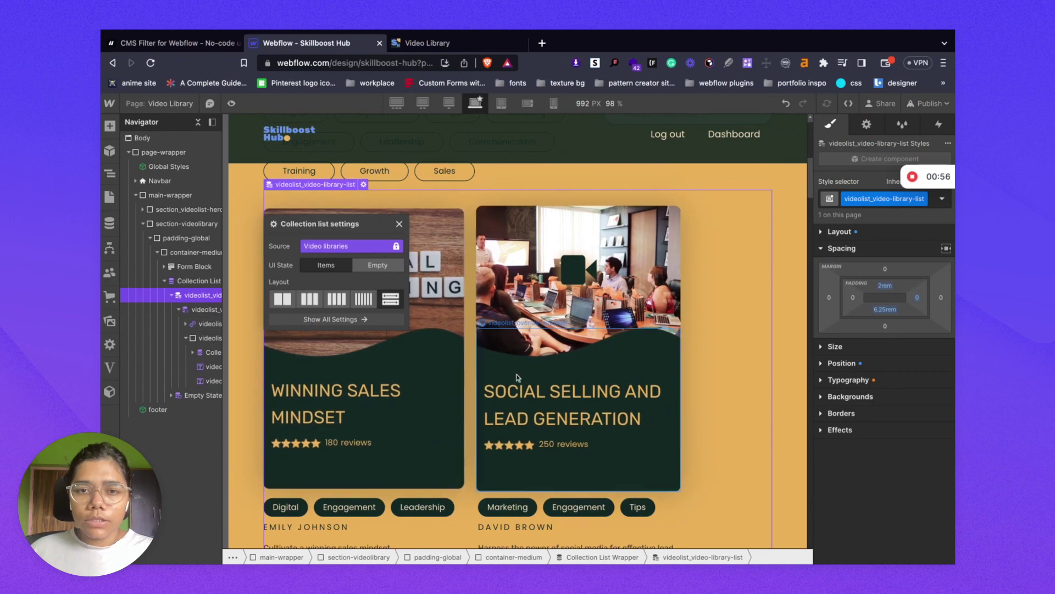
{"action": "scroll", "coordinate": [517, 377], "scroll_direction": "down", "scroll_amount": 6}
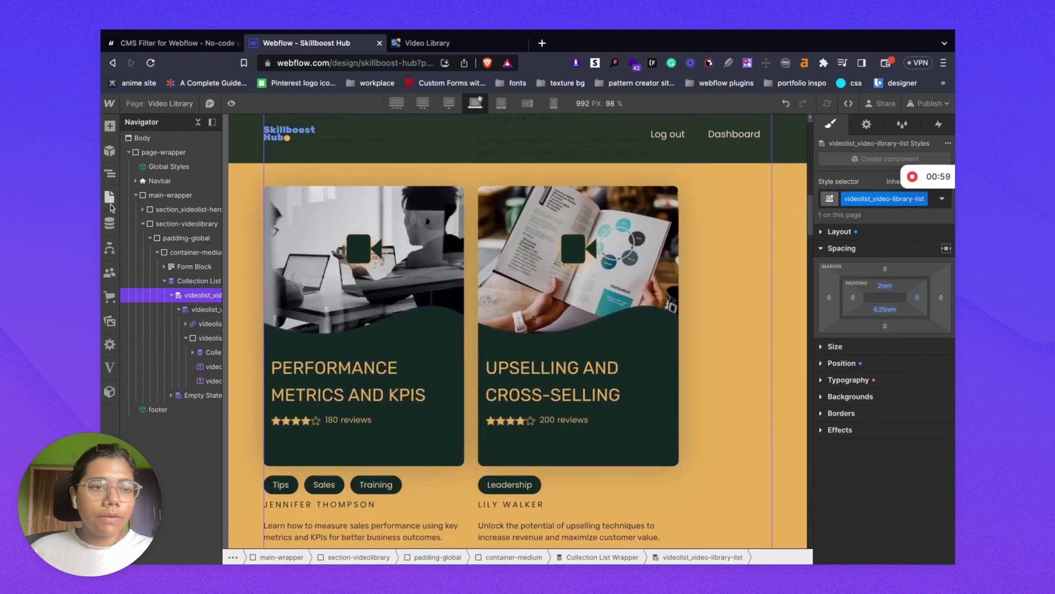
Open the Winning Sales Mindset item in the Video libraries CMS collection and examine its basic info and custom fields.
{"action": "left_click", "coordinate": [109, 223]}
{"action": "left_click", "coordinate": [165, 184]}
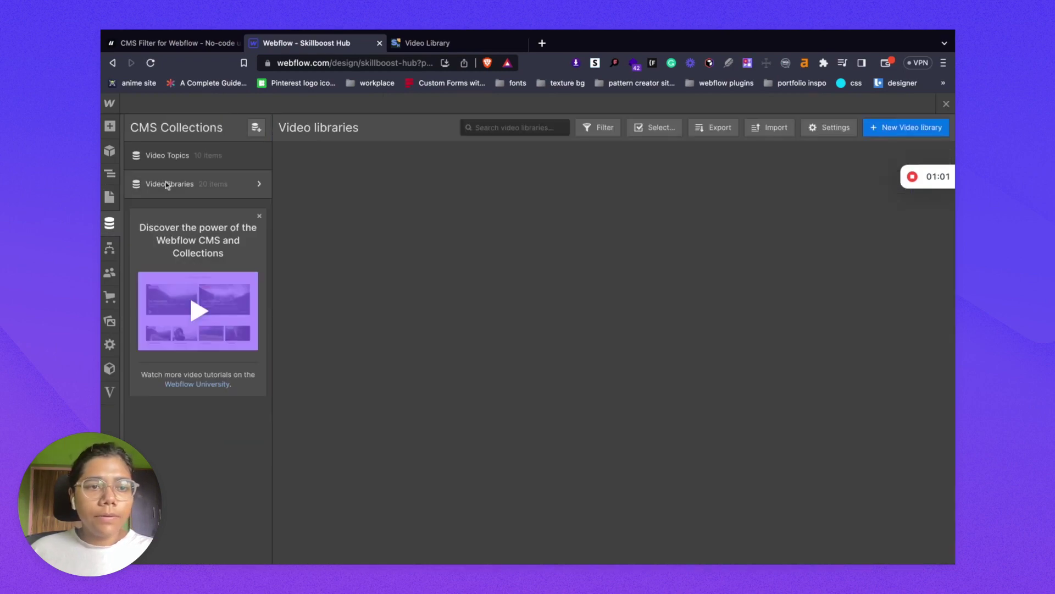
{"action": "left_click", "coordinate": [356, 180]}
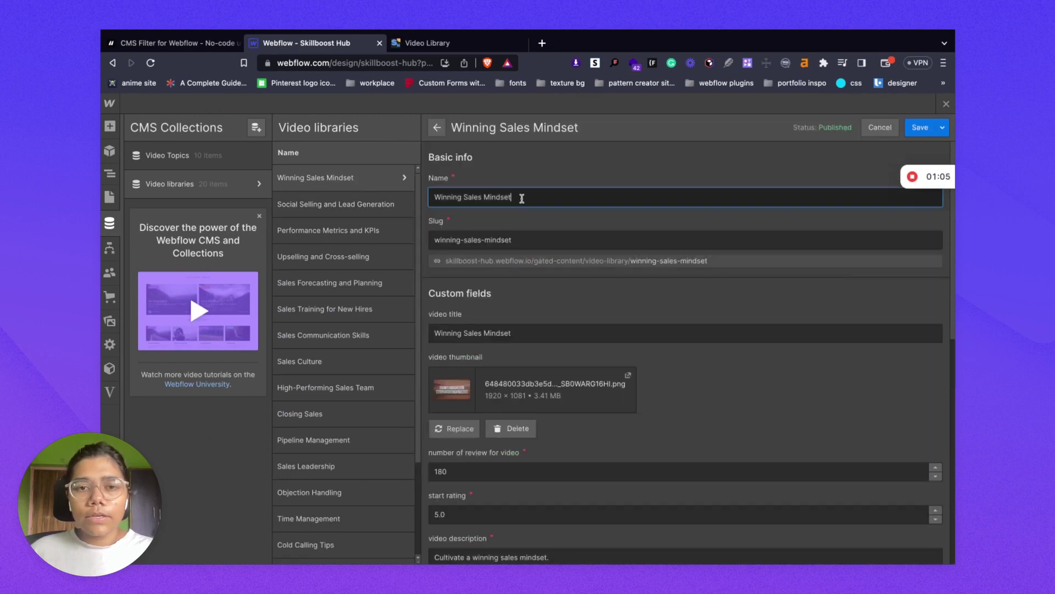
{"action": "triple_click", "coordinate": [522, 198]}
{"action": "scroll", "coordinate": [555, 362], "scroll_direction": "down", "scroll_amount": 2}
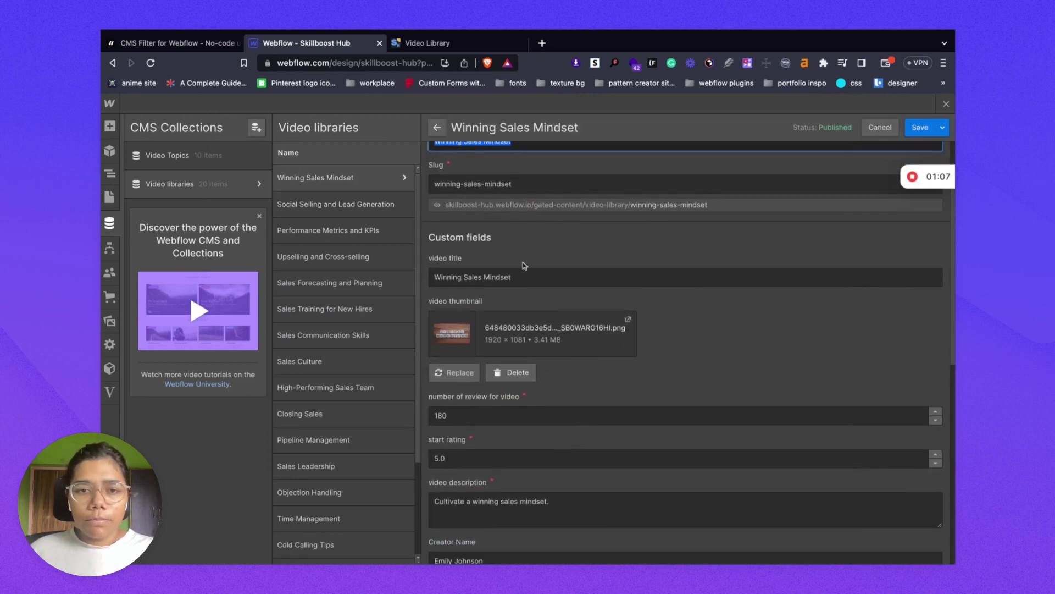
{"action": "scroll", "coordinate": [565, 358], "scroll_direction": "down", "scroll_amount": 4}
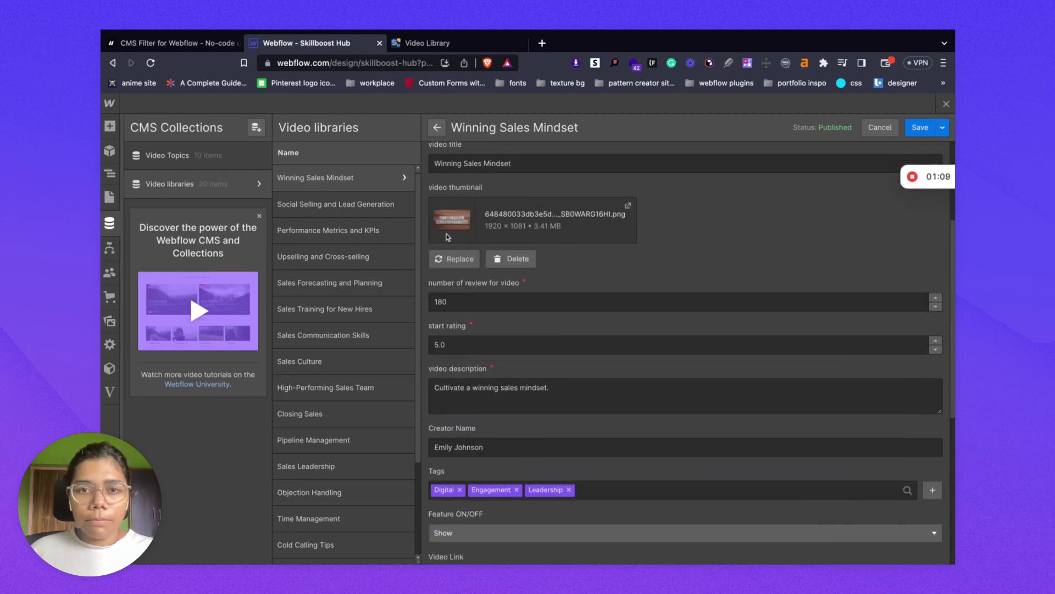
Review the remaining custom fields of the Winning Sales Mindset item through its video link, and leave the CMS collection.
{"action": "scroll", "coordinate": [582, 396], "scroll_direction": "down", "scroll_amount": 3}
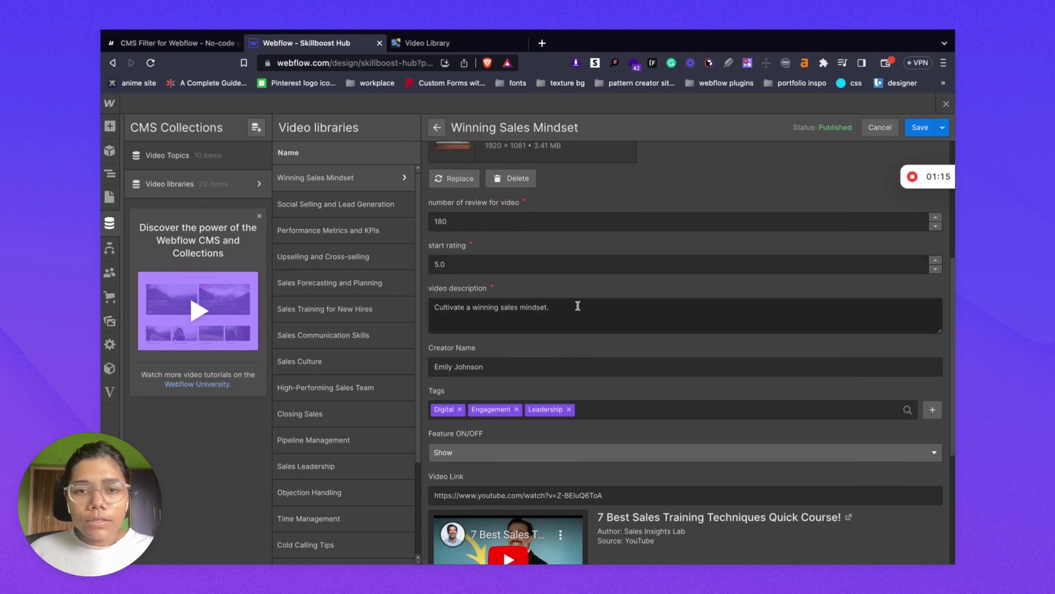
{"action": "scroll", "coordinate": [527, 357], "scroll_direction": "down", "scroll_amount": 3}
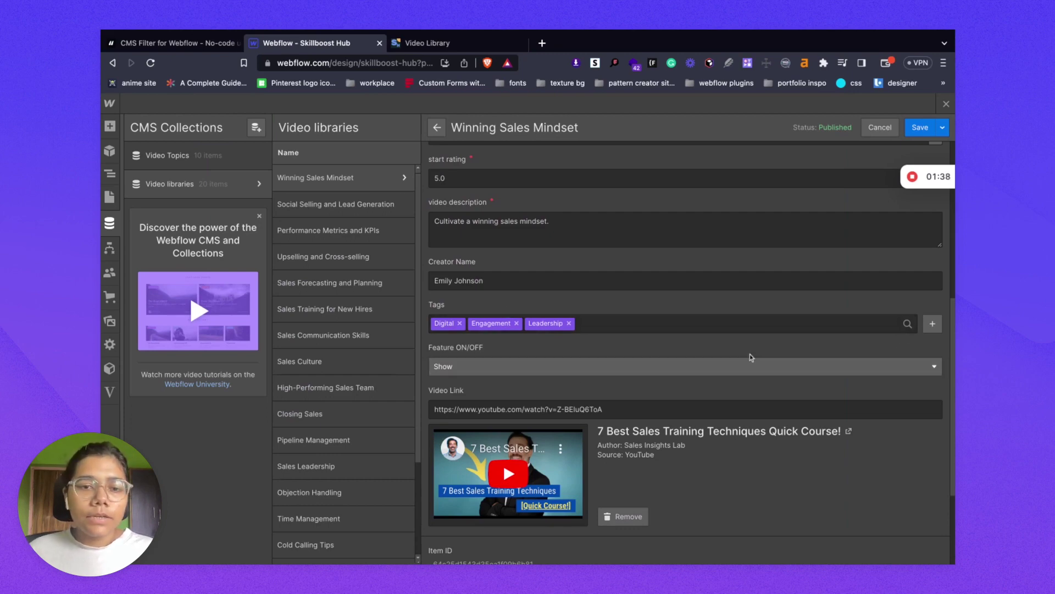
{"action": "left_click", "coordinate": [109, 197]}
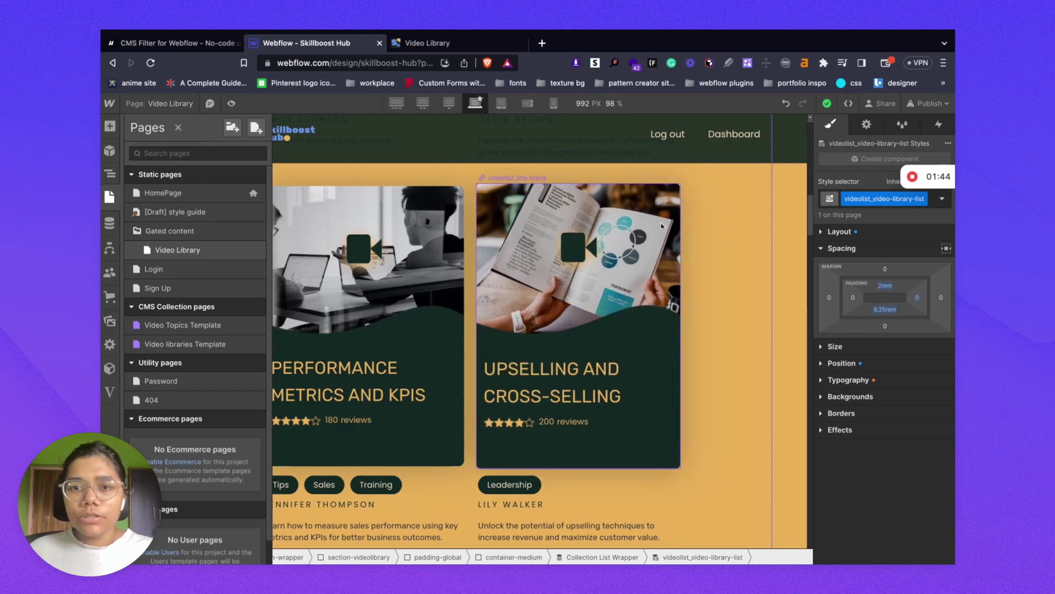
Open the page's element structure, select the Collection List Wrapper and collapse its contents.
{"action": "key", "text": "z"}
{"action": "left_click", "coordinate": [578, 330]}
{"action": "left_click", "coordinate": [192, 282]}
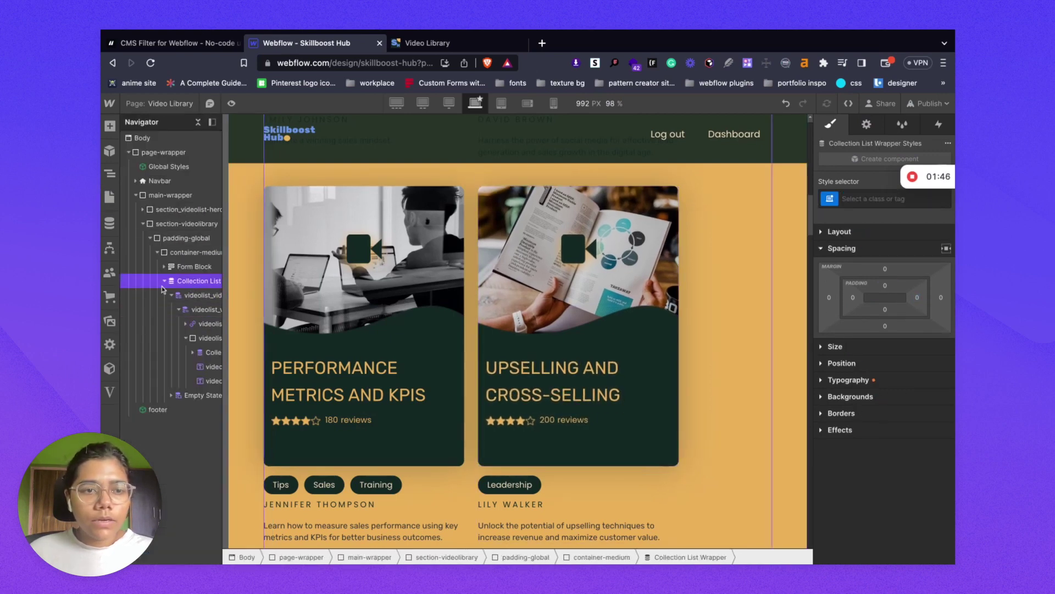
{"action": "left_click", "coordinate": [164, 282]}
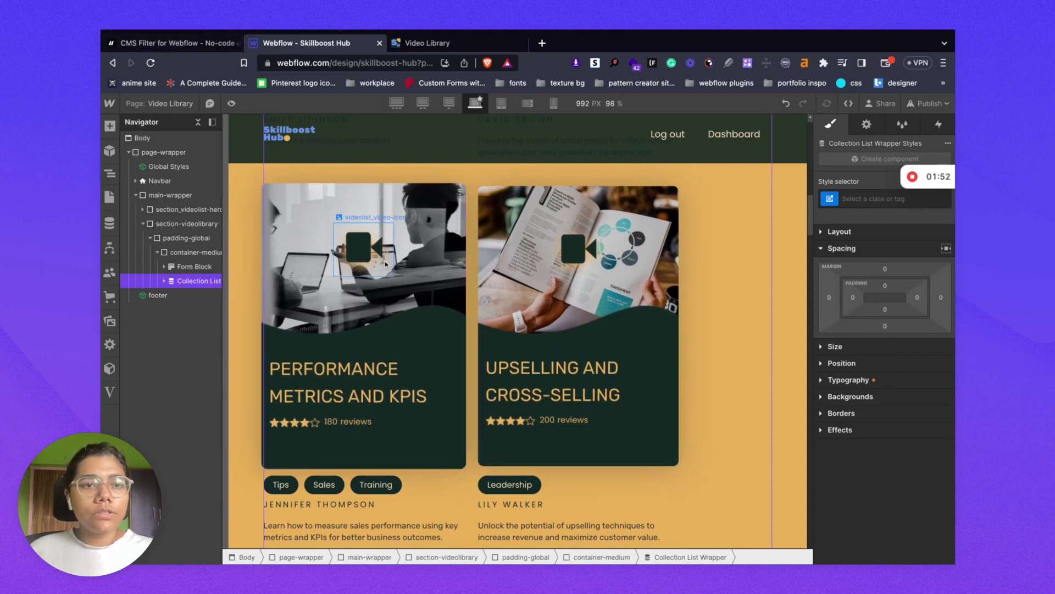
Switch to Finsweet's CMS Filter page and copy the CMS Filter script from Step #1.
{"action": "left_click", "coordinate": [171, 43]}
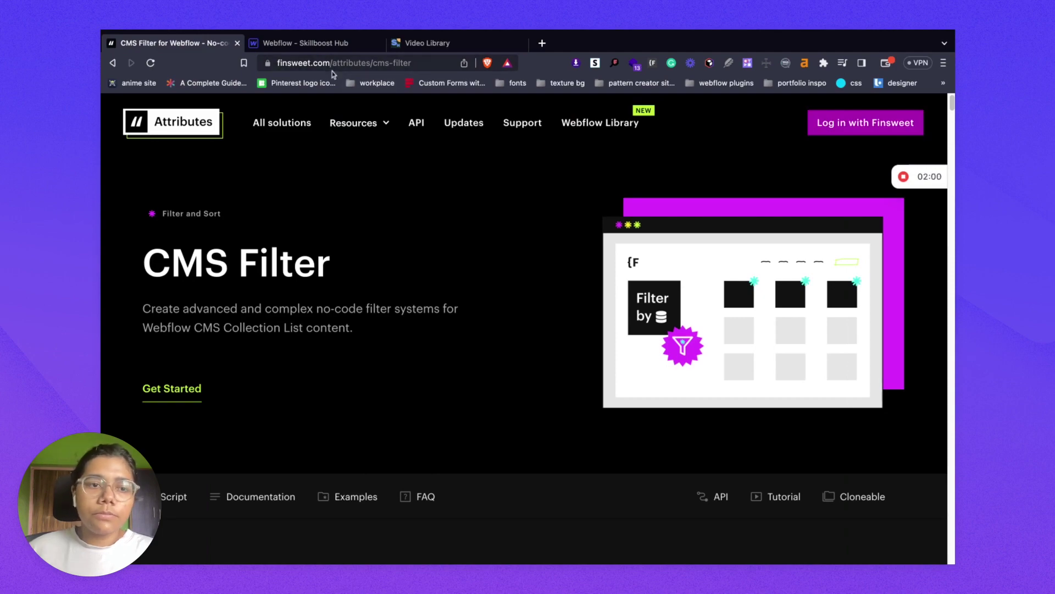
{"action": "scroll", "coordinate": [383, 359], "scroll_direction": "down", "scroll_amount": 7}
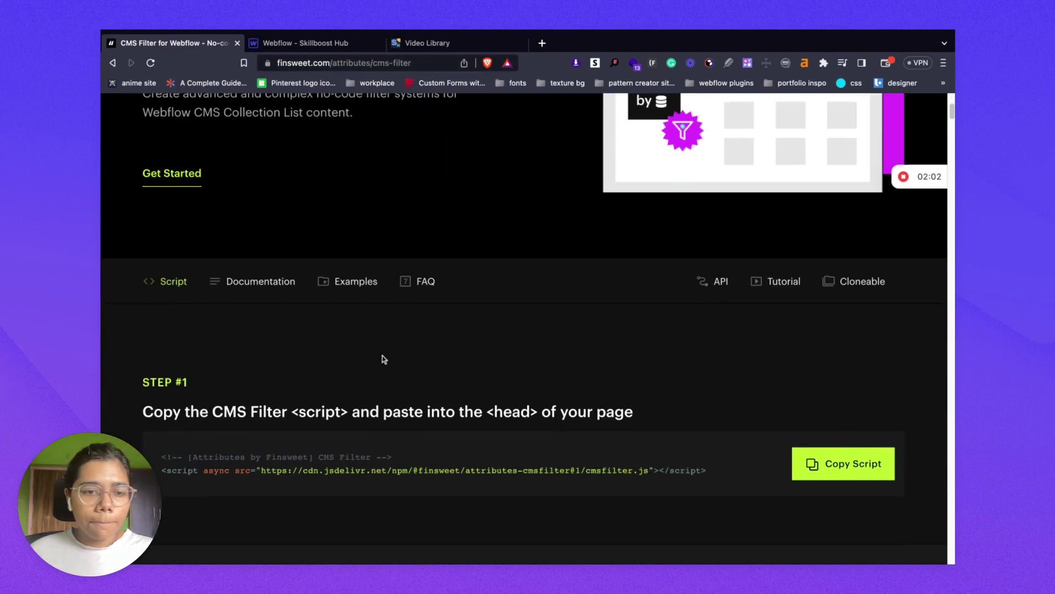
{"action": "scroll", "coordinate": [313, 177], "scroll_direction": "up", "scroll_amount": 7}
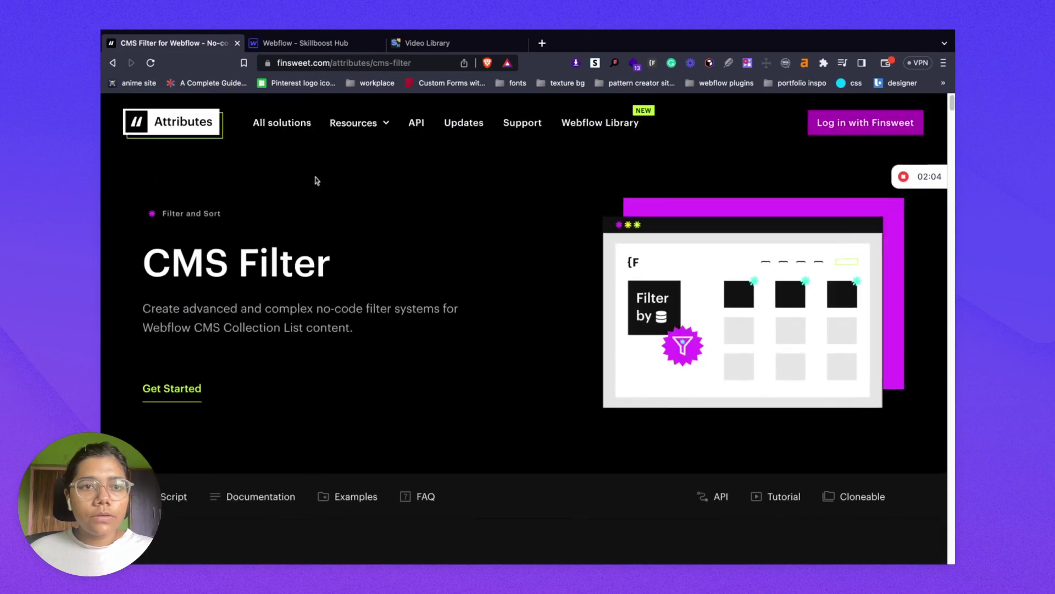
{"action": "triple_click", "coordinate": [136, 271]}
{"action": "left_click", "coordinate": [464, 259]}
{"action": "scroll", "coordinate": [192, 367], "scroll_direction": "down", "scroll_amount": 1}
{"action": "scroll", "coordinate": [193, 367], "scroll_direction": "down", "scroll_amount": 6}
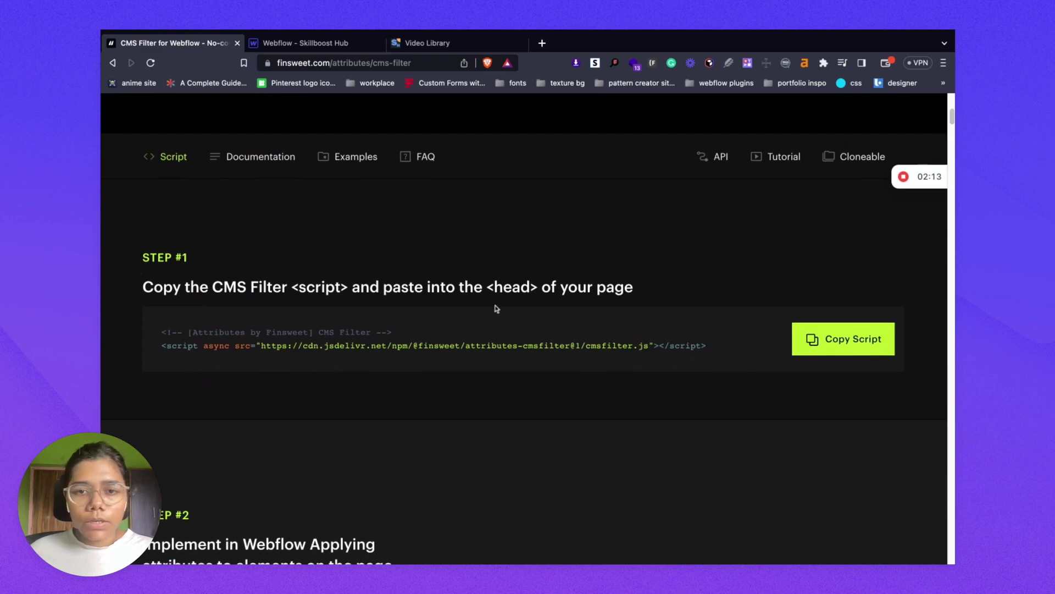
{"action": "left_click", "coordinate": [850, 350]}
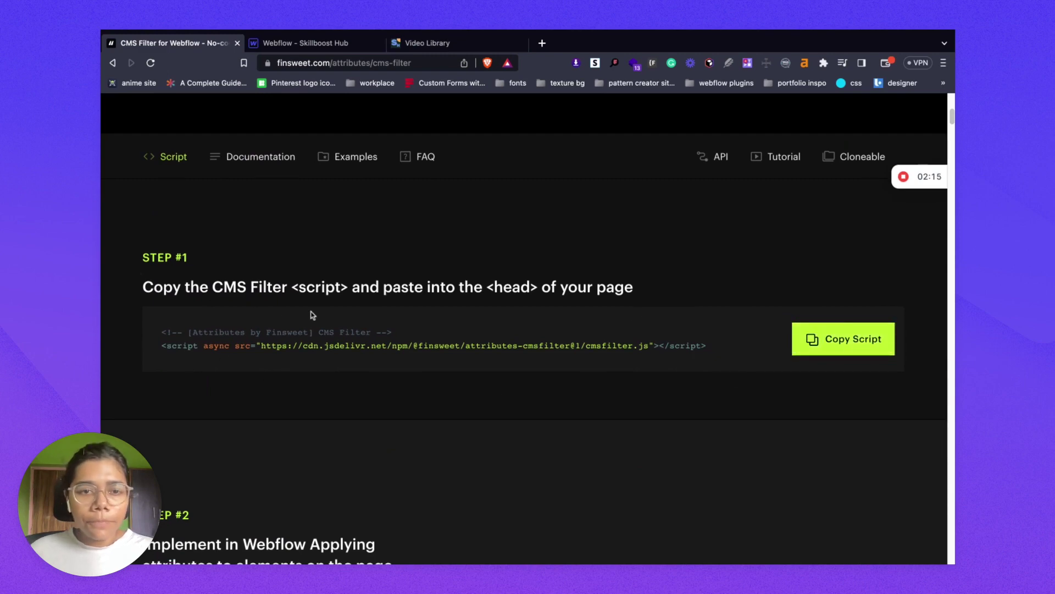
Switch to Webflow and open the Video Library page's settings at the custom code inside the head tag.
{"action": "left_click", "coordinate": [308, 43]}
{"action": "left_click", "coordinate": [110, 198]}
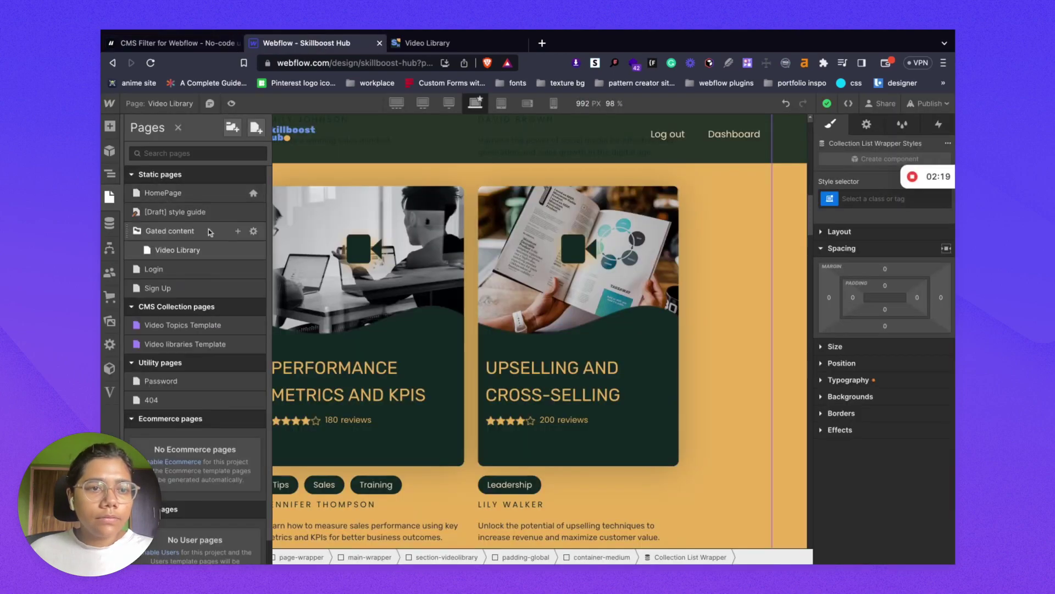
{"action": "left_click", "coordinate": [256, 251]}
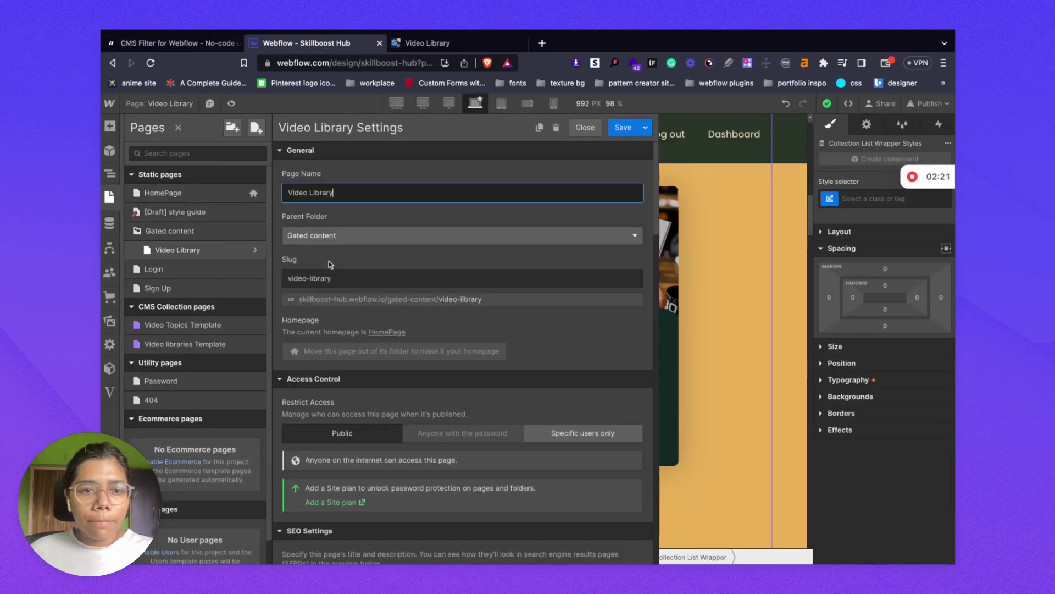
{"action": "scroll", "coordinate": [350, 383], "scroll_direction": "down", "scroll_amount": 10}
{"action": "scroll", "coordinate": [350, 384], "scroll_direction": "down", "scroll_amount": 10}
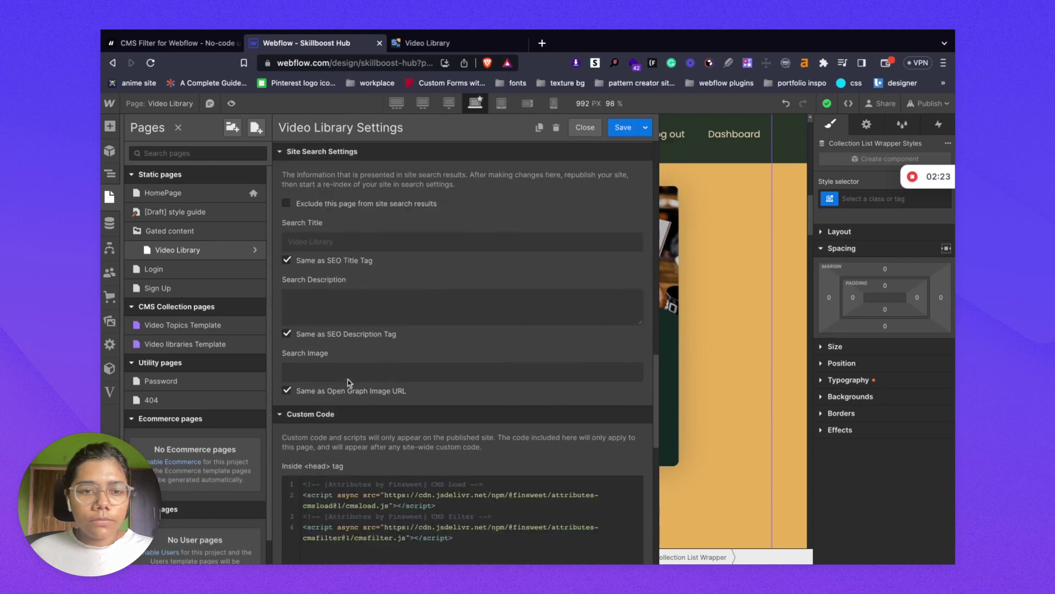
Check the Finsweet CMS Load and CMS Filter scripts in the head tag code, and close the page settings.
{"action": "triple_click", "coordinate": [460, 279]}
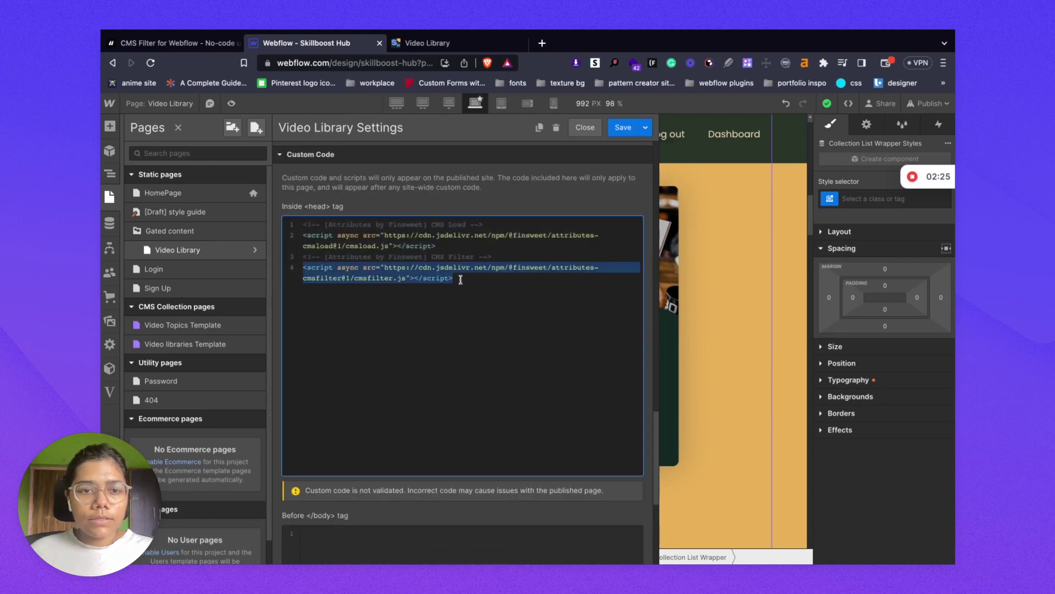
{"action": "left_click", "coordinate": [445, 303]}
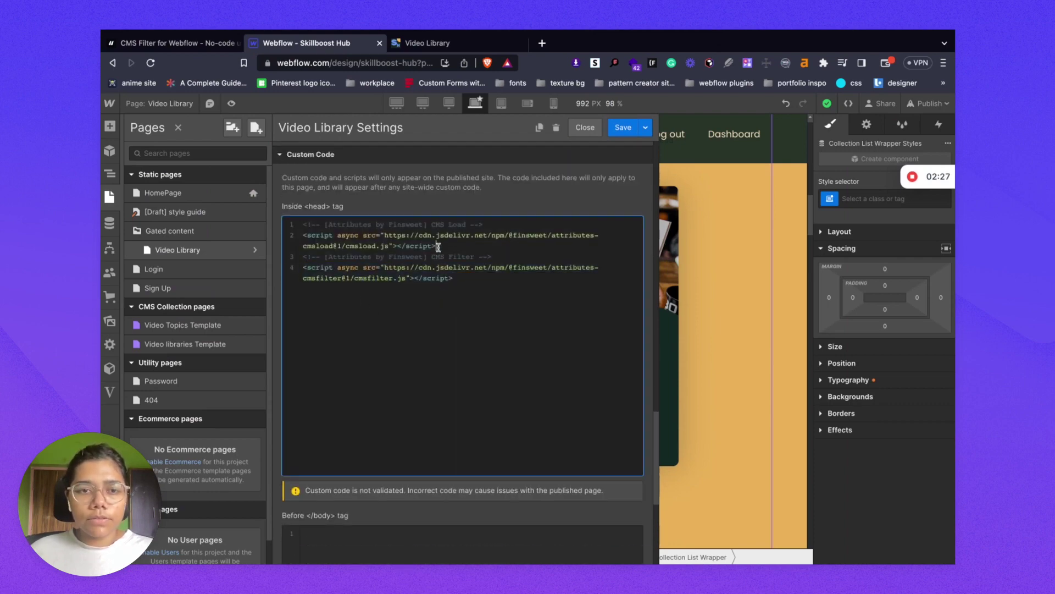
{"action": "triple_click", "coordinate": [438, 246]}
{"action": "triple_click", "coordinate": [461, 280]}
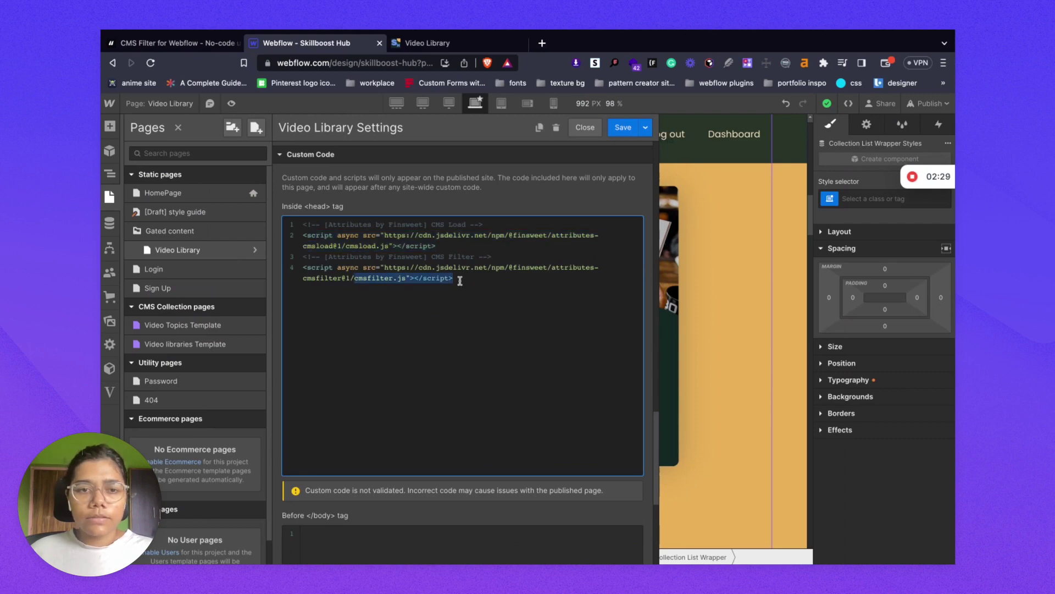
{"action": "left_click", "coordinate": [573, 133]}
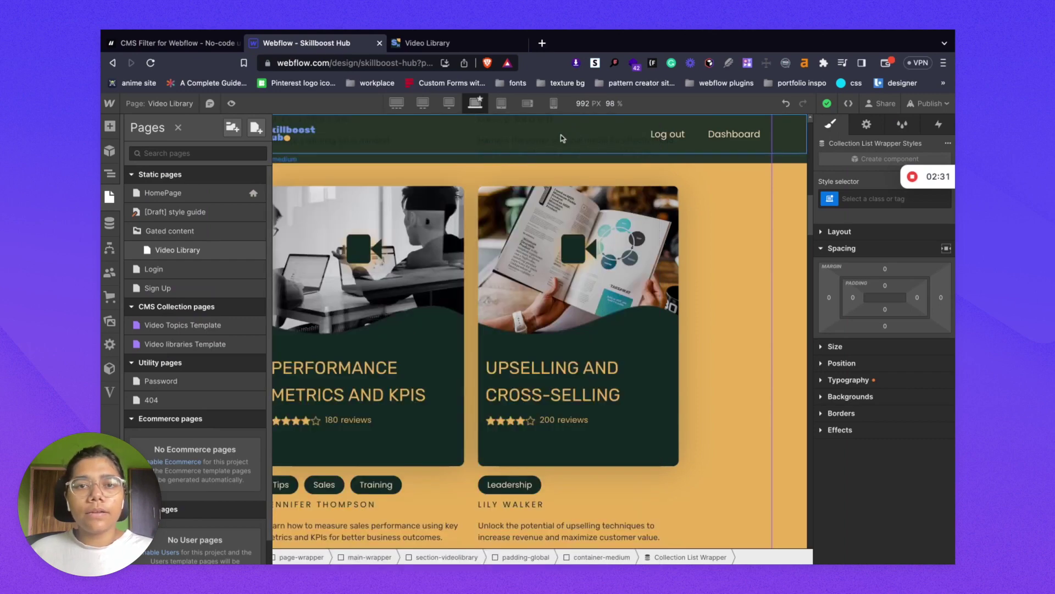
Switch to Finsweet's CMS Filter page, read Step #2 and expand the LIST attribute under the minimum setup requirements.
{"action": "left_click", "coordinate": [166, 45]}
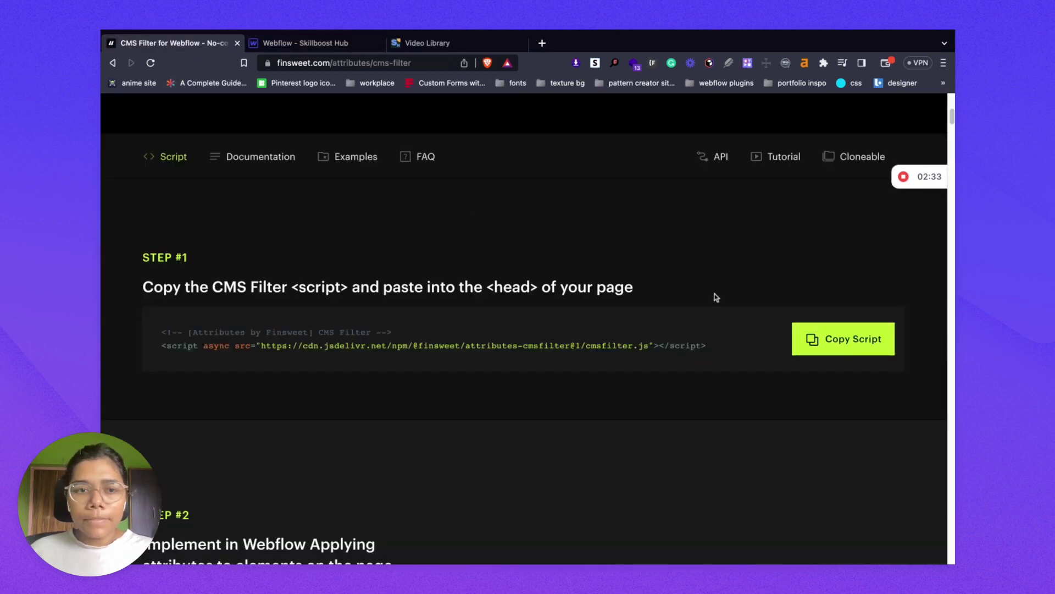
{"action": "scroll", "coordinate": [461, 491], "scroll_direction": "down", "scroll_amount": 6}
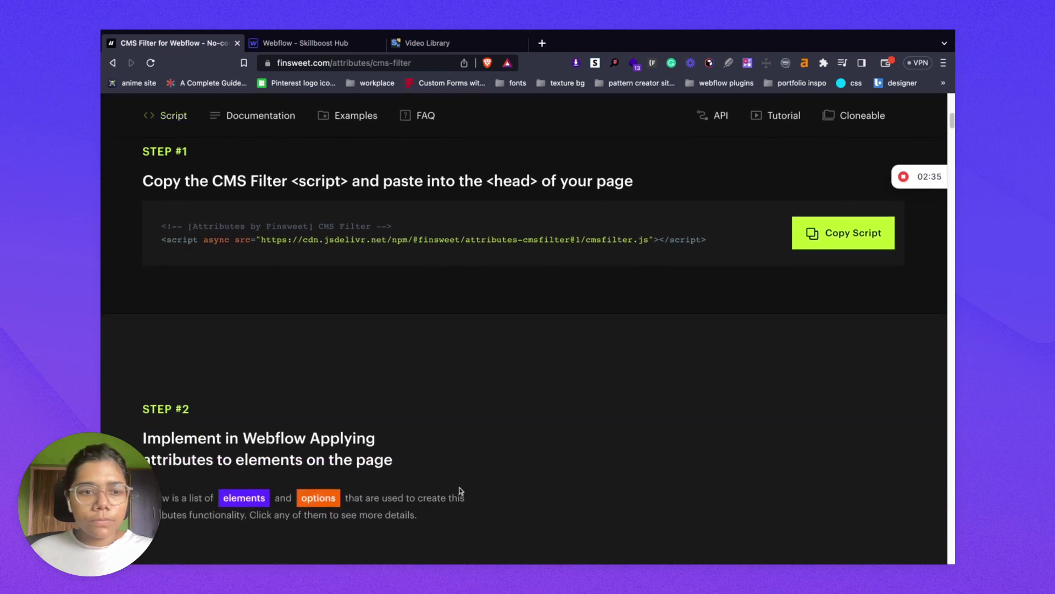
{"action": "scroll", "coordinate": [256, 295], "scroll_direction": "down", "scroll_amount": 1}
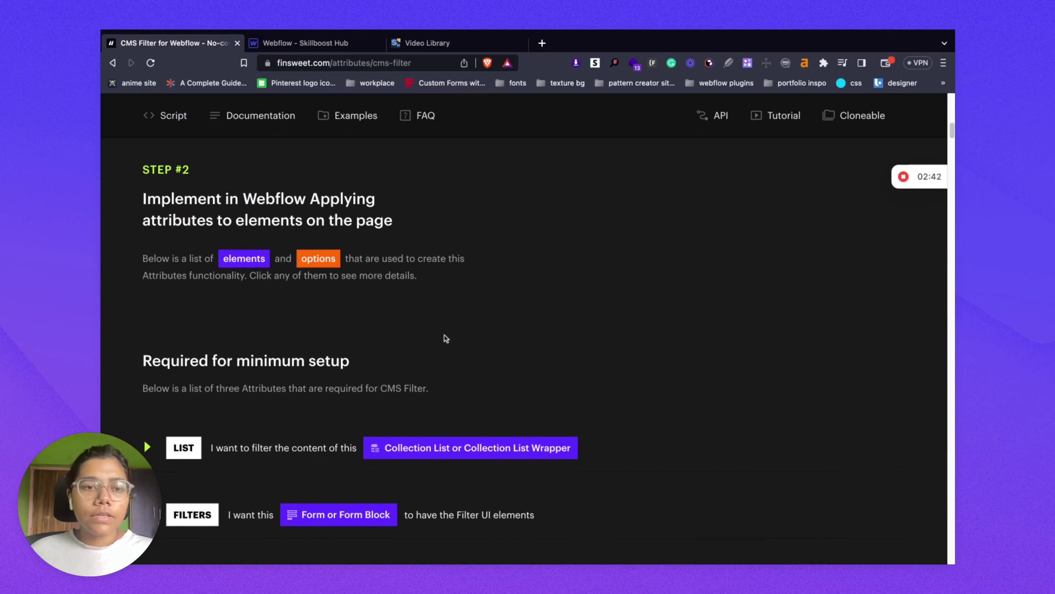
{"action": "scroll", "coordinate": [206, 388], "scroll_direction": "down", "scroll_amount": 5}
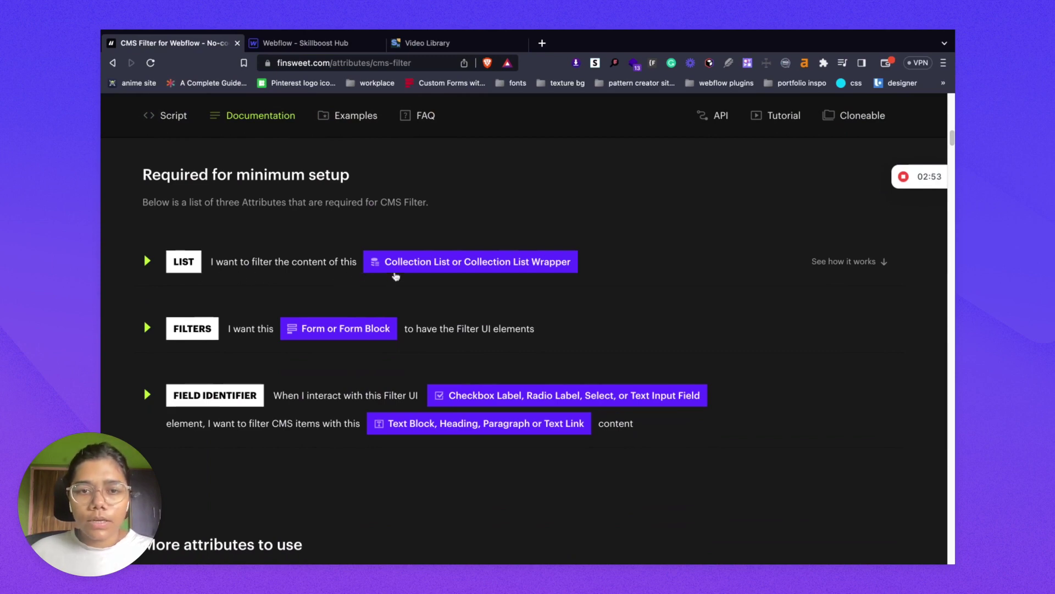
{"action": "left_click", "coordinate": [146, 263]}
Switch to Webflow and look over the video cards in the Video Library page's collection list.
{"action": "left_click", "coordinate": [299, 43]}
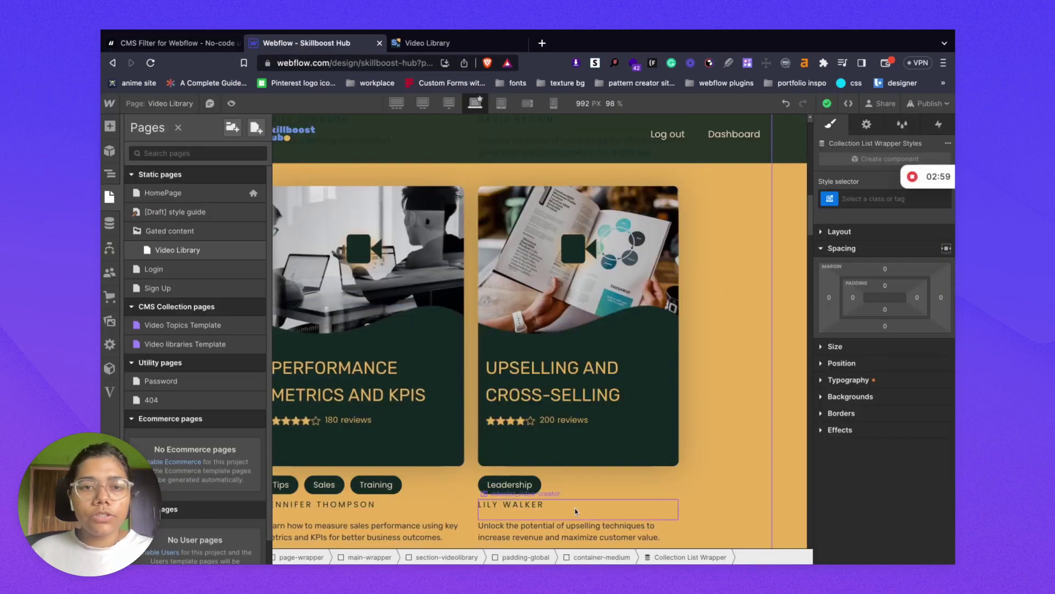
{"action": "scroll", "coordinate": [573, 511], "scroll_direction": "up", "scroll_amount": 2}
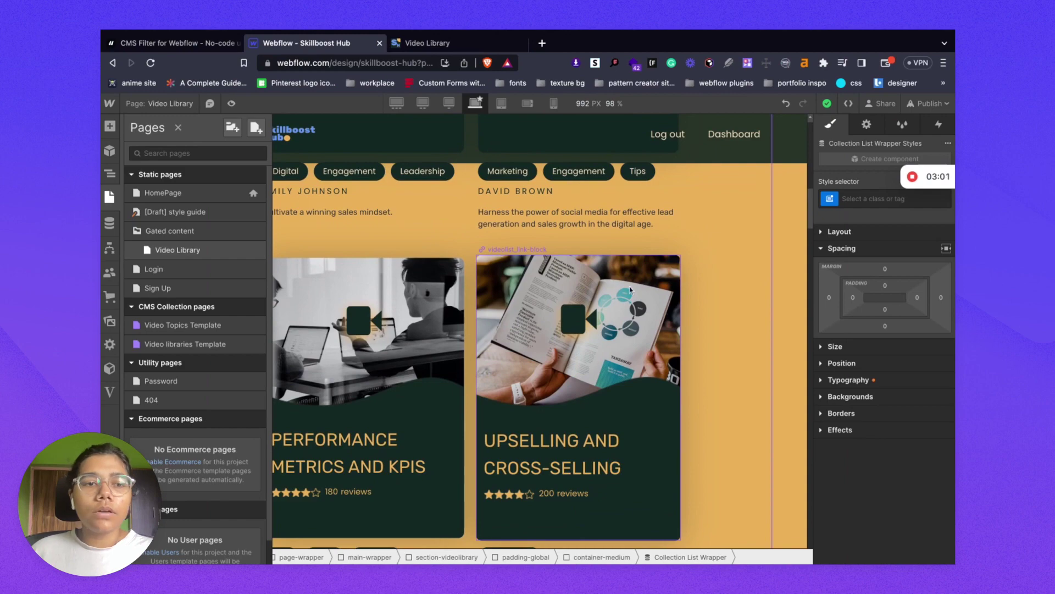
{"action": "scroll", "coordinate": [624, 367], "scroll_direction": "up", "scroll_amount": 4}
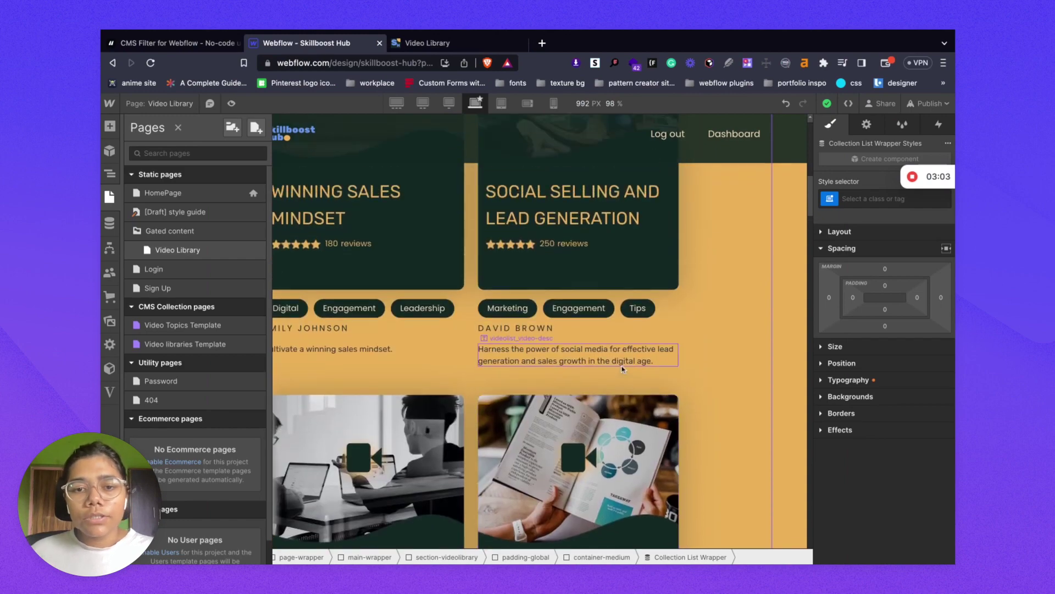
{"action": "scroll", "coordinate": [624, 369], "scroll_direction": "down", "scroll_amount": 7}
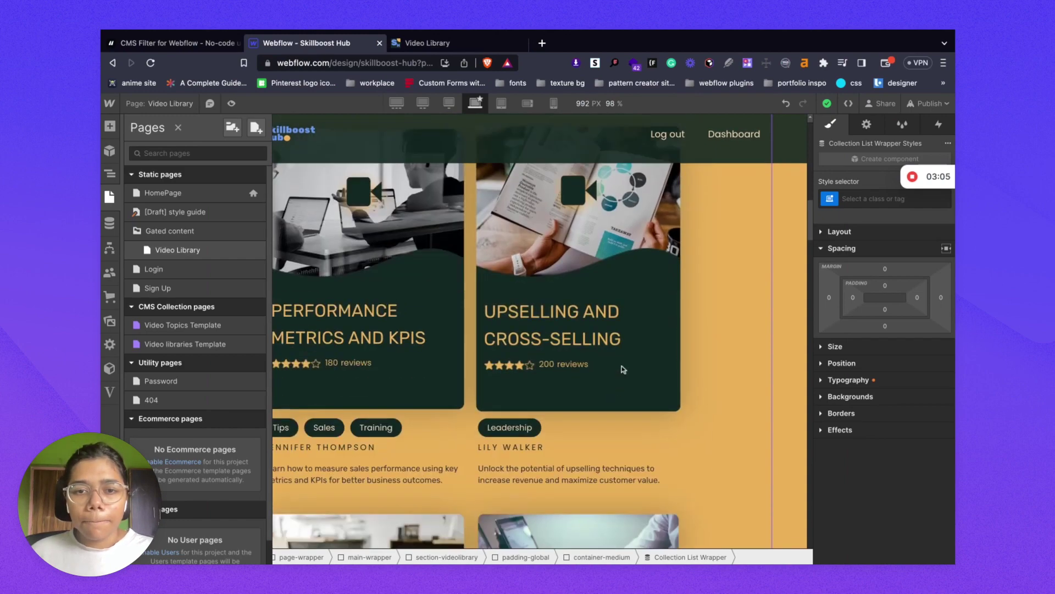
Copy the LIST attribute's name, fs-cmsfilter-element, from Finsweet's CMS Filter documentation and return to Webflow.
{"action": "left_click", "coordinate": [183, 49]}
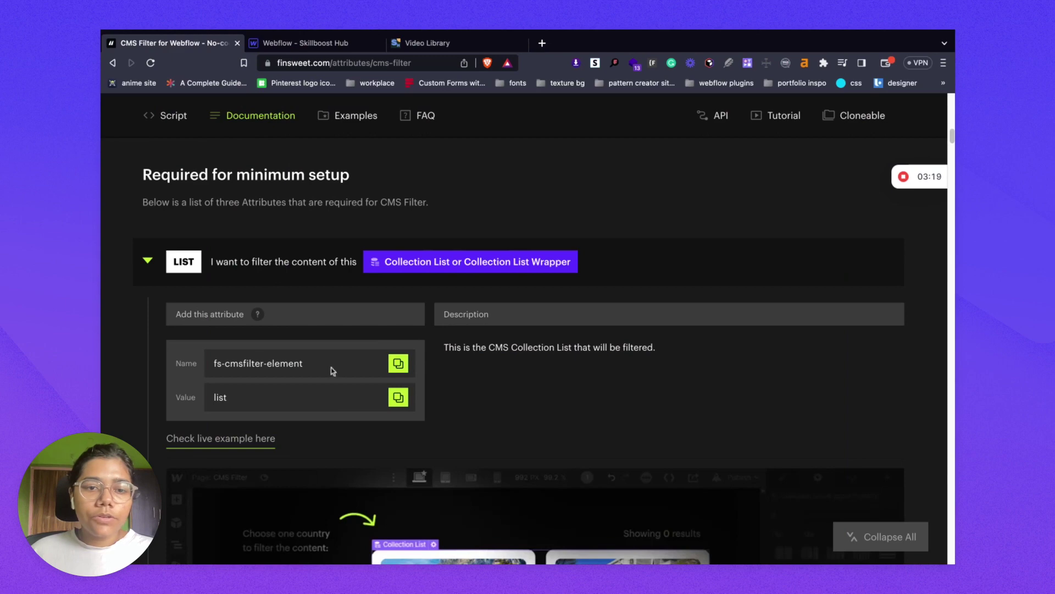
{"action": "left_click", "coordinate": [400, 364]}
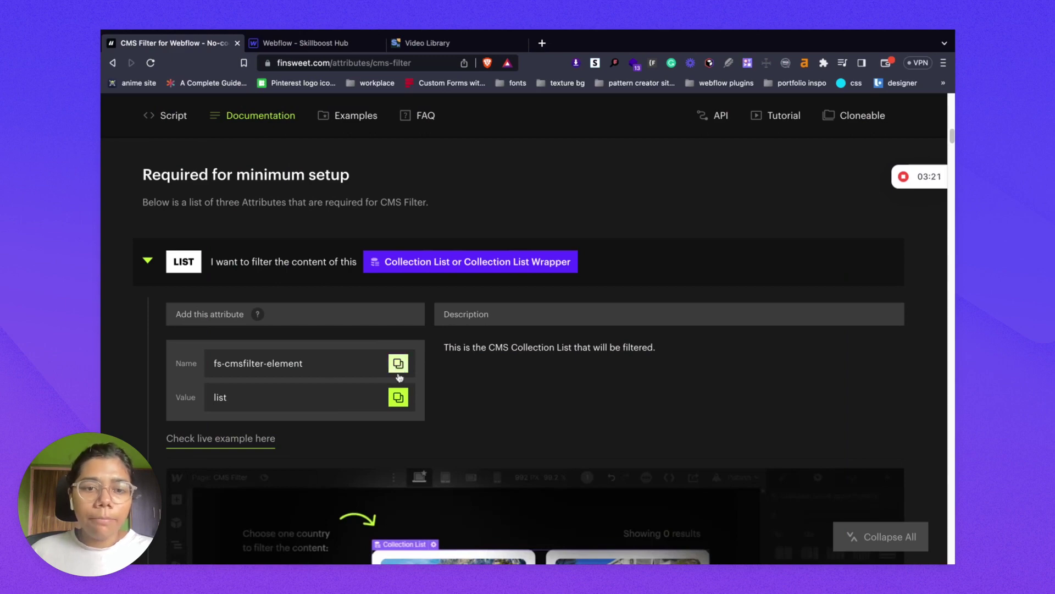
{"action": "left_click", "coordinate": [320, 50]}
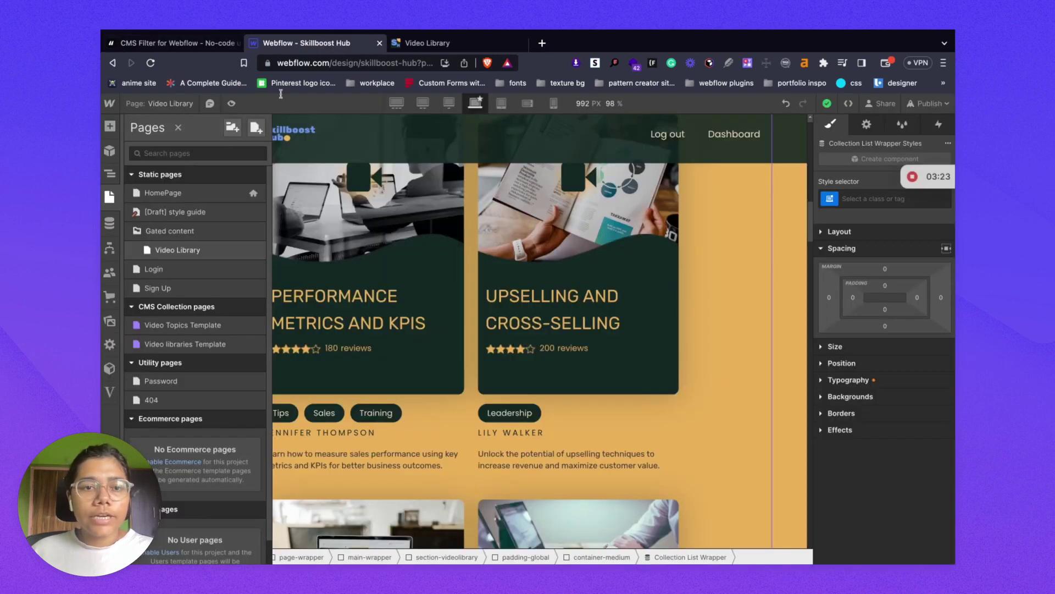
Select the videolist_video-library-list collection list inside the Collection List Wrapper and show its custom attributes in the settings.
{"action": "key", "text": "z"}
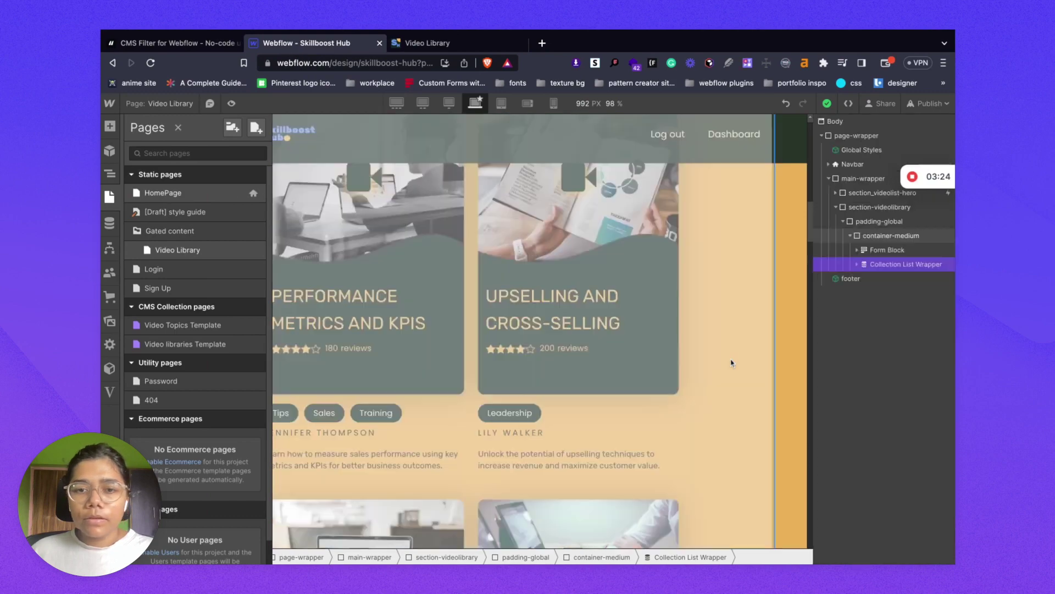
{"action": "left_click", "coordinate": [169, 286]}
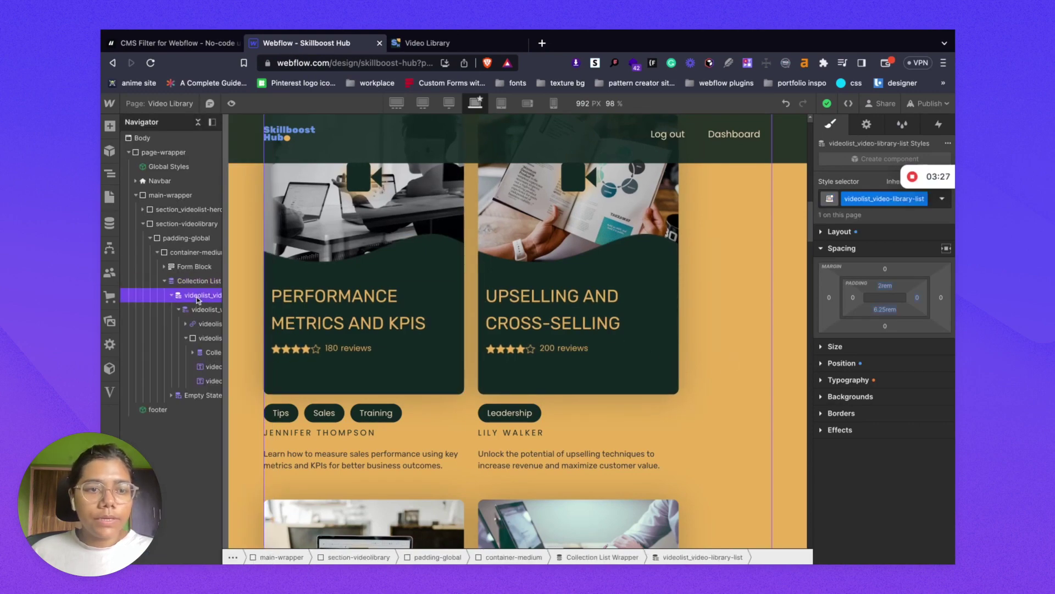
{"action": "left_click", "coordinate": [866, 125]}
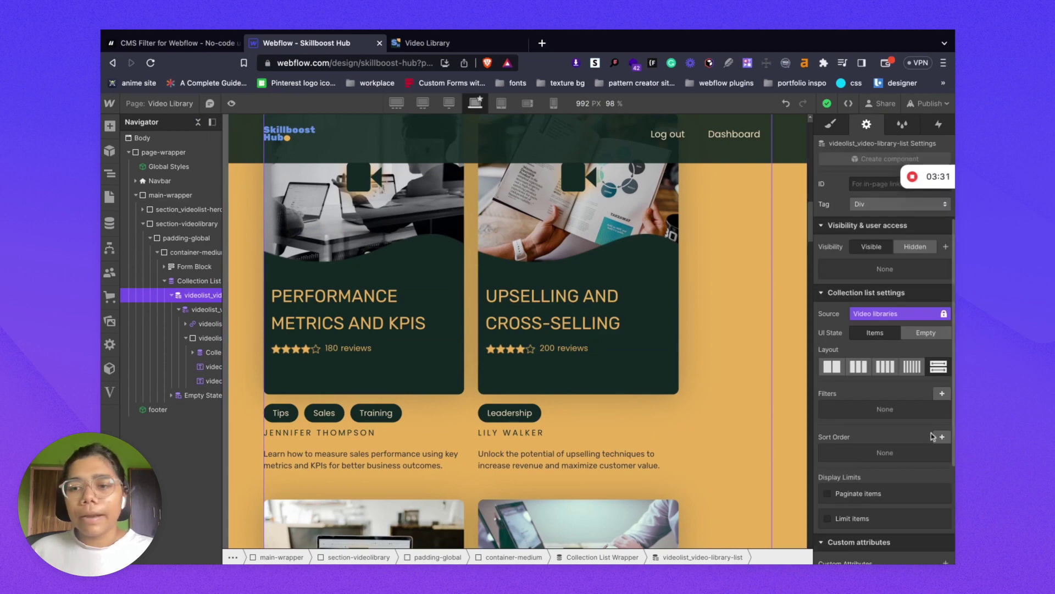
{"action": "scroll", "coordinate": [912, 464], "scroll_direction": "down", "scroll_amount": 3}
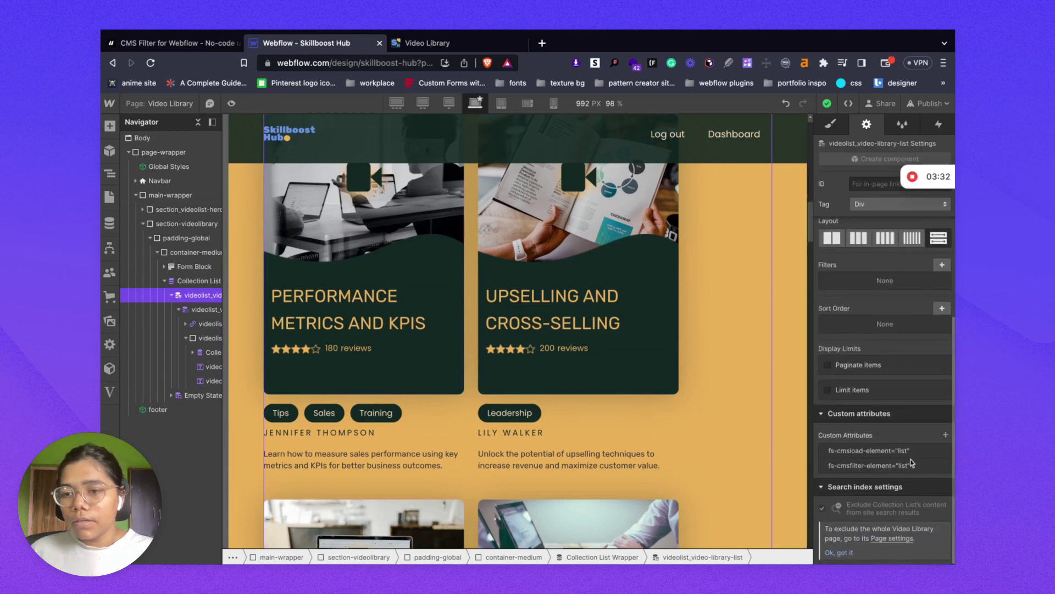
Open the collection list's fs-cmsfilter-element custom attribute and check its name and value.
{"action": "left_click", "coordinate": [862, 465]}
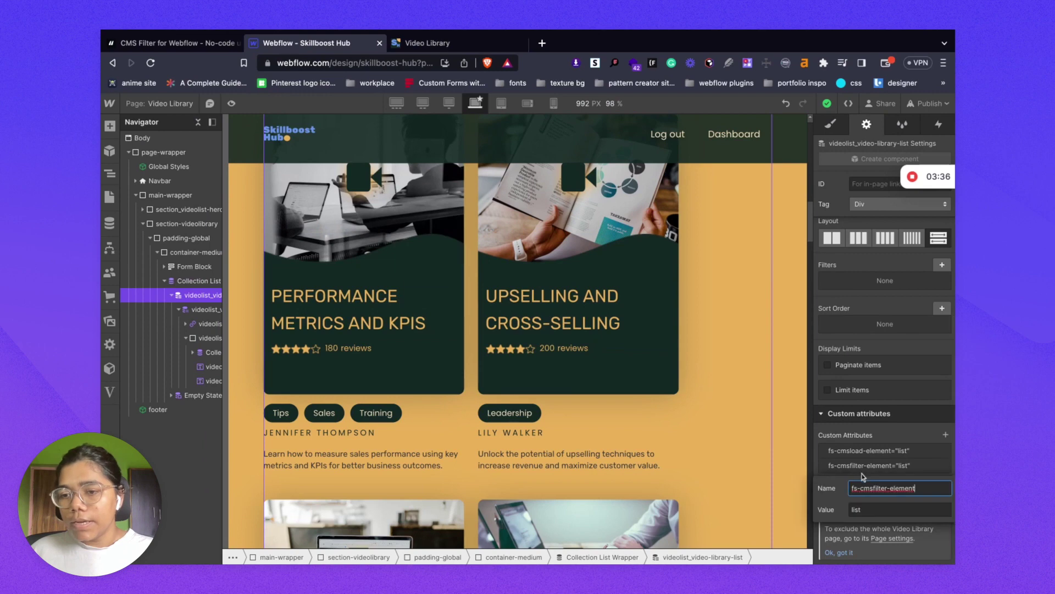
{"action": "key", "text": "shift+Left"}
{"action": "key", "text": "shift+Left"}
{"action": "key", "text": "shift+Left"}
{"action": "key", "text": "shift+Left"}
{"action": "key", "text": "shift+Left"}
{"action": "key", "text": "shift+Left"}
{"action": "key", "text": "shift+Left"}
{"action": "key", "text": "shift+Left"}
{"action": "key", "text": "shift+Left"}
{"action": "key", "text": "shift+Left"}
{"action": "key", "text": "shift+Left"}
{"action": "key", "text": "shift+Left"}
{"action": "key", "text": "shift+Left"}
{"action": "key", "text": "shift+Left"}
{"action": "key", "text": "shift+Left"}
{"action": "key", "text": "shift+Left"}
{"action": "key", "text": "shift+Left"}
{"action": "key", "text": "shift+Left"}
{"action": "key", "text": "shift+Left"}
{"action": "key", "text": "shift+Left"}
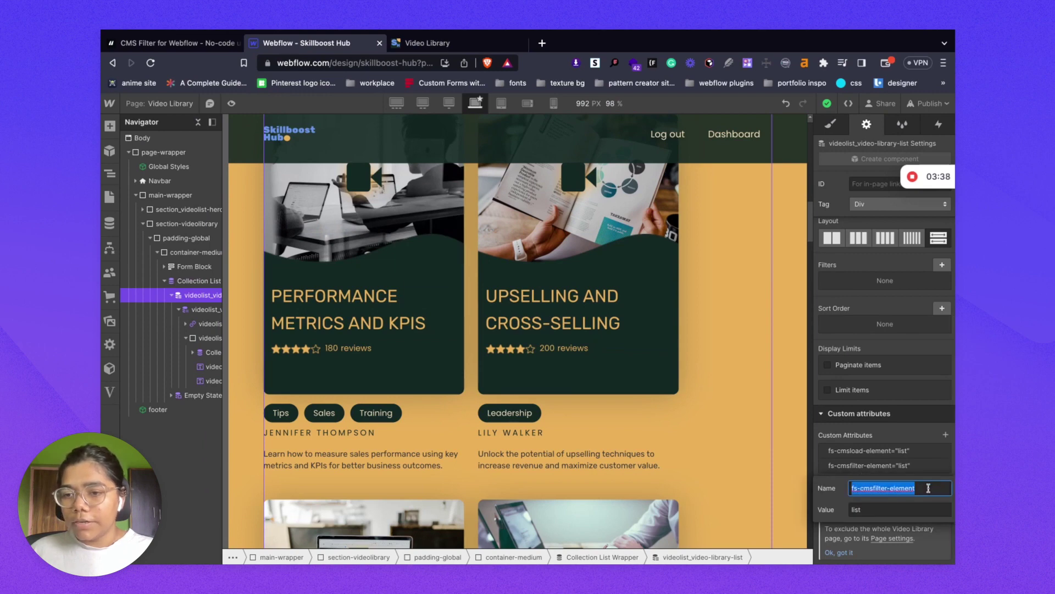
{"action": "left_click", "coordinate": [857, 509]}
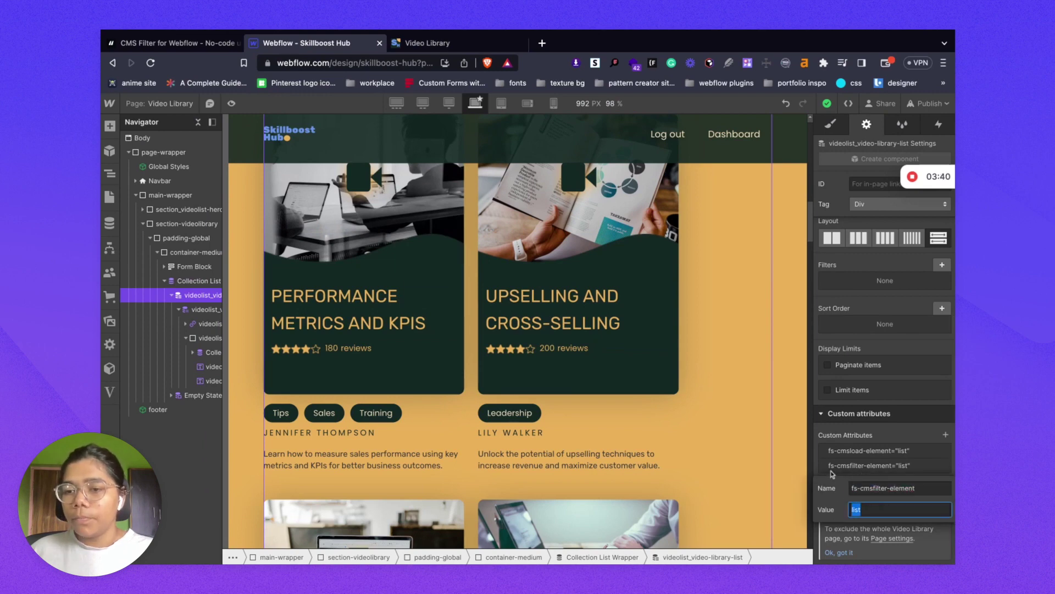
Close the list's attribute editor and, in Finsweet's CMS Filter documentation, expand the FILTERS entry in place of LIST.
{"action": "key", "text": "Escape"}
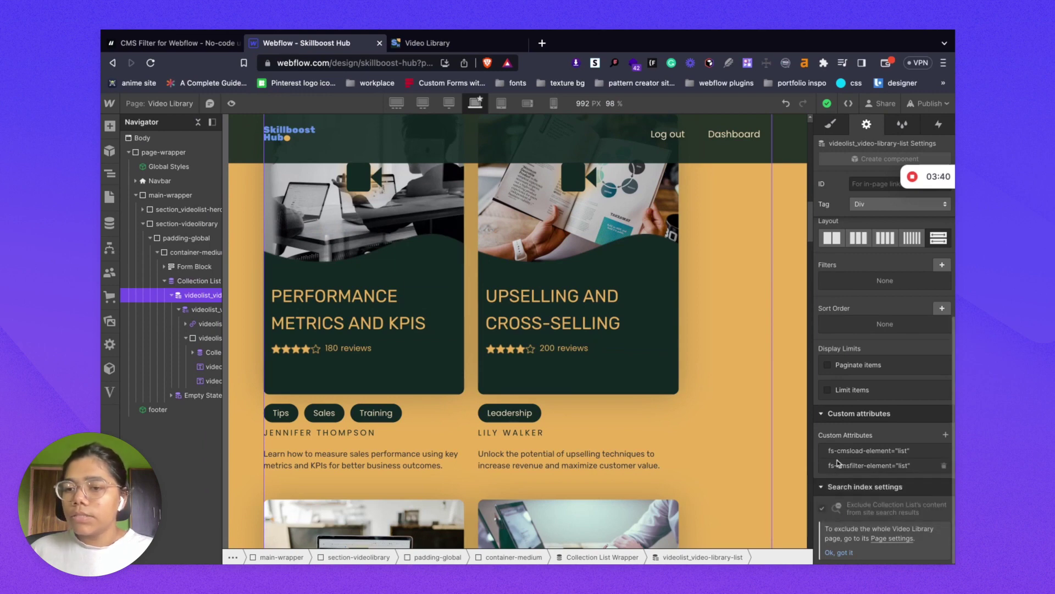
{"action": "left_click", "coordinate": [171, 45]}
{"action": "left_click", "coordinate": [147, 264]}
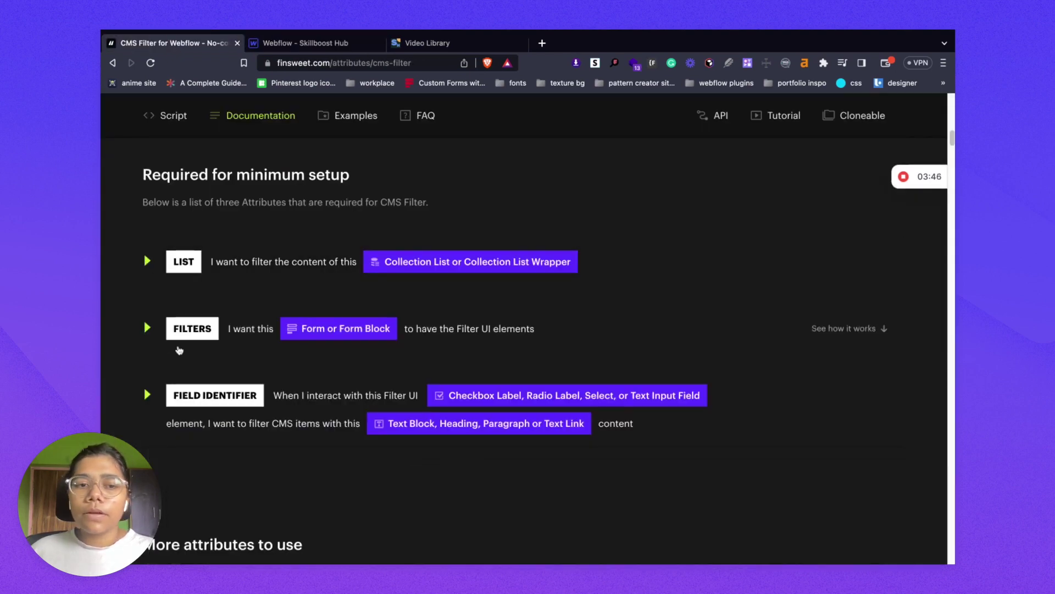
{"action": "scroll", "coordinate": [147, 330], "scroll_direction": "down", "scroll_amount": 1}
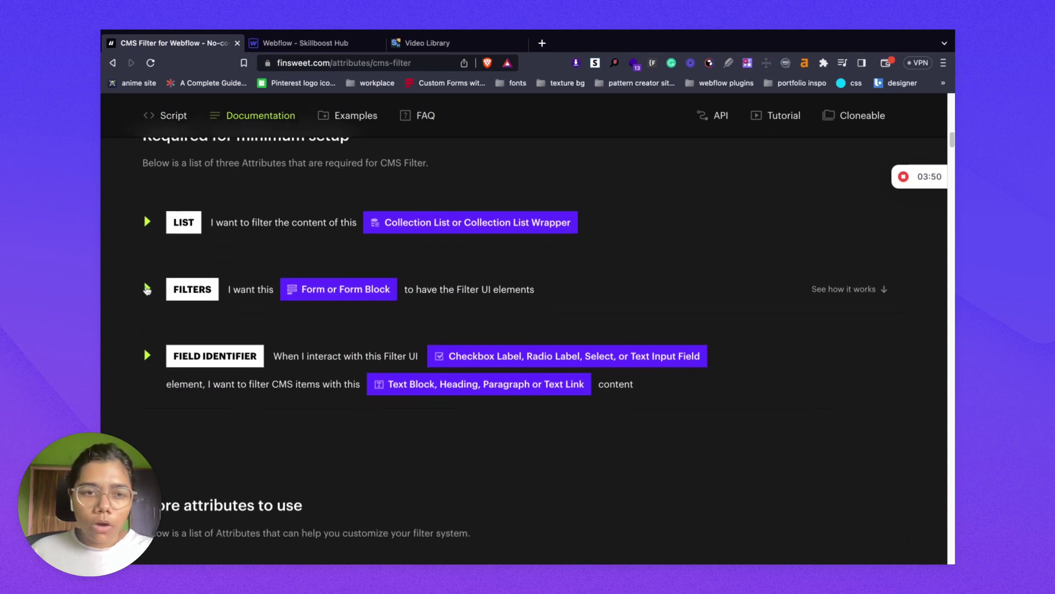
{"action": "left_click", "coordinate": [147, 290]}
{"action": "mouse_move", "coordinate": [301, 43]}
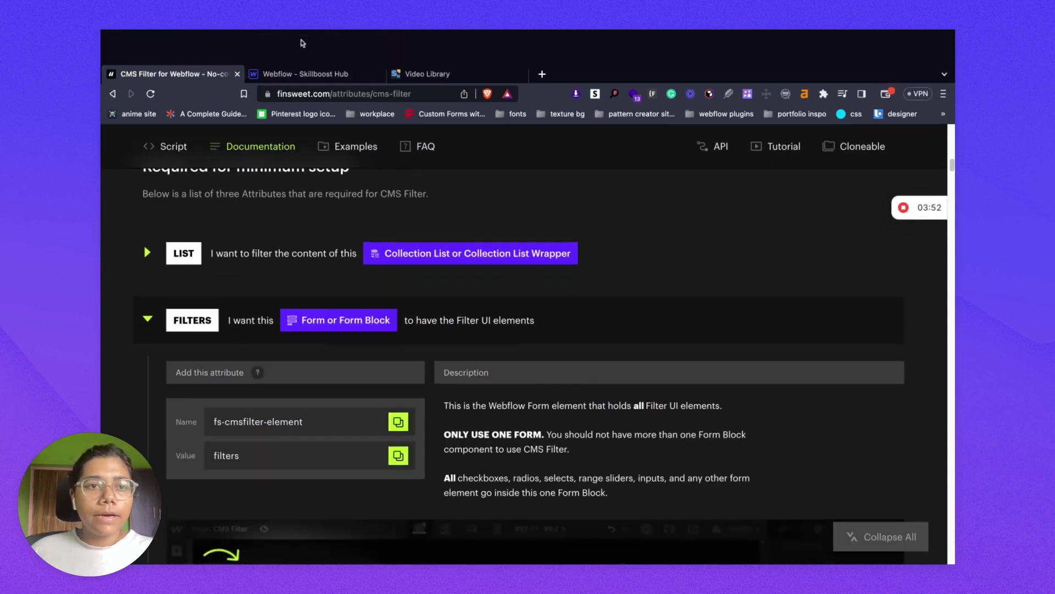
Return to Webflow and inspect the settings of the category tags' Collection List Wrapper and the Digital tag's Checkbox Label.
{"action": "left_click", "coordinate": [310, 73]}
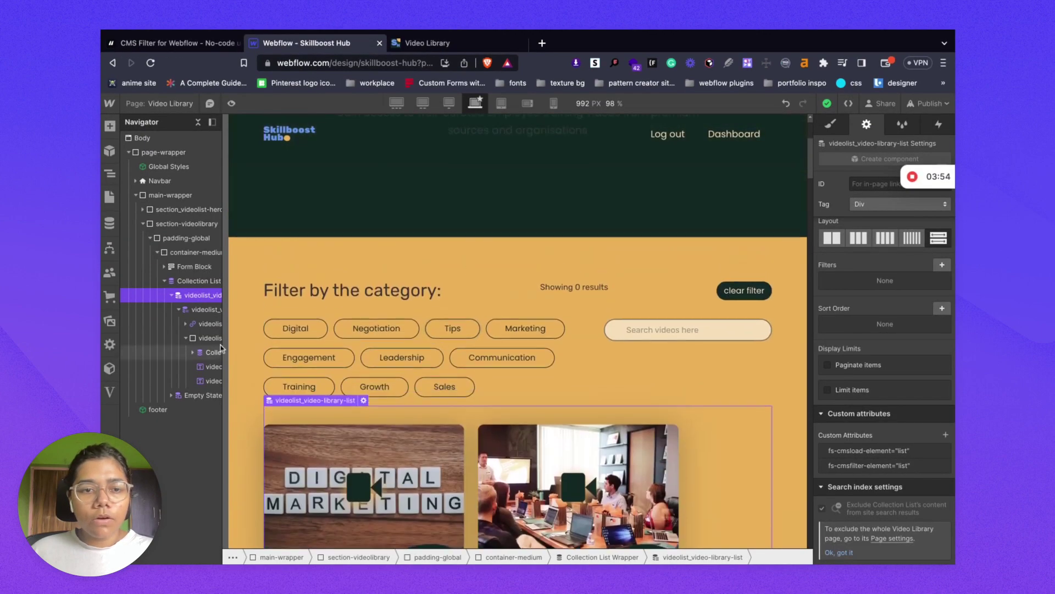
{"action": "left_click", "coordinate": [269, 328]}
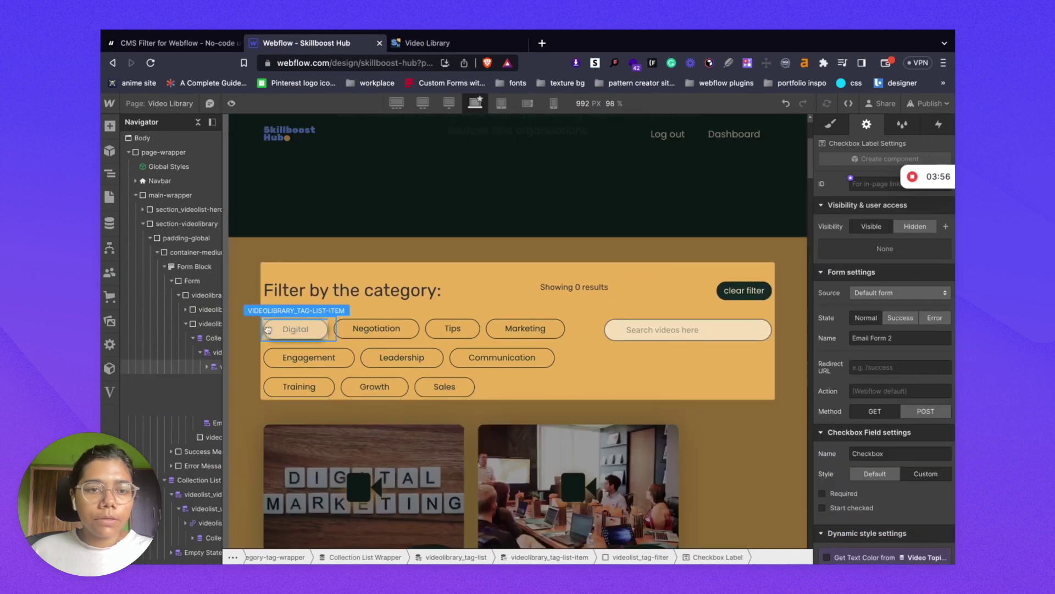
{"action": "left_click", "coordinate": [353, 321]}
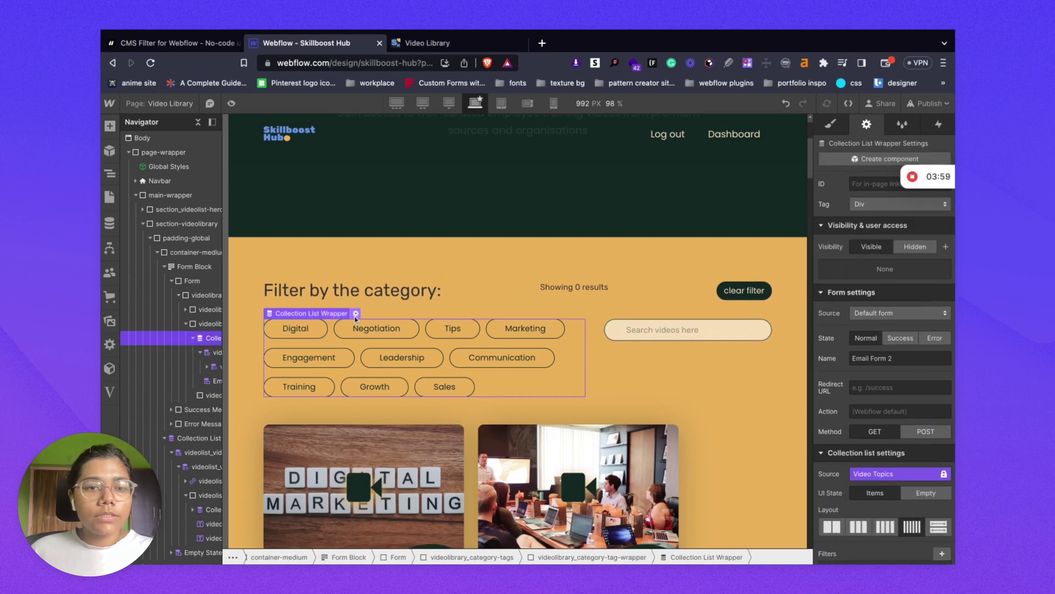
{"action": "left_click", "coordinate": [356, 313]}
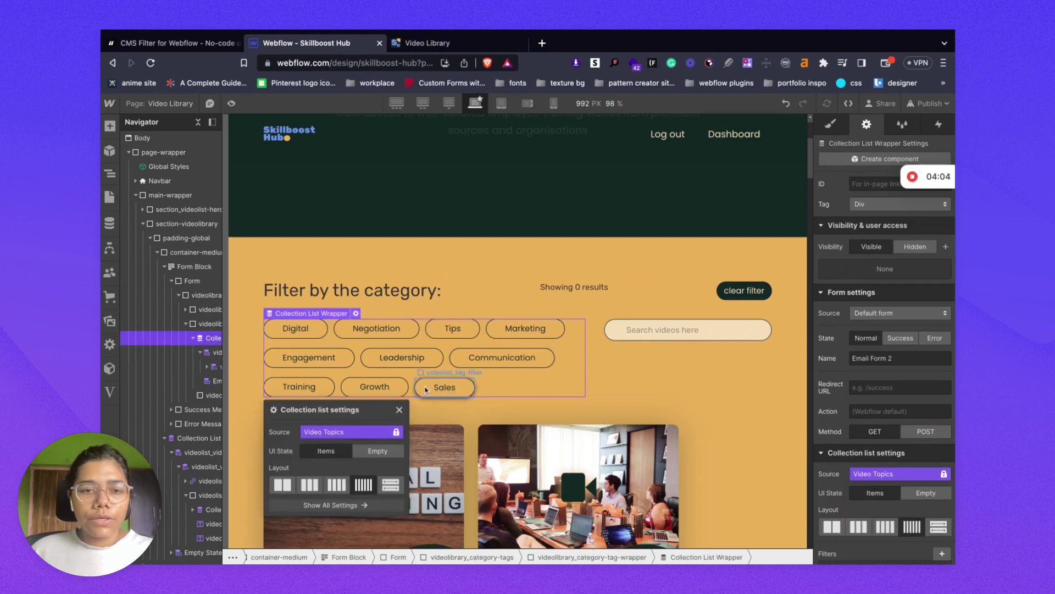
{"action": "left_click", "coordinate": [288, 340]}
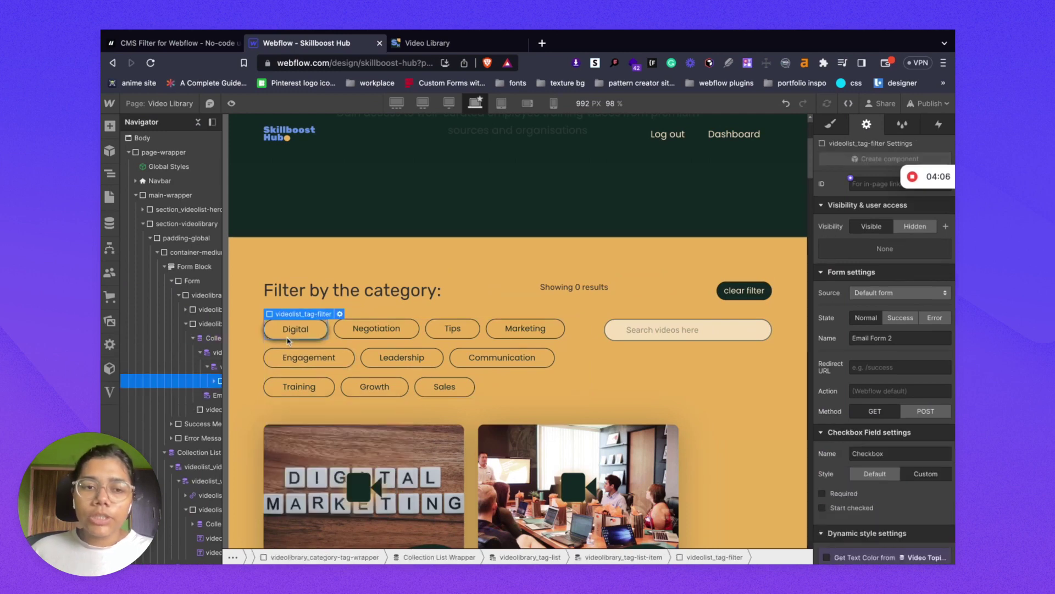
{"action": "left_click", "coordinate": [296, 333]}
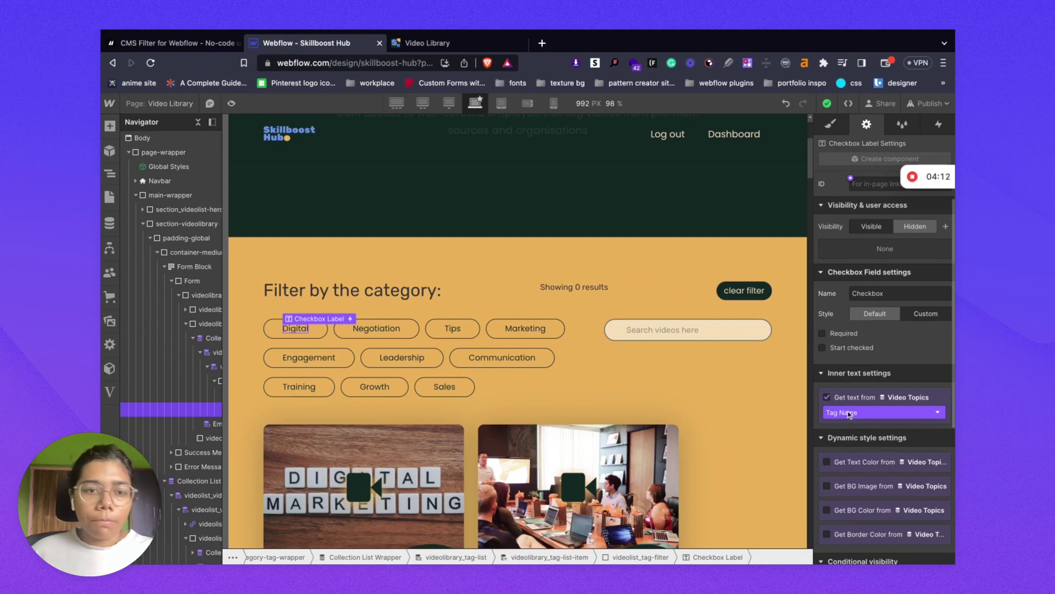
Select the Form inside the category filter's Form Block and show its custom attributes in the settings.
{"action": "left_click", "coordinate": [194, 339]}
{"action": "left_click", "coordinate": [142, 224]}
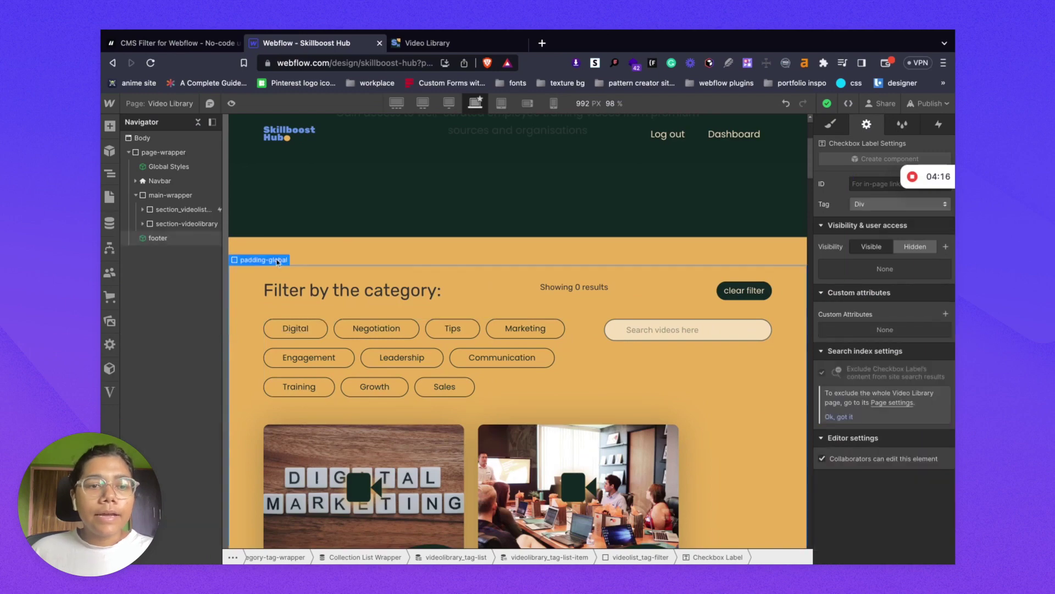
{"action": "left_click", "coordinate": [310, 324]}
{"action": "left_click", "coordinate": [352, 290]}
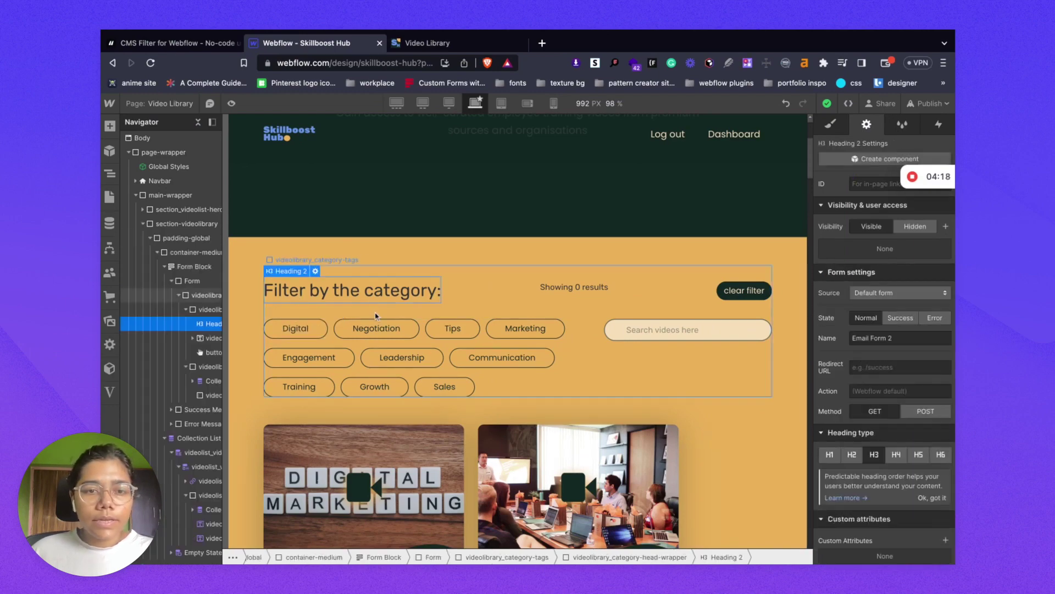
{"action": "left_click", "coordinate": [184, 267]}
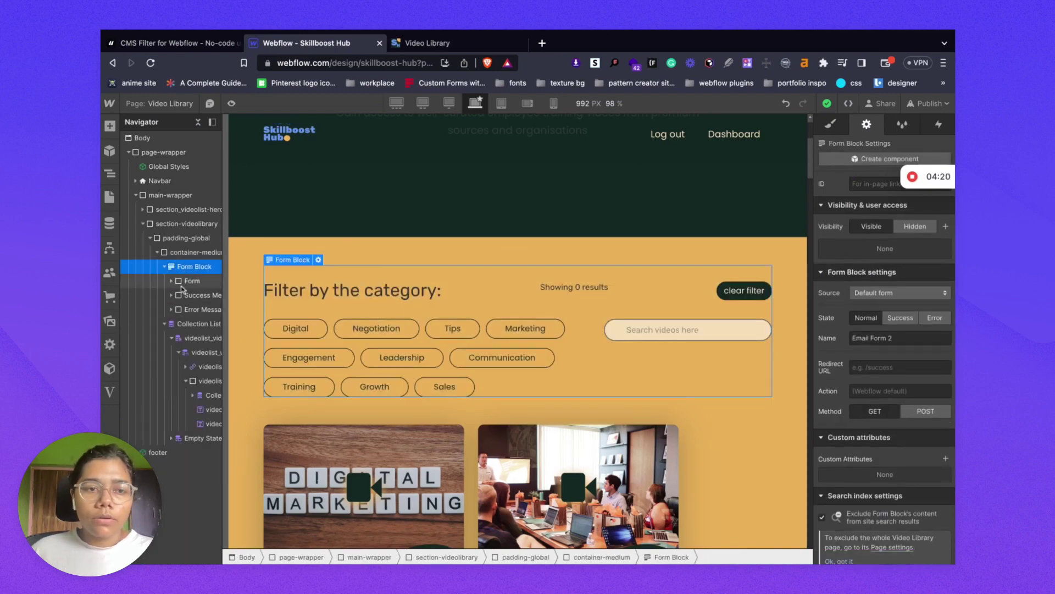
{"action": "left_click", "coordinate": [172, 282]}
{"action": "left_click", "coordinate": [191, 281]}
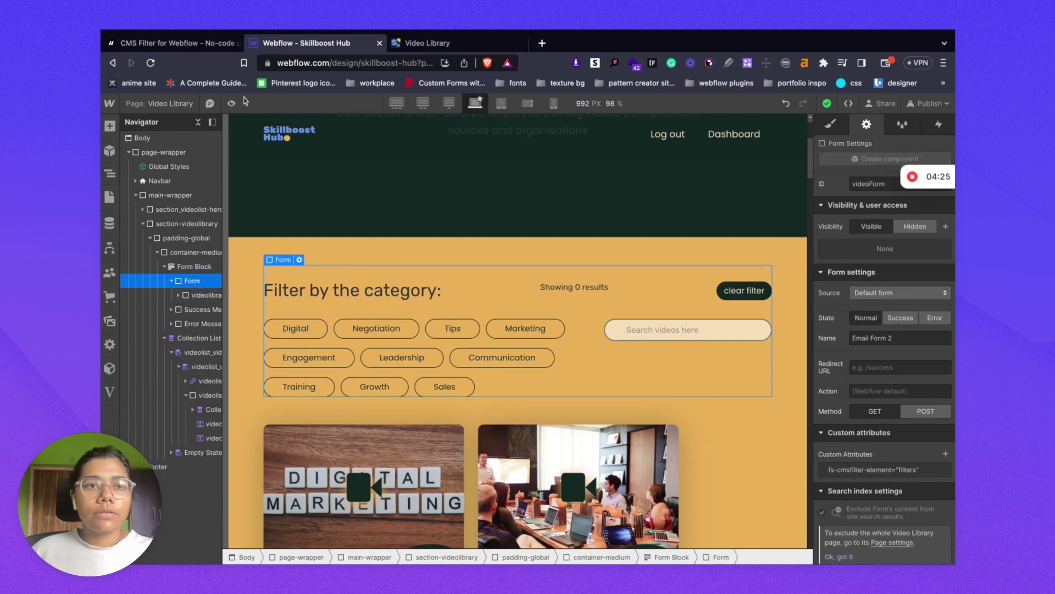
Review Finsweet's FILTERS requirement, and check the name and value of the fs-cmsfilter-element attribute on the Webflow form.
{"action": "left_click", "coordinate": [182, 43]}
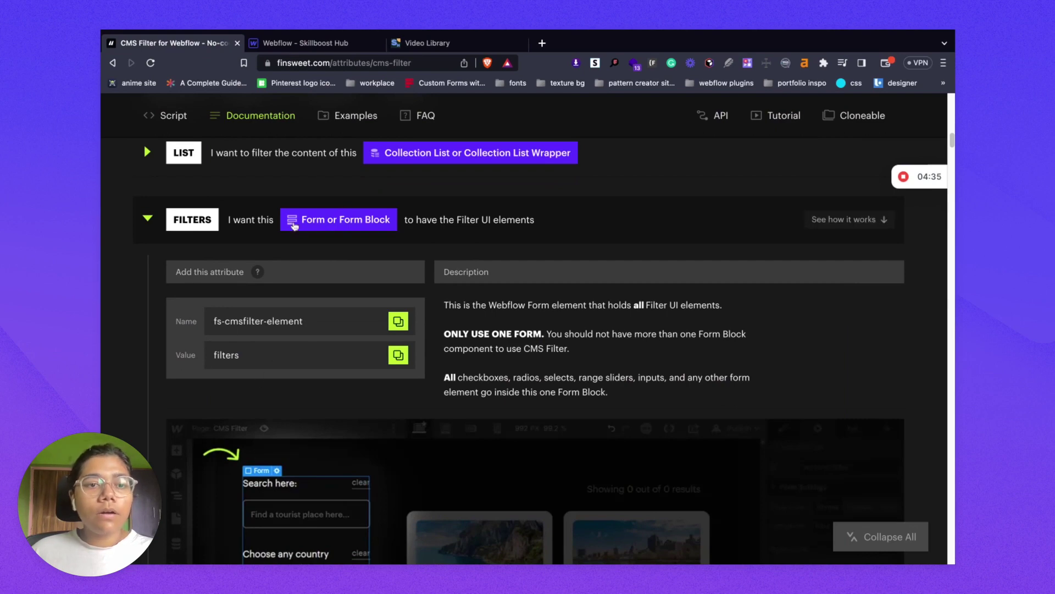
{"action": "left_click", "coordinate": [299, 42]}
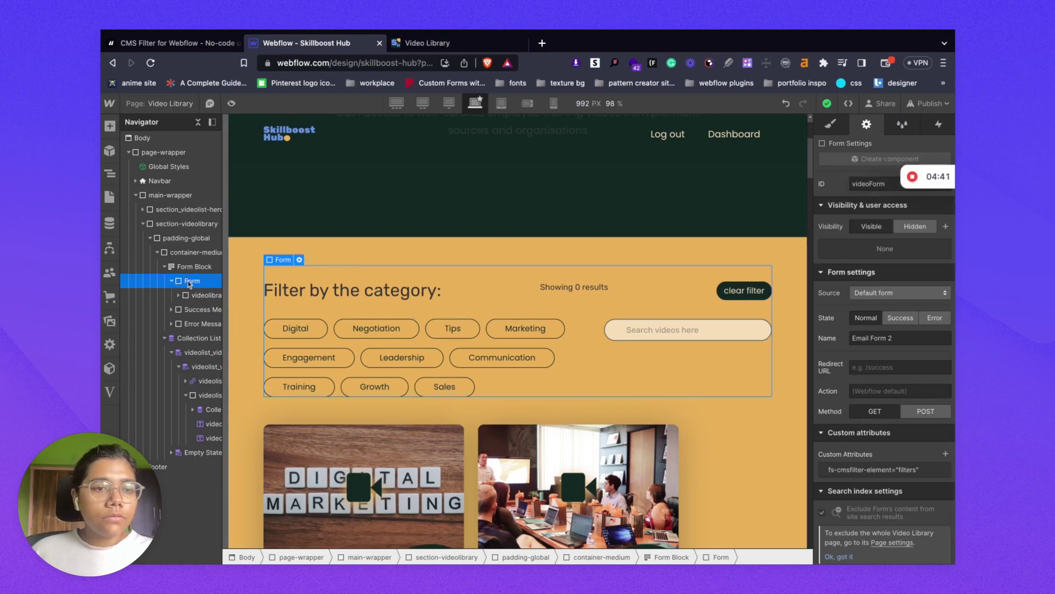
{"action": "scroll", "coordinate": [920, 397], "scroll_direction": "down", "scroll_amount": 1}
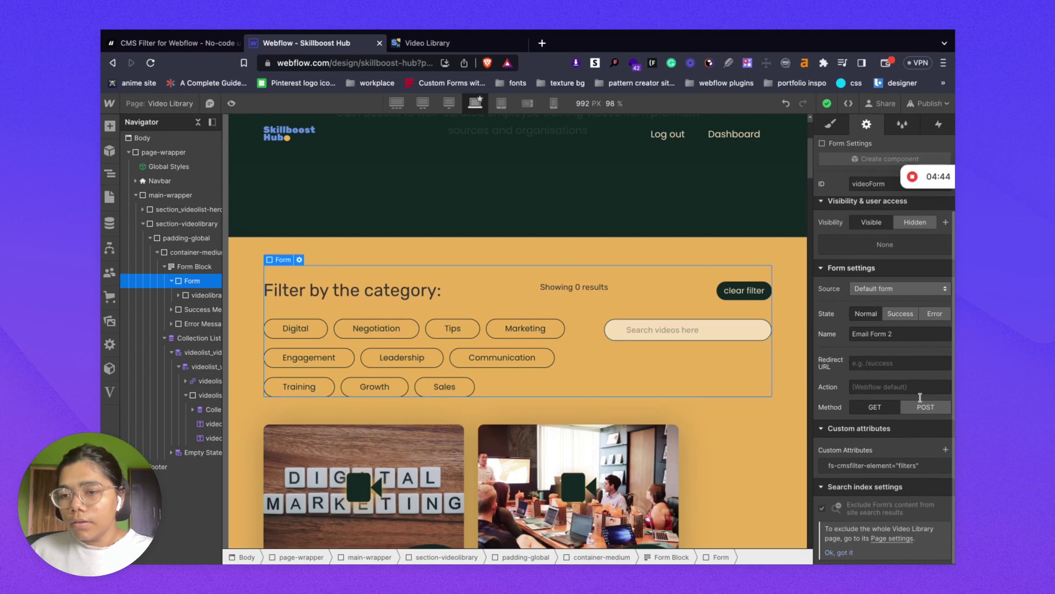
{"action": "left_click", "coordinate": [899, 467]}
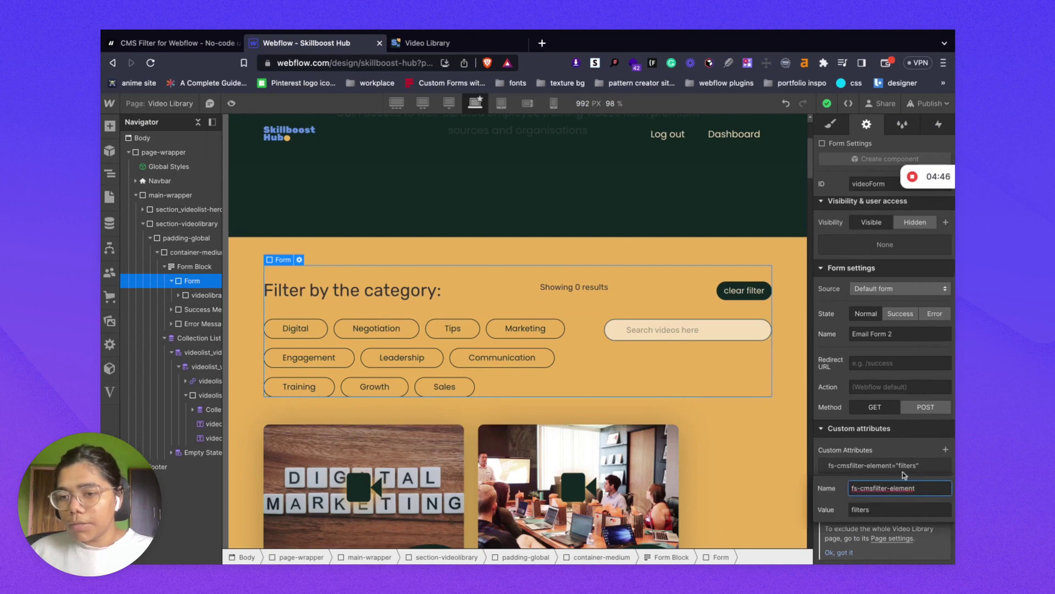
{"action": "triple_click", "coordinate": [924, 489]}
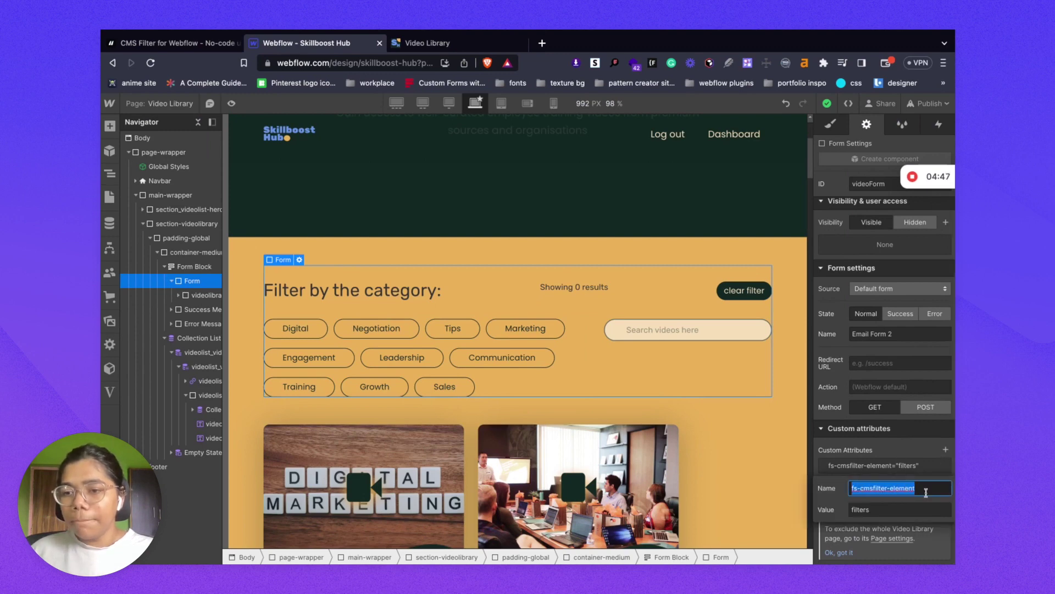
{"action": "left_click", "coordinate": [873, 509]}
{"action": "left_click", "coordinate": [835, 466]}
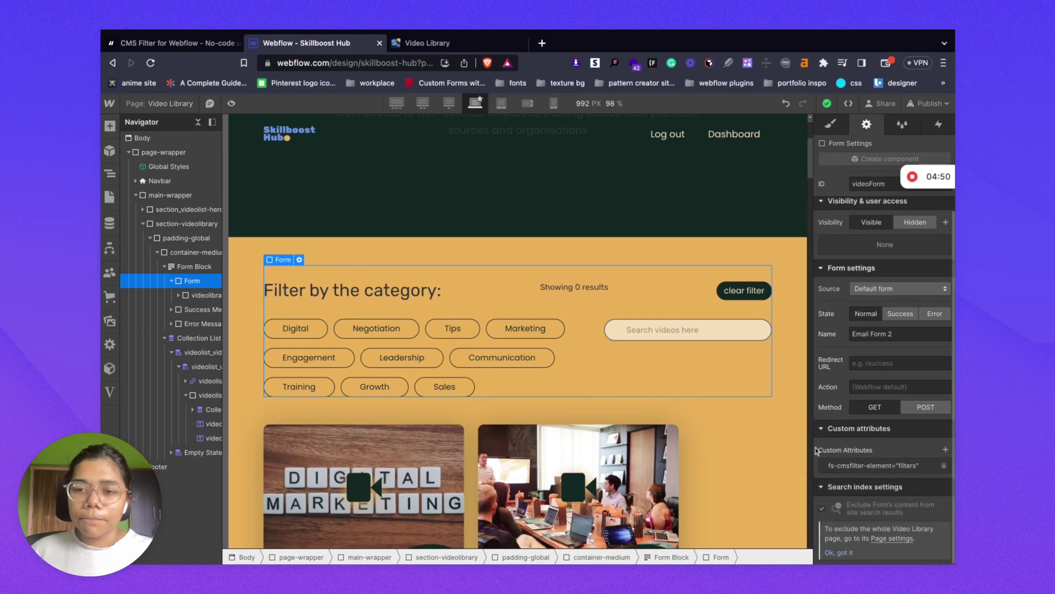
Switch to Finsweet's documentation, collapse FILTERS and read the expanded FIELD IDENTIFIER entry's attribute and description.
{"action": "left_click", "coordinate": [204, 49]}
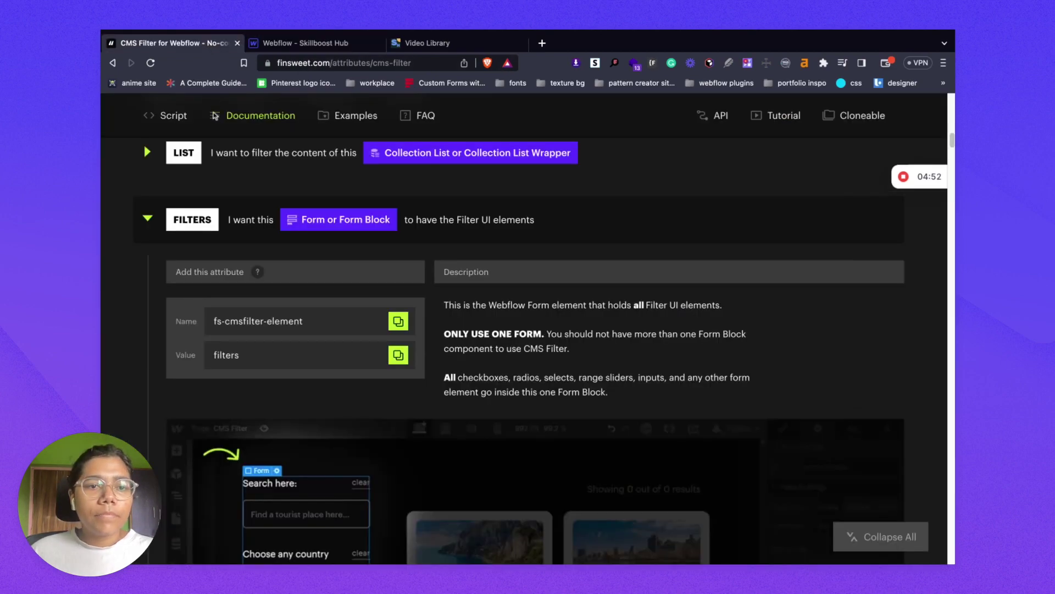
{"action": "left_click", "coordinate": [147, 219]}
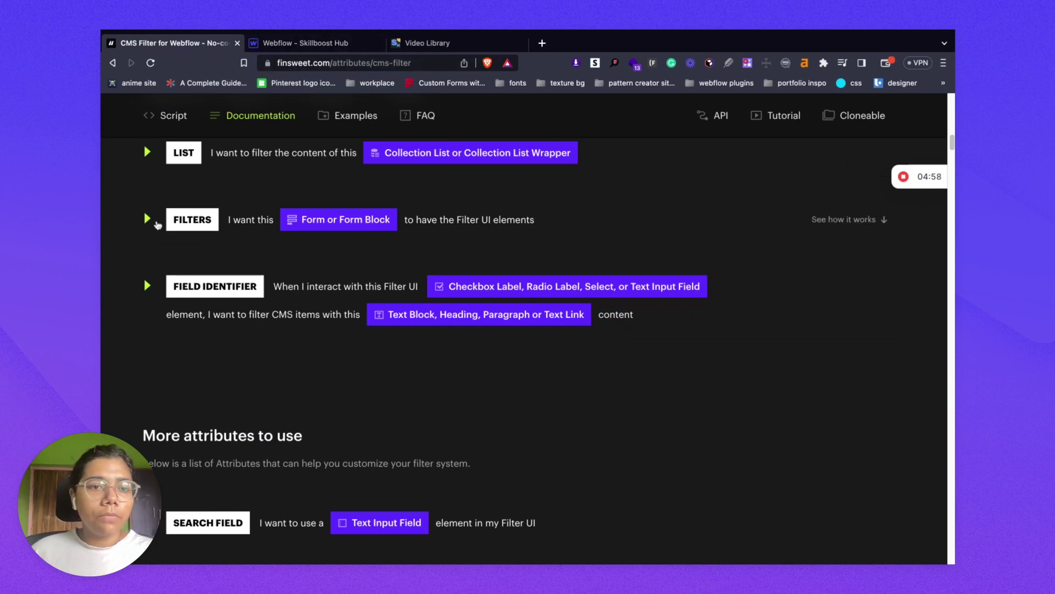
{"action": "left_click", "coordinate": [147, 286]}
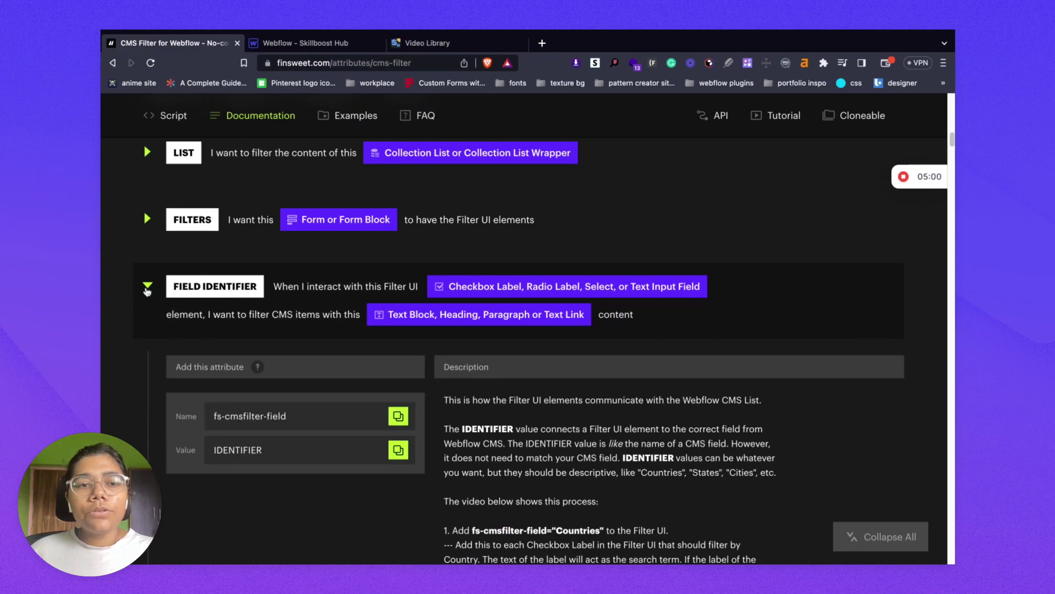
{"action": "scroll", "coordinate": [348, 337], "scroll_direction": "down", "scroll_amount": 3}
{"action": "scroll", "coordinate": [348, 337], "scroll_direction": "up", "scroll_amount": 1}
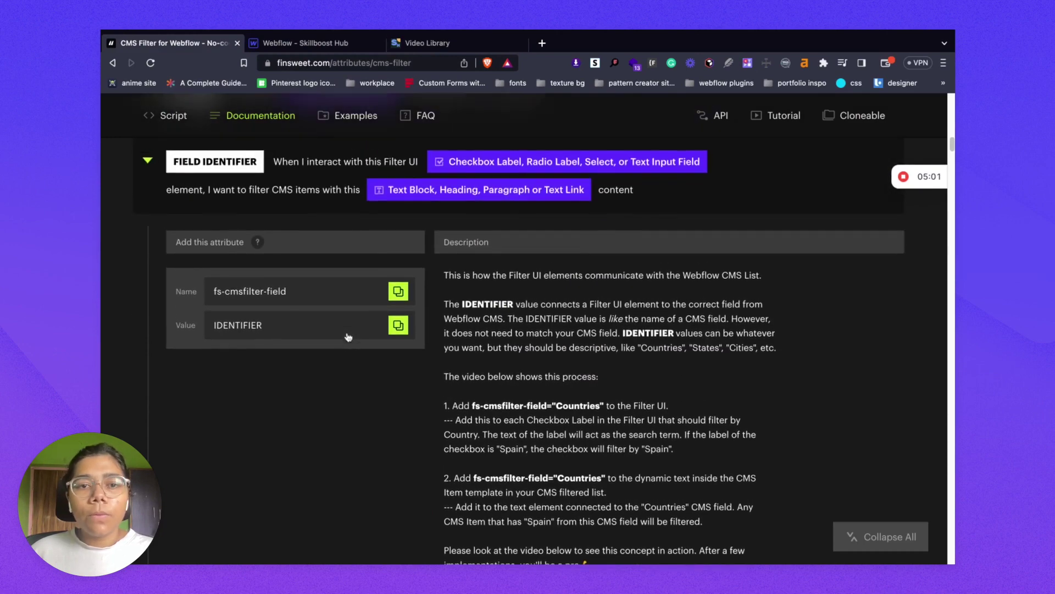
Return to Webflow and compare the Digital category filter's Checkbox Label with the Digital tag on the Winning Sales Mindset card.
{"action": "left_click", "coordinate": [275, 43]}
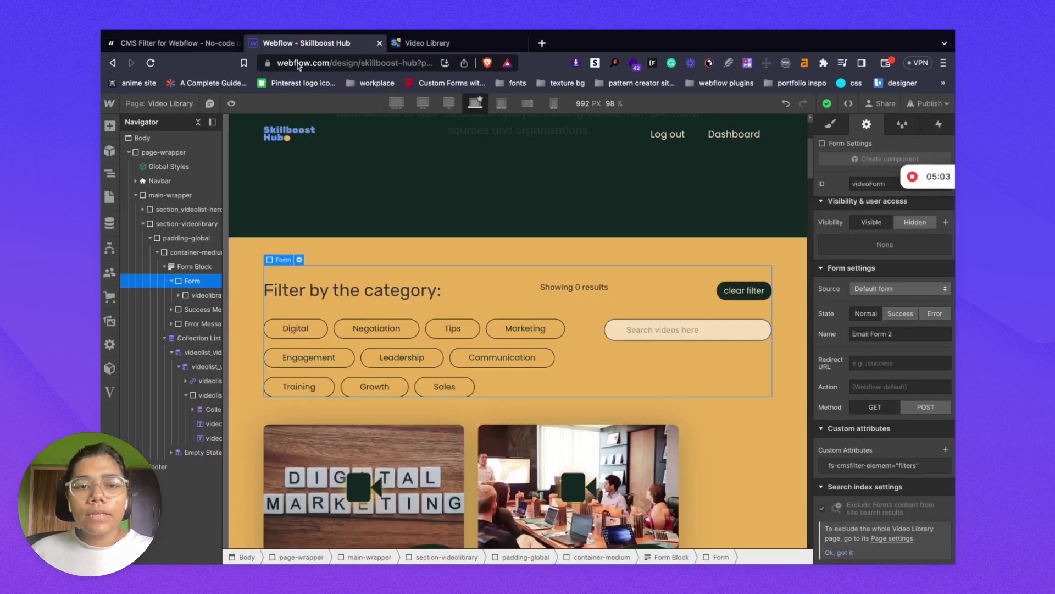
{"action": "left_click", "coordinate": [289, 339]}
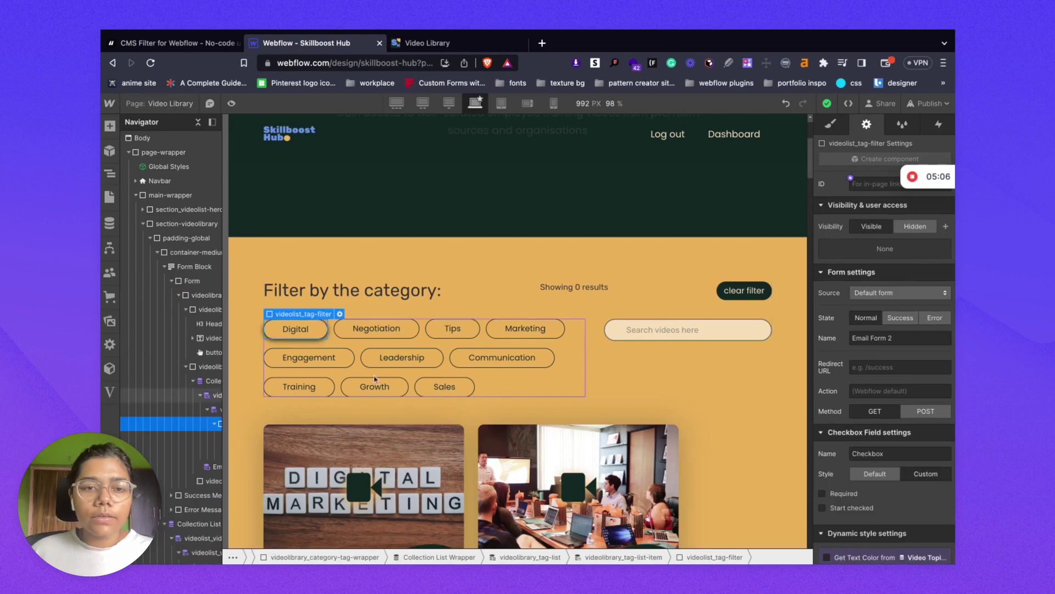
{"action": "scroll", "coordinate": [227, 295], "scroll_direction": "down", "scroll_amount": 5}
{"action": "left_click", "coordinate": [279, 292]}
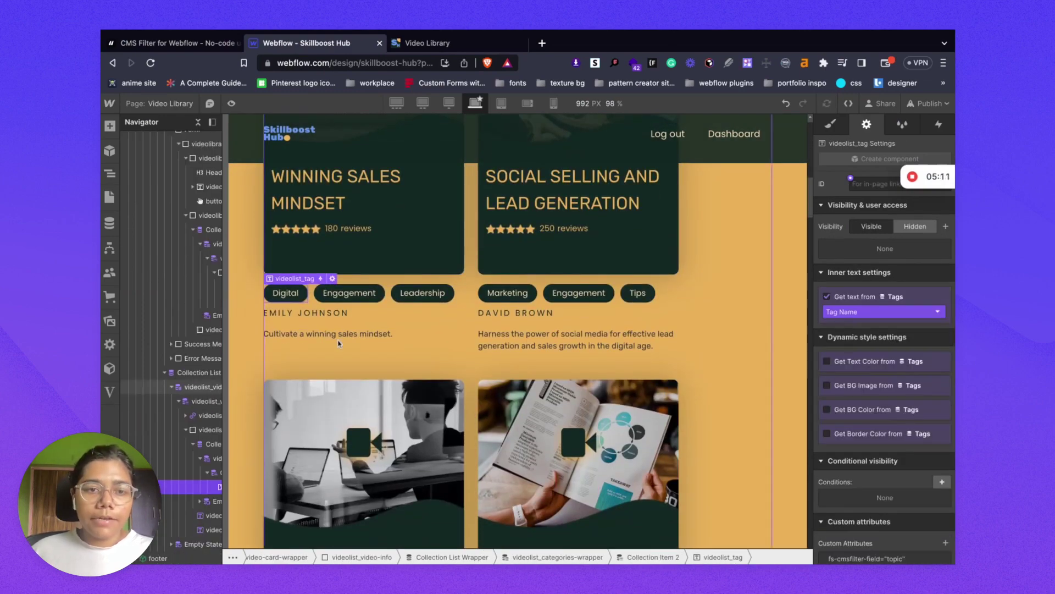
{"action": "scroll", "coordinate": [340, 344], "scroll_direction": "up", "scroll_amount": 5}
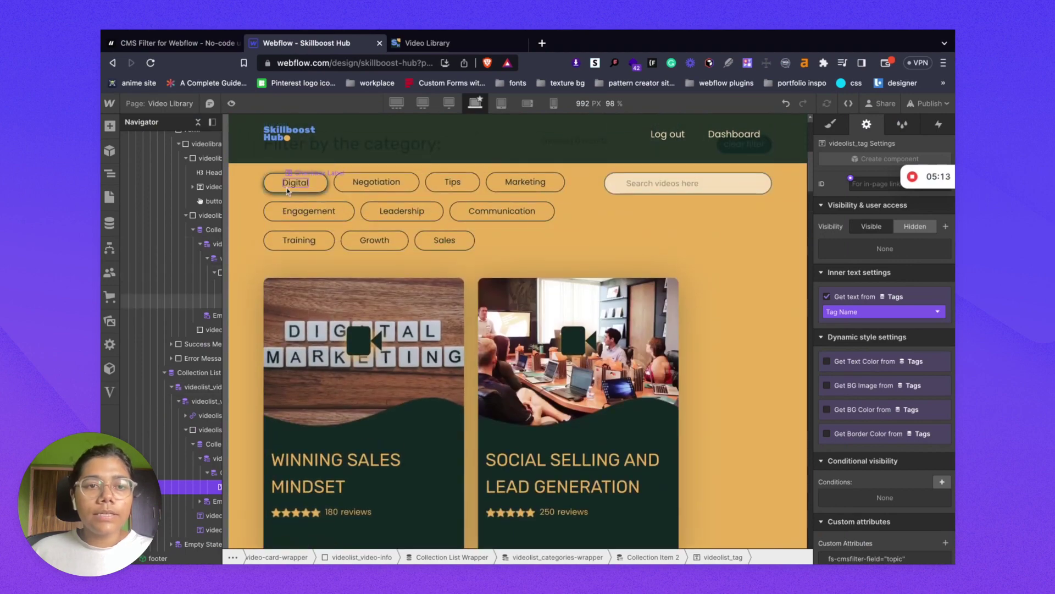
{"action": "left_click", "coordinate": [279, 189]}
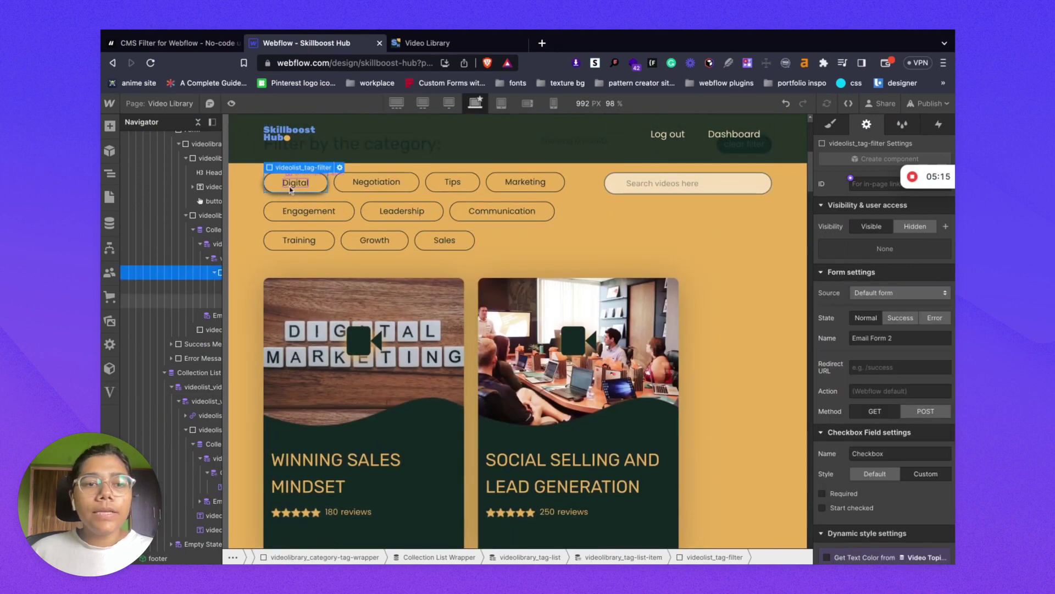
{"action": "left_click", "coordinate": [287, 188]}
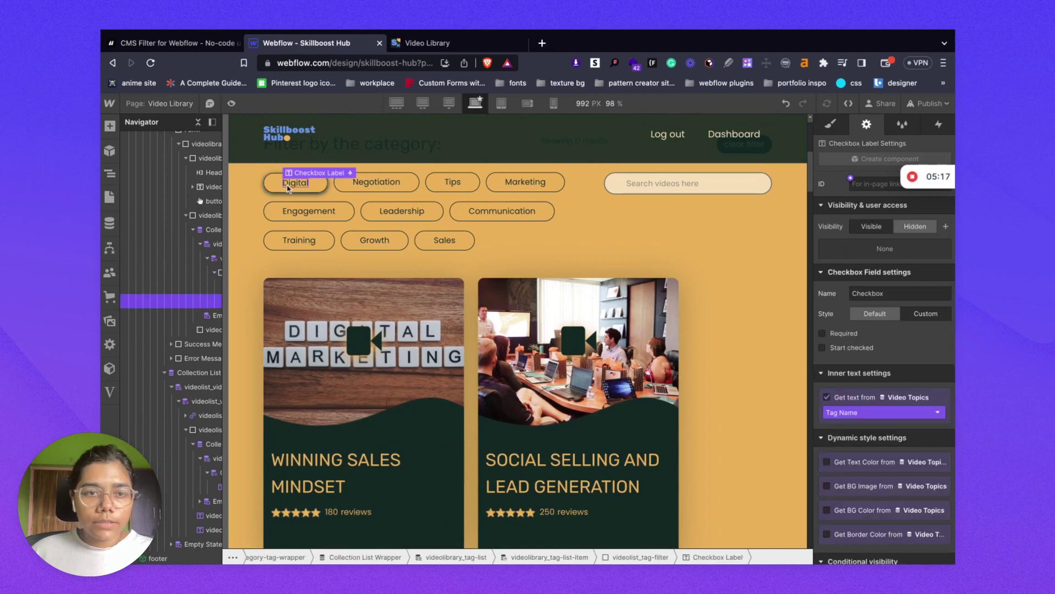
Inspect the Tips tag under the Performance Metrics and KPIs video and return to Finsweet's FIELD IDENTIFIER documentation.
{"action": "scroll", "coordinate": [281, 247], "scroll_direction": "down", "scroll_amount": 10}
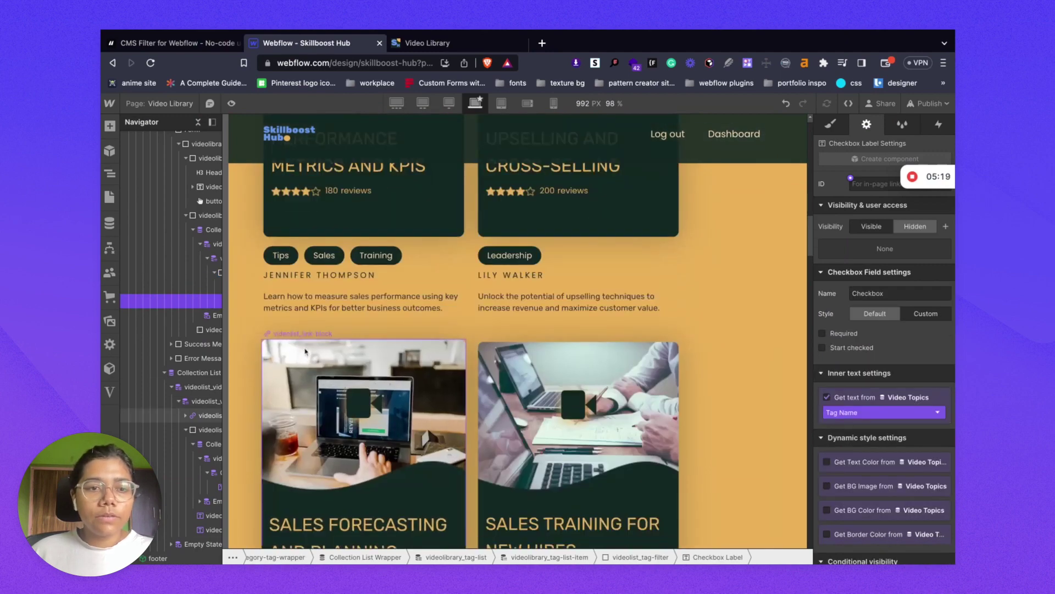
{"action": "left_click", "coordinate": [279, 256]}
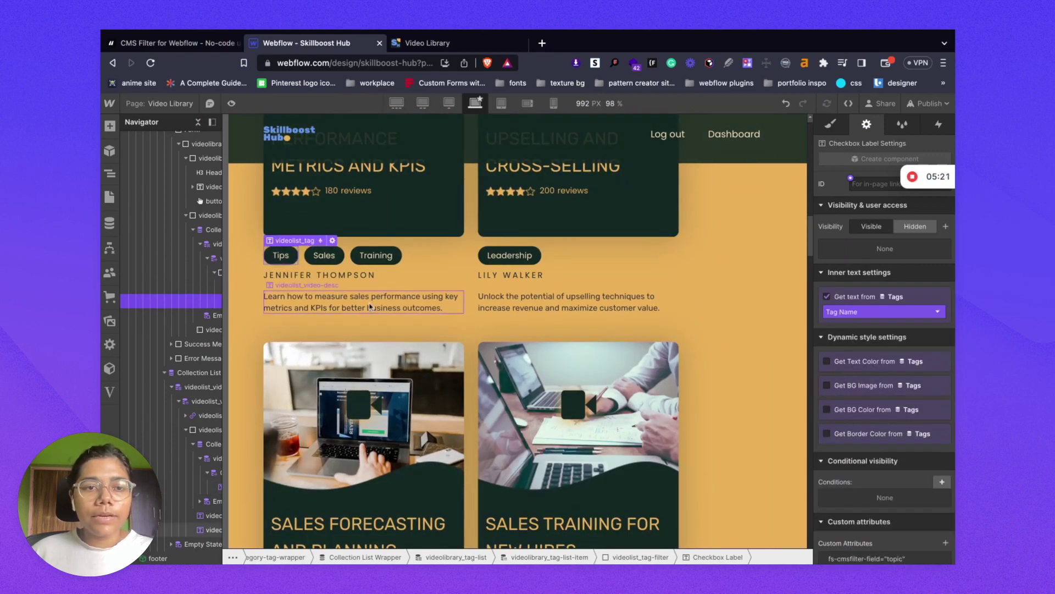
{"action": "scroll", "coordinate": [272, 330], "scroll_direction": "up", "scroll_amount": 5}
{"action": "scroll", "coordinate": [270, 378], "scroll_direction": "up", "scroll_amount": 6}
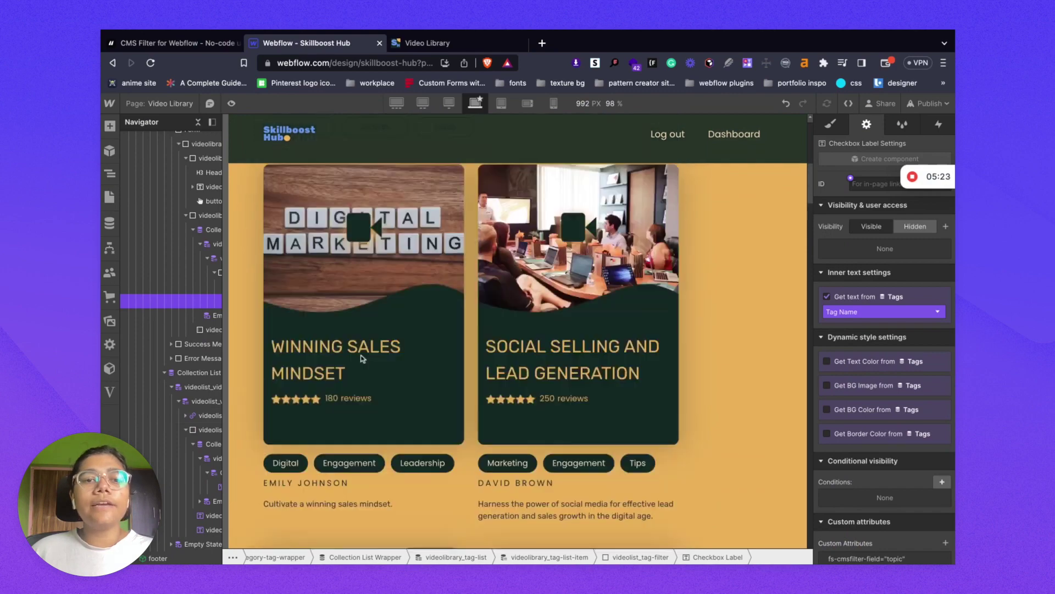
{"action": "scroll", "coordinate": [345, 349], "scroll_direction": "up", "scroll_amount": 5}
{"action": "scroll", "coordinate": [345, 349], "scroll_direction": "down", "scroll_amount": 5}
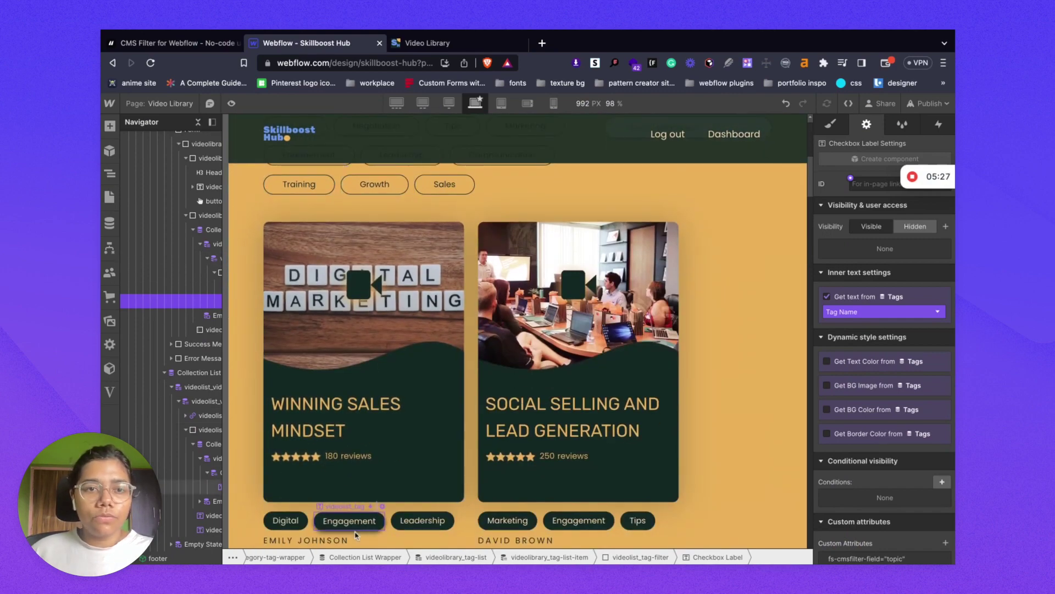
{"action": "left_click", "coordinate": [162, 49]}
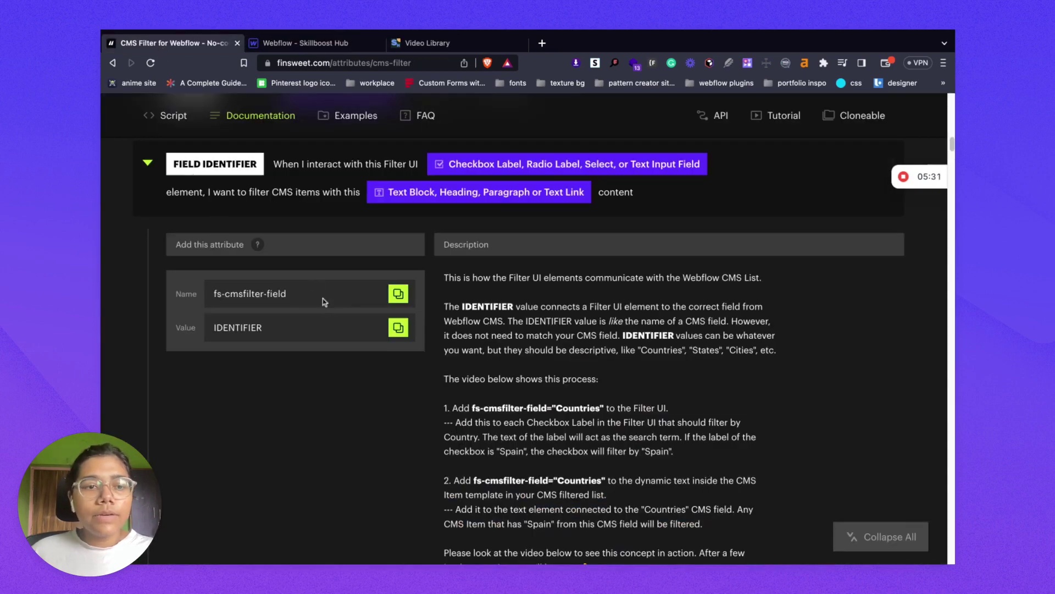
Highlight the attribute name in Finsweet's FIELD IDENTIFIER entry, and select the Digital category filter's Checkbox Label in Webflow.
{"action": "left_click", "coordinate": [214, 298]}
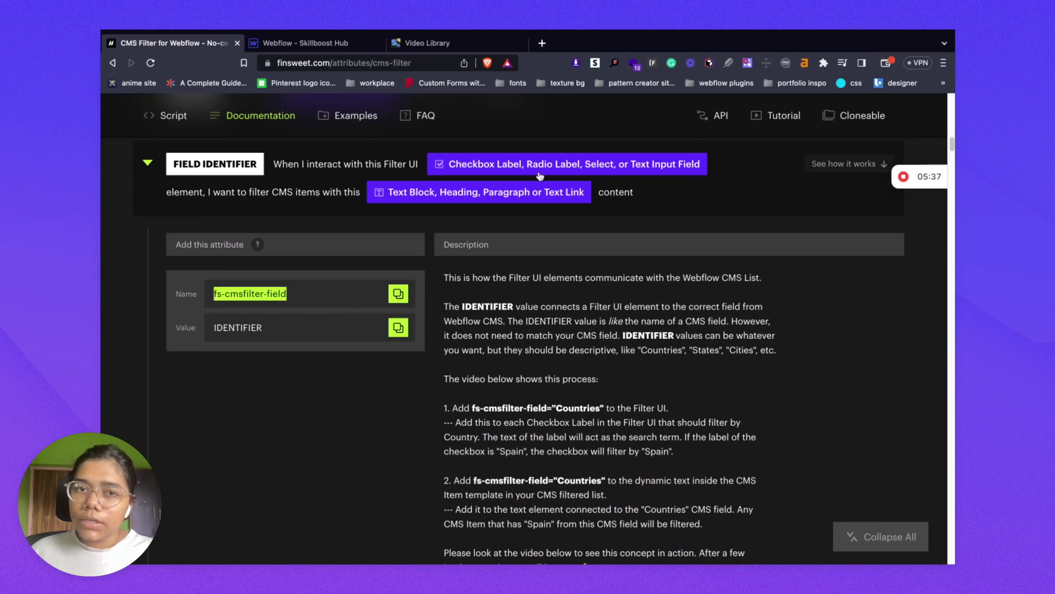
{"action": "left_click", "coordinate": [299, 43]}
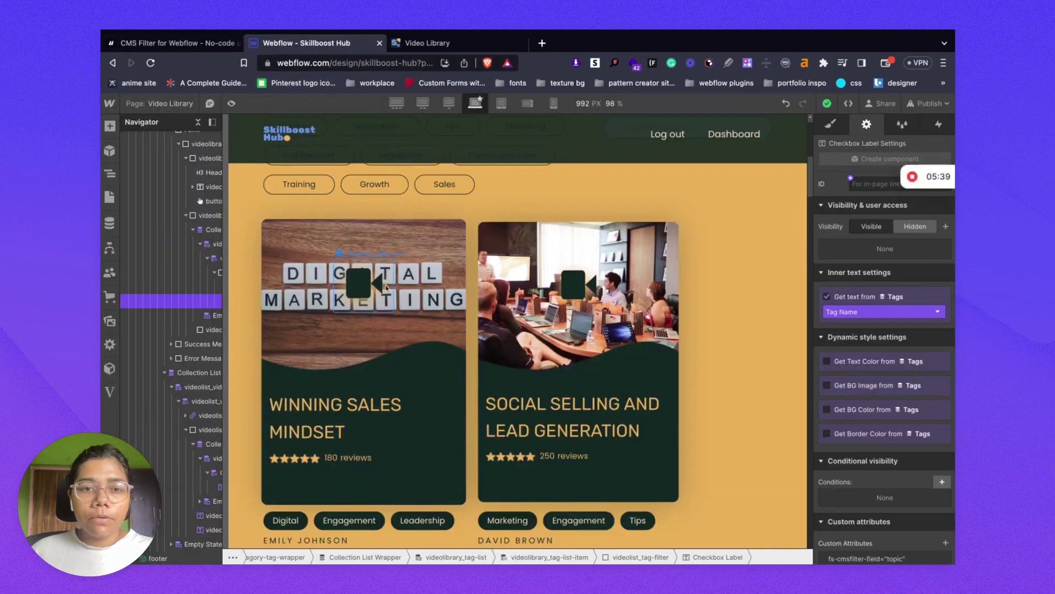
{"action": "scroll", "coordinate": [408, 416], "scroll_direction": "up", "scroll_amount": 3}
{"action": "scroll", "coordinate": [330, 274], "scroll_direction": "down", "scroll_amount": 5}
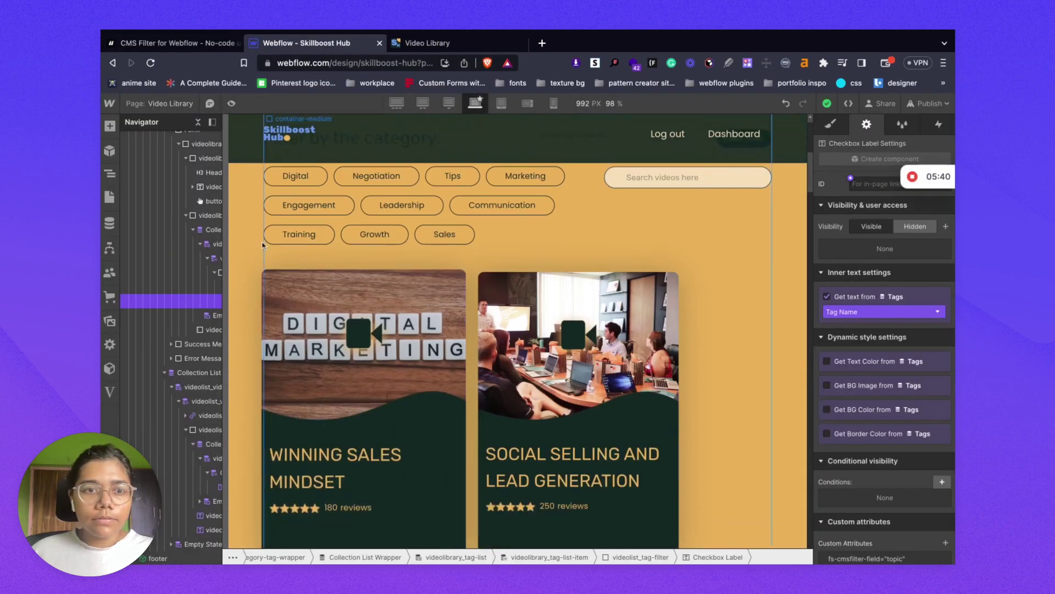
{"action": "left_click", "coordinate": [289, 177]}
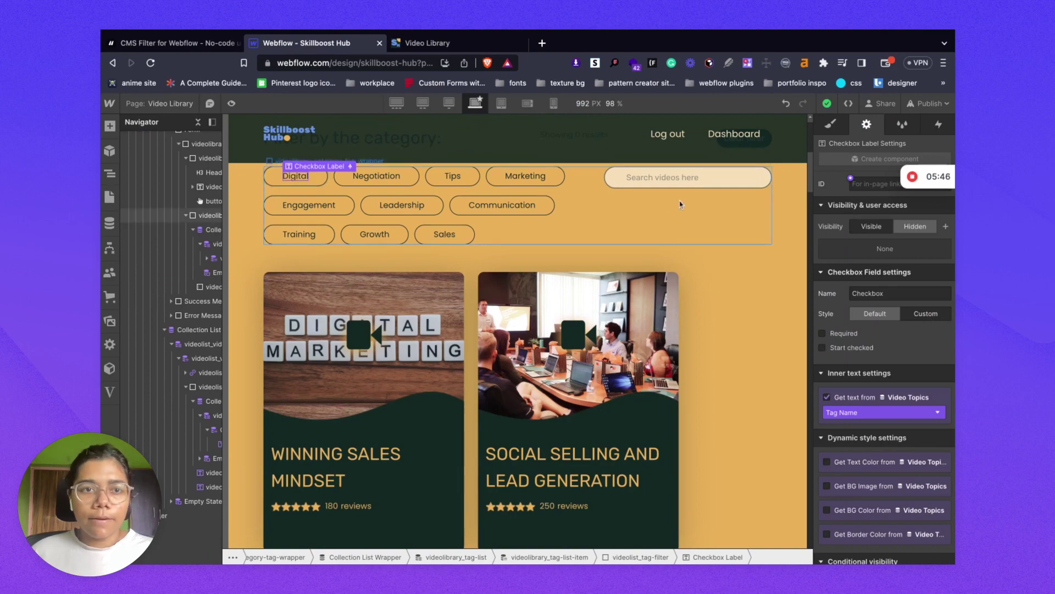
{"action": "left_click", "coordinate": [230, 49]}
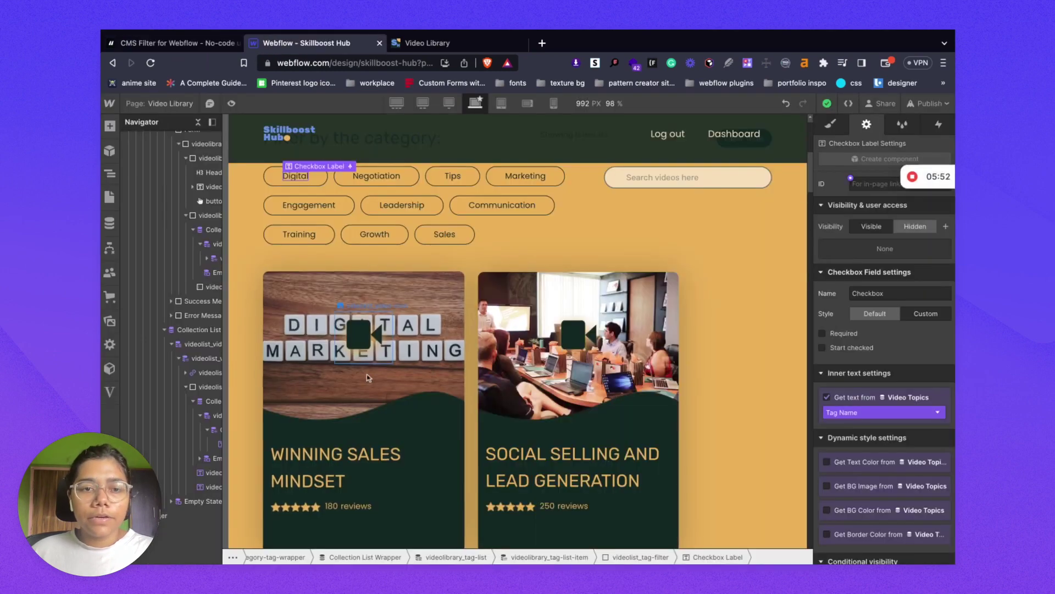
Select the Digital tag under the Winning Sales Mindset card, and review the IDENTIFIER value in Finsweet's documentation.
{"action": "scroll", "coordinate": [378, 426], "scroll_direction": "down", "scroll_amount": 10}
{"action": "scroll", "coordinate": [318, 323], "scroll_direction": "up", "scroll_amount": 8}
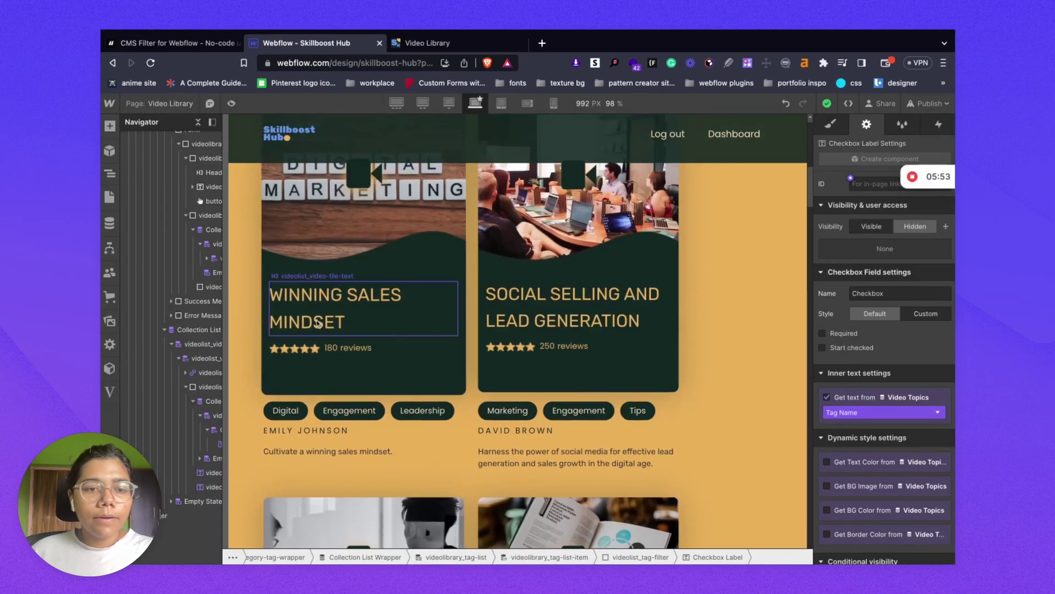
{"action": "left_click", "coordinate": [287, 412]}
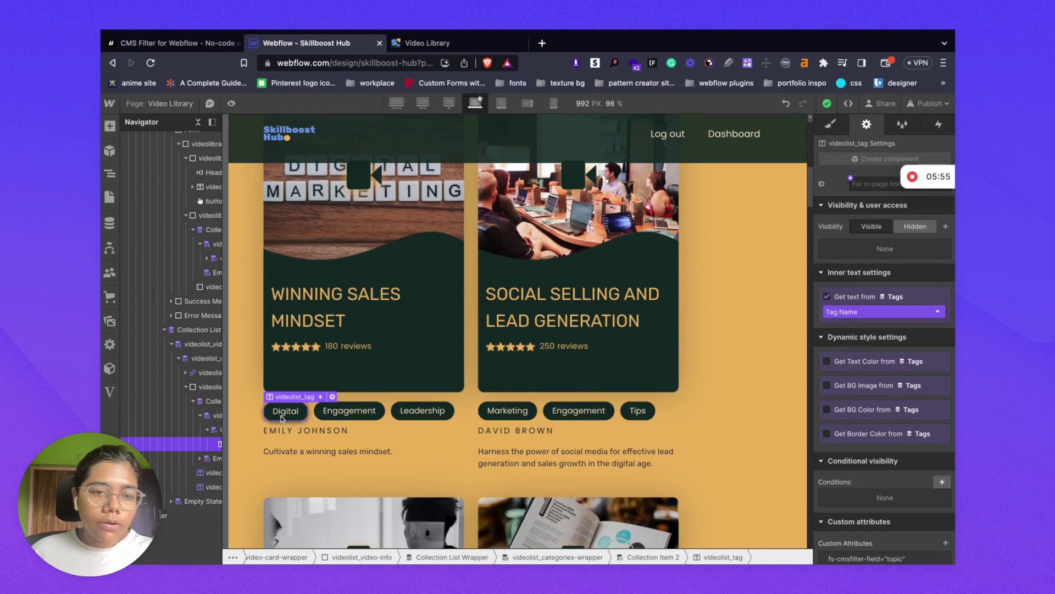
{"action": "left_click", "coordinate": [166, 45]}
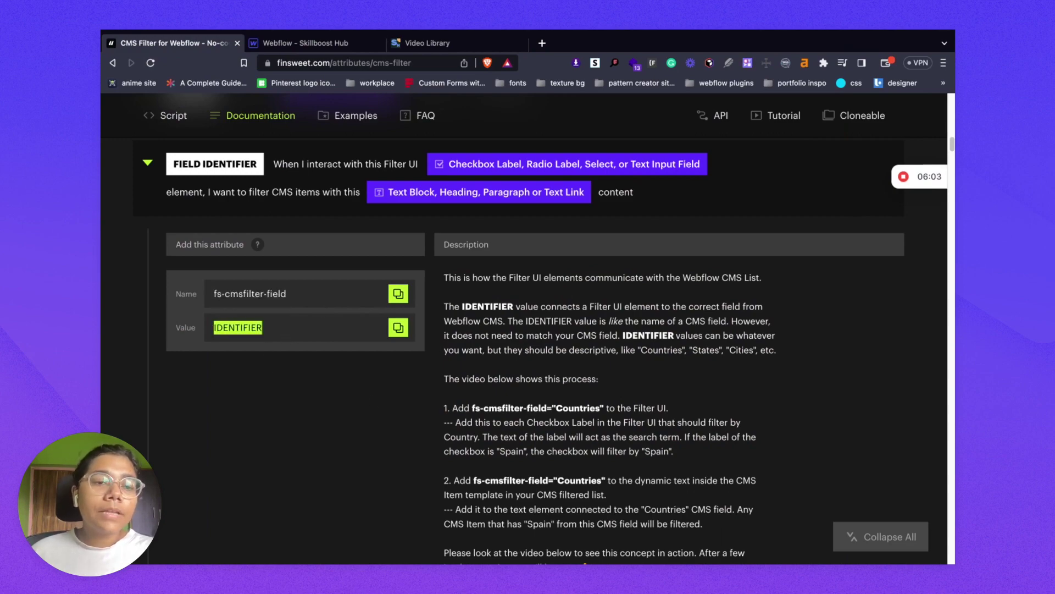
Return to Webflow and check the name and value of the Digital video tag's fs-cmsfilter-field custom attribute.
{"action": "left_click", "coordinate": [304, 43]}
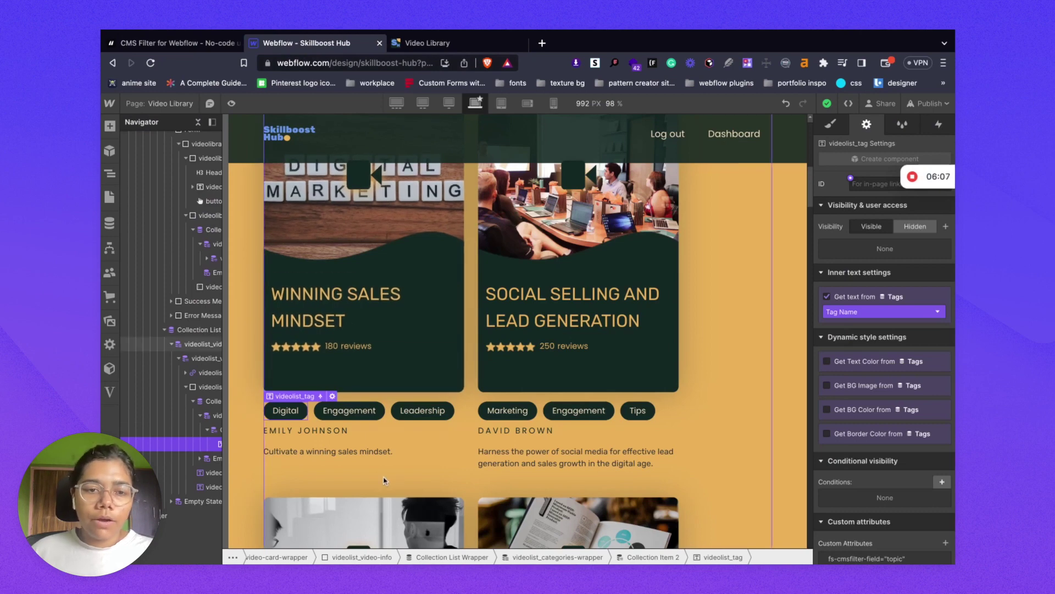
{"action": "scroll", "coordinate": [384, 478], "scroll_direction": "up", "scroll_amount": 2}
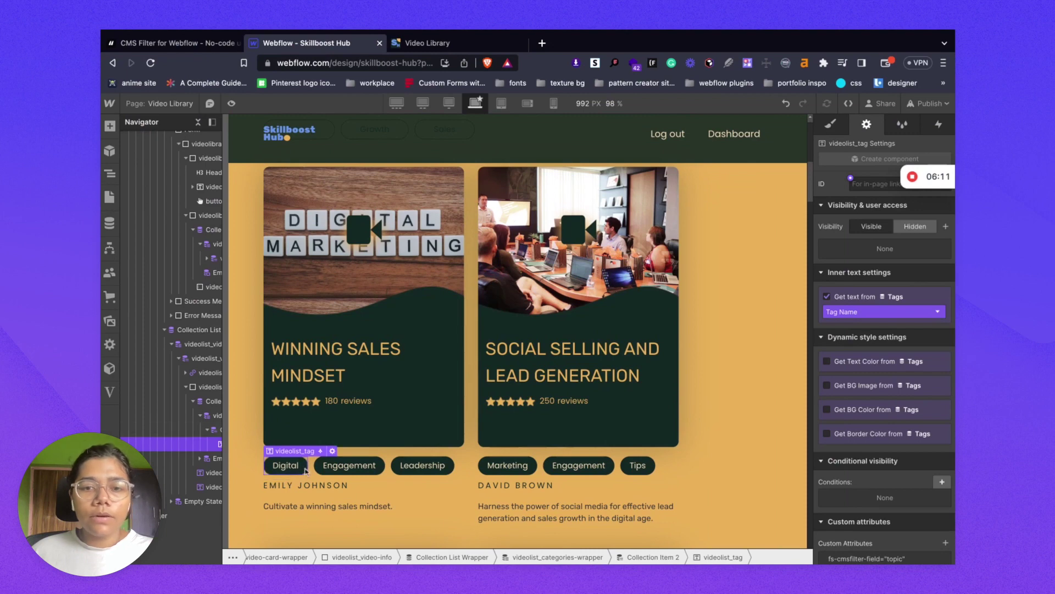
{"action": "scroll", "coordinate": [886, 506], "scroll_direction": "down", "scroll_amount": 2}
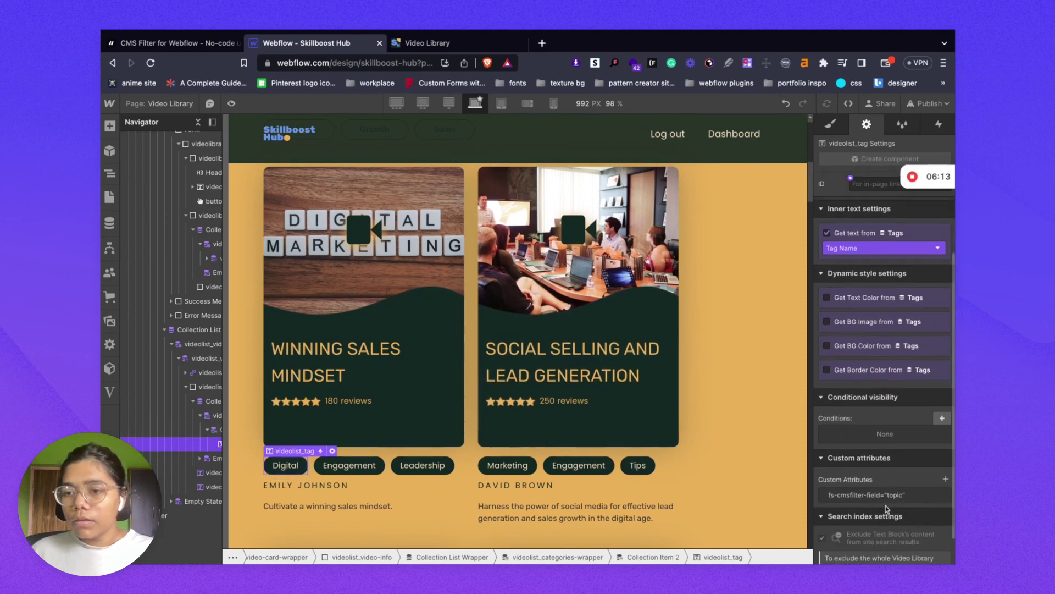
{"action": "scroll", "coordinate": [885, 506], "scroll_direction": "down", "scroll_amount": 1}
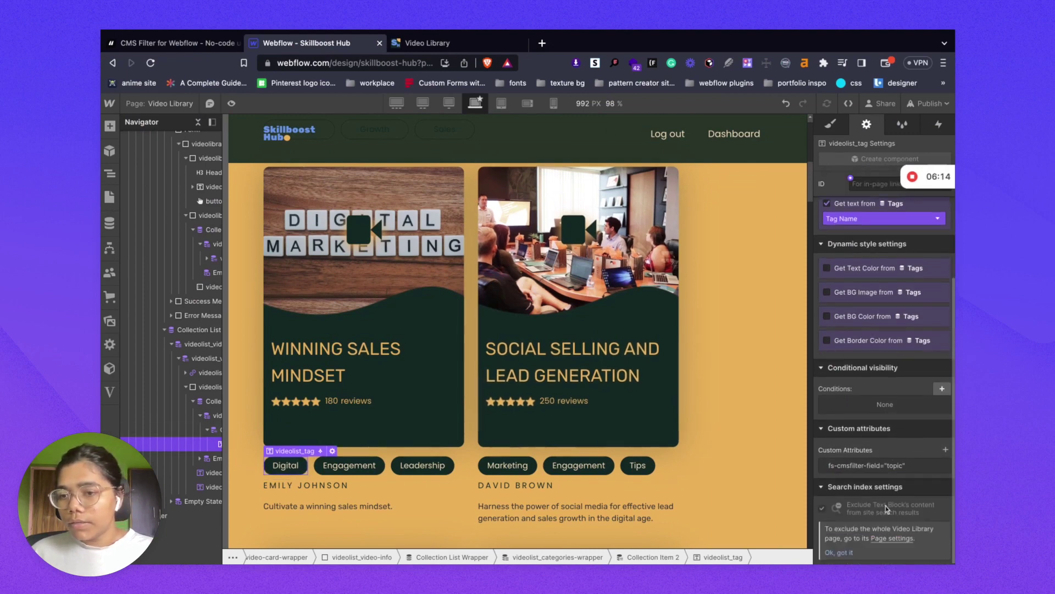
{"action": "left_click", "coordinate": [885, 470]}
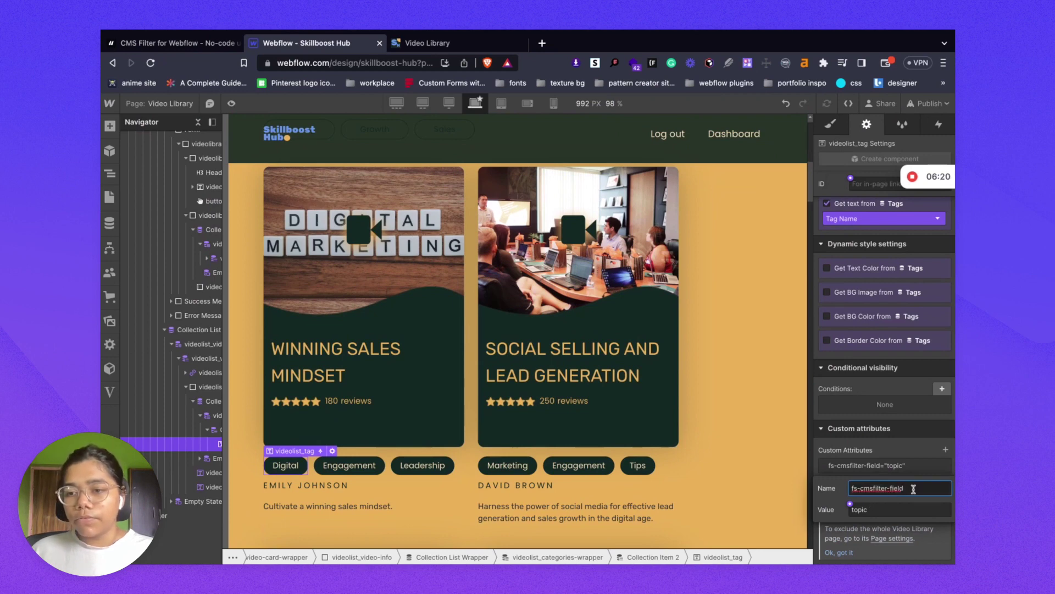
{"action": "double_click", "coordinate": [887, 510]}
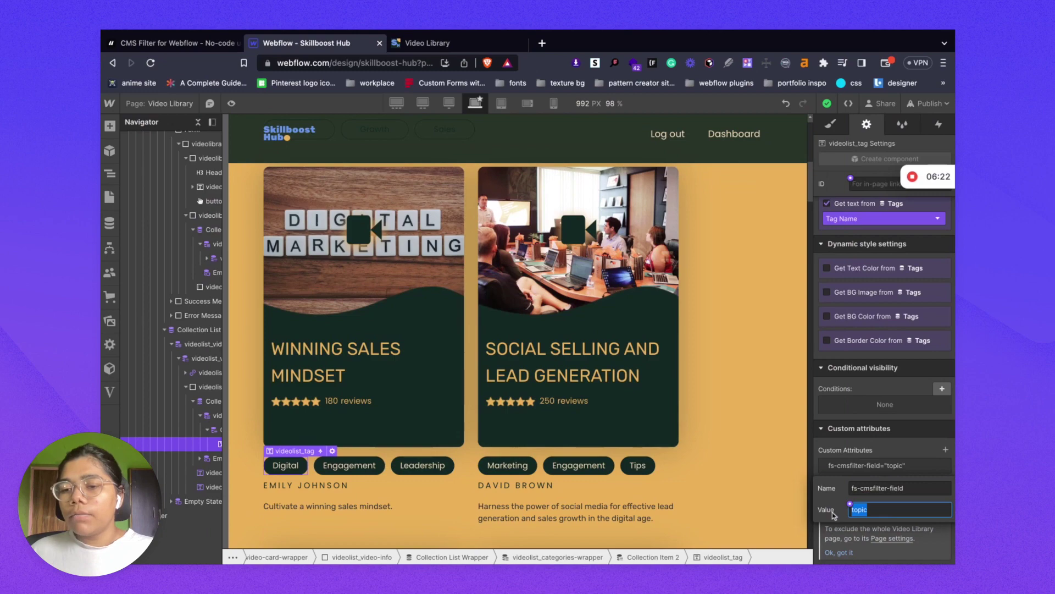
{"action": "left_click", "coordinate": [840, 454]}
Check the name and value of the fs-cmsfilter-field attribute on the Digital category filter's Checkbox Label, and compare with the video tags.
{"action": "scroll", "coordinate": [367, 417], "scroll_direction": "up", "scroll_amount": 5}
{"action": "left_click", "coordinate": [300, 316]}
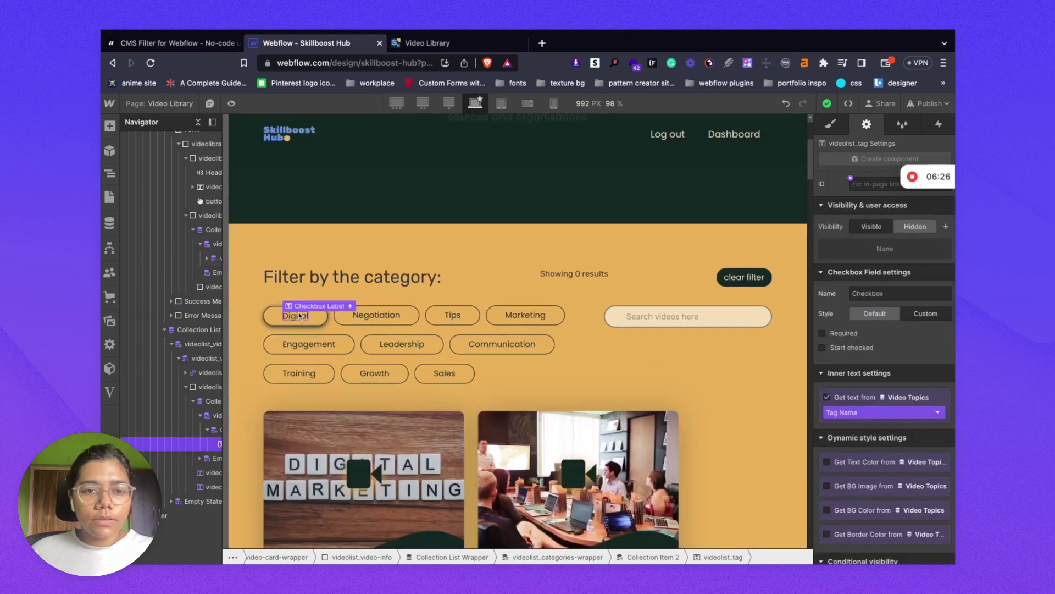
{"action": "scroll", "coordinate": [846, 482], "scroll_direction": "down", "scroll_amount": 4}
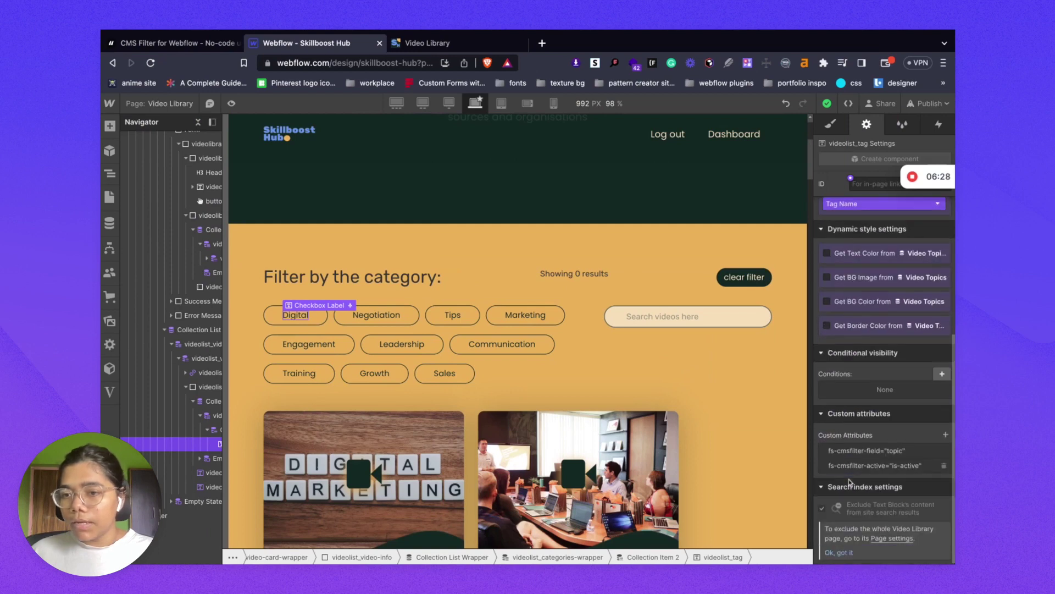
{"action": "left_click", "coordinate": [868, 452]}
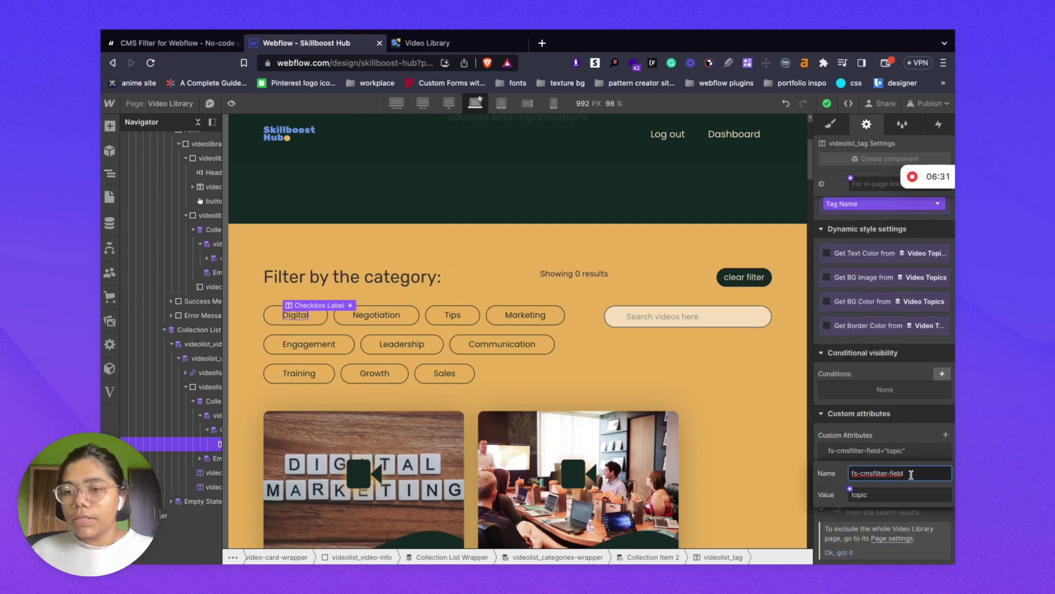
{"action": "double_click", "coordinate": [885, 495]}
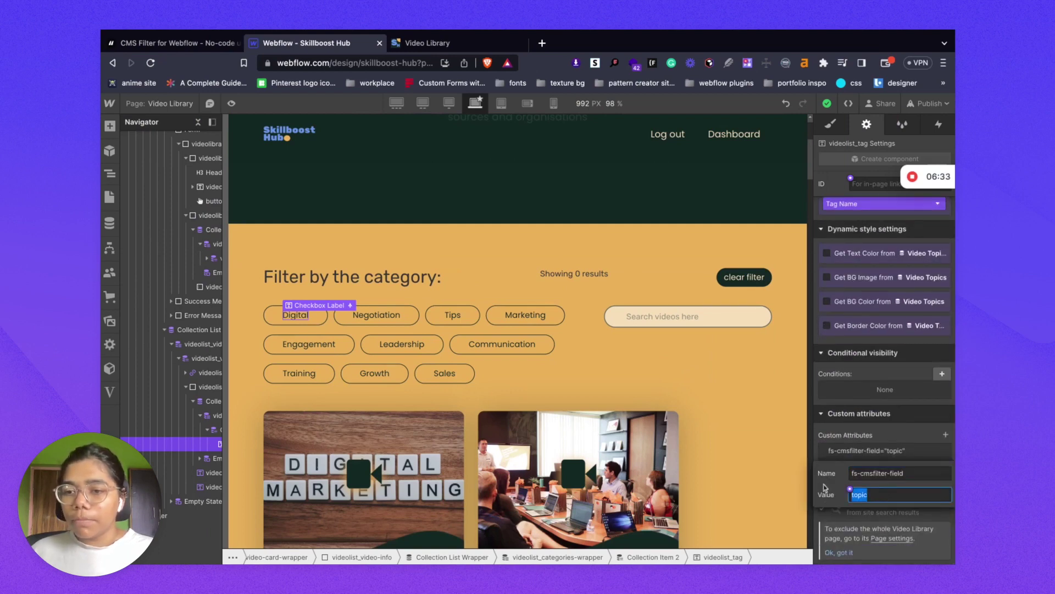
{"action": "left_click", "coordinate": [832, 440]}
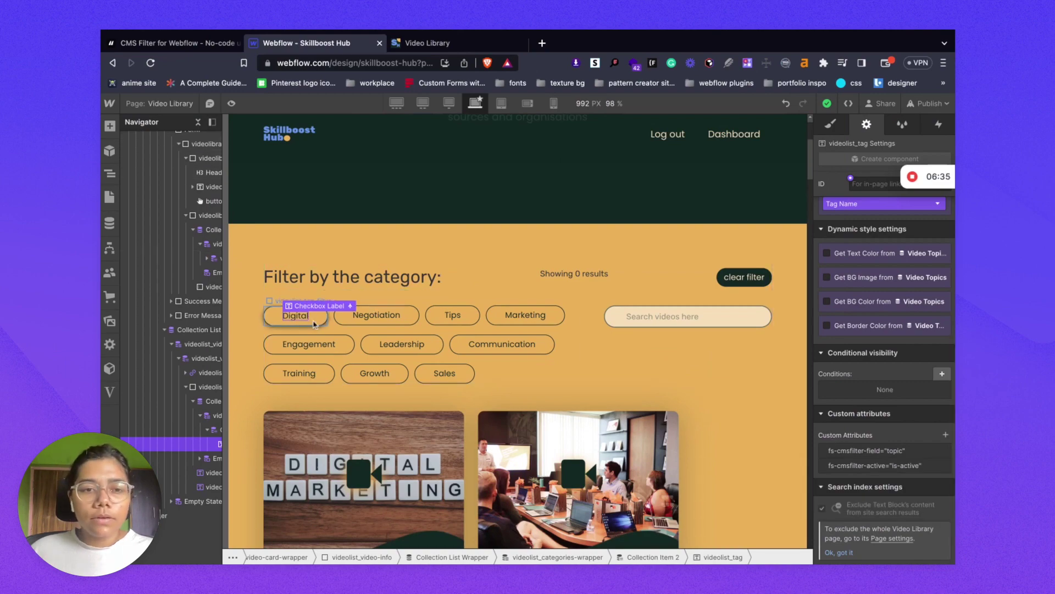
{"action": "scroll", "coordinate": [333, 497], "scroll_direction": "down", "scroll_amount": 5}
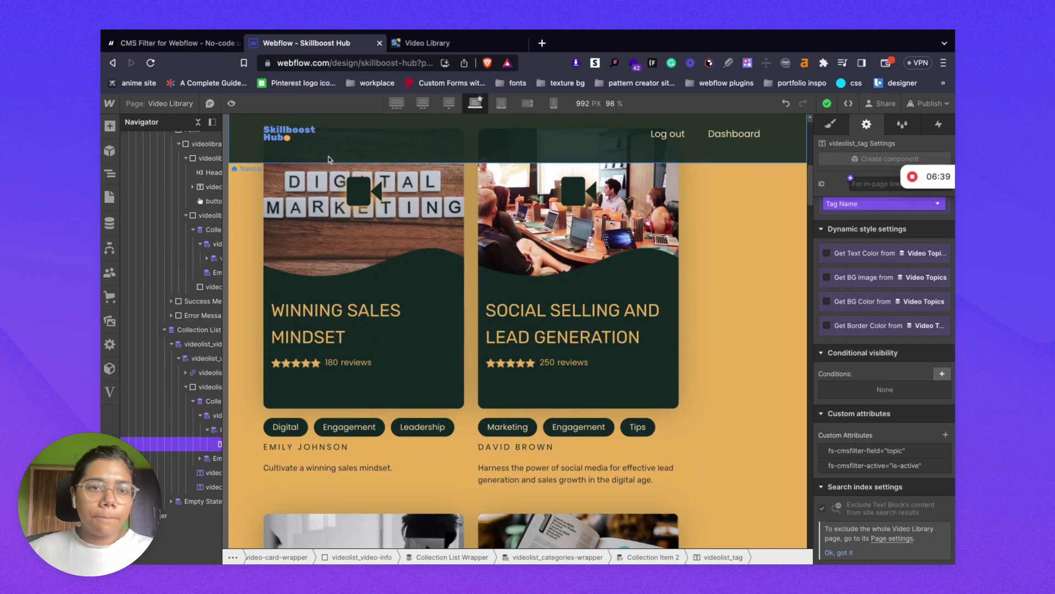
Switch to Finsweet's documentation, collapse the FIELD IDENTIFIER entry, and return to Webflow.
{"action": "left_click", "coordinate": [181, 42]}
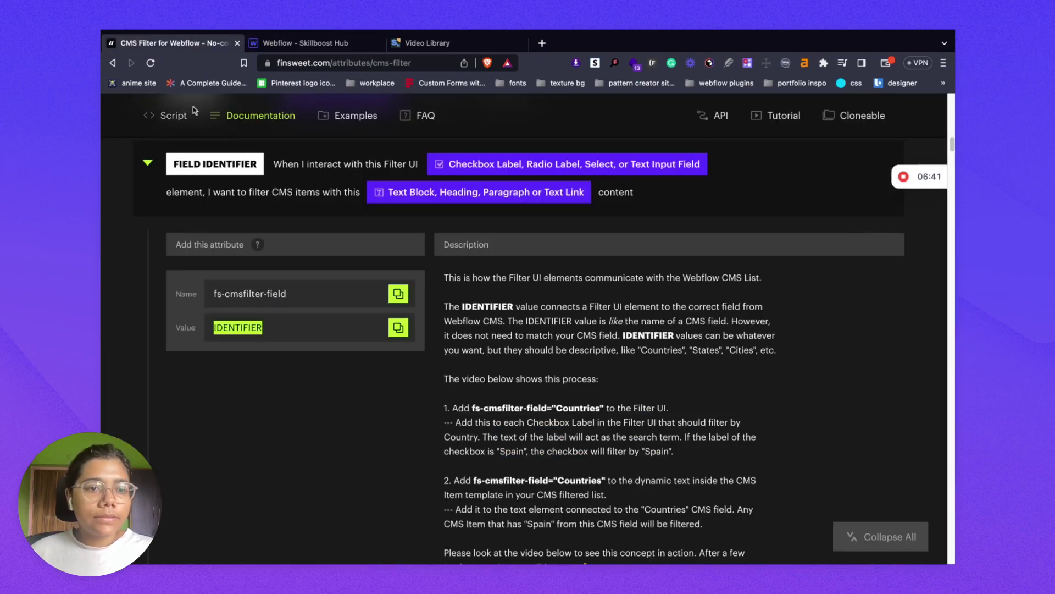
{"action": "left_click", "coordinate": [146, 165]}
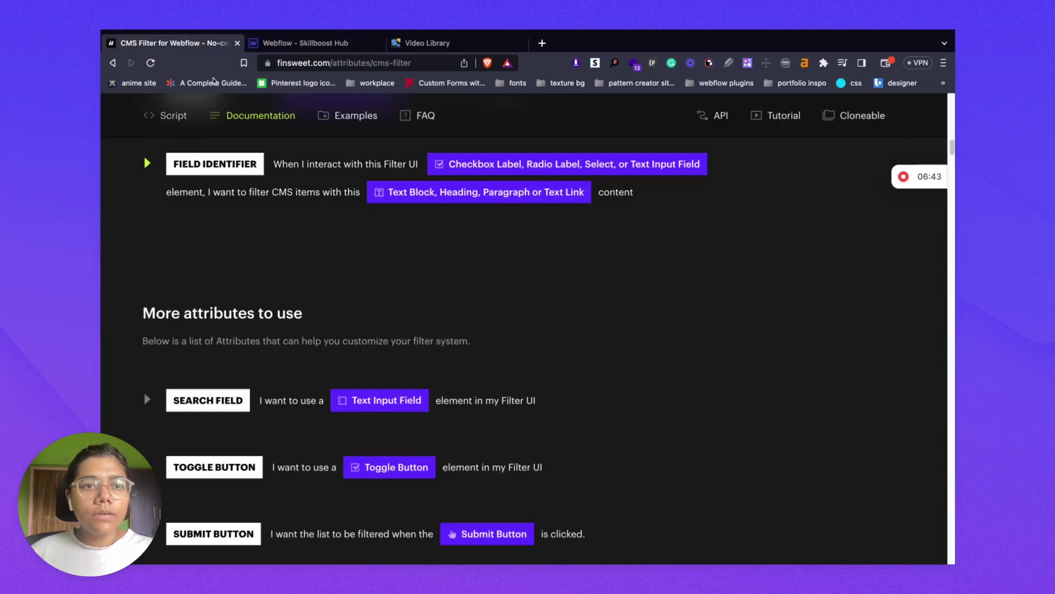
{"action": "left_click", "coordinate": [333, 44]}
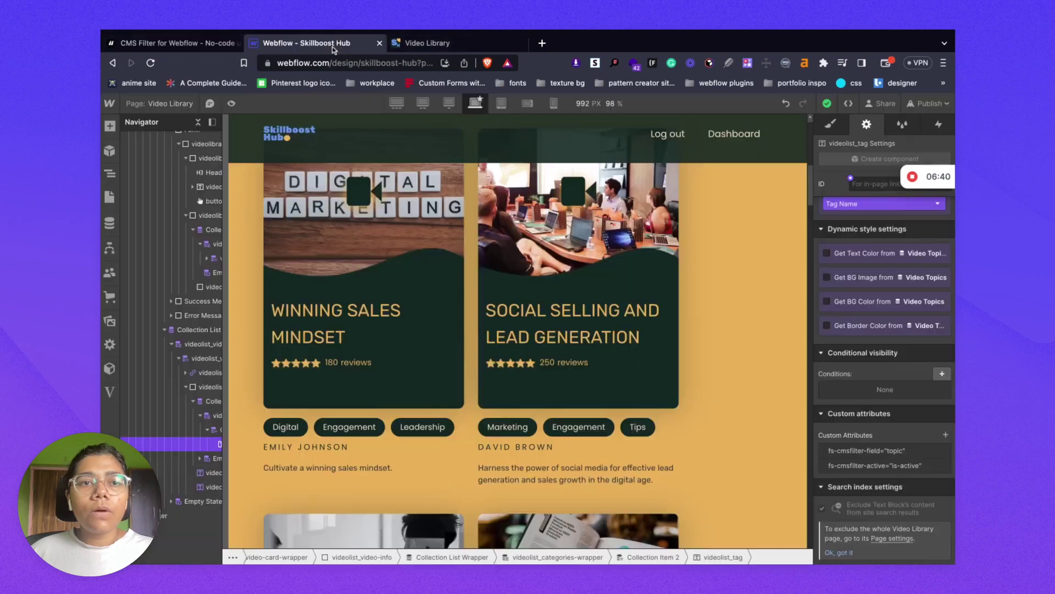
Switch to the live Video Library page, filter by Digital, Negotiation, Tips and Marketing, and examine the resulting videos' tags.
{"action": "left_click", "coordinate": [412, 43]}
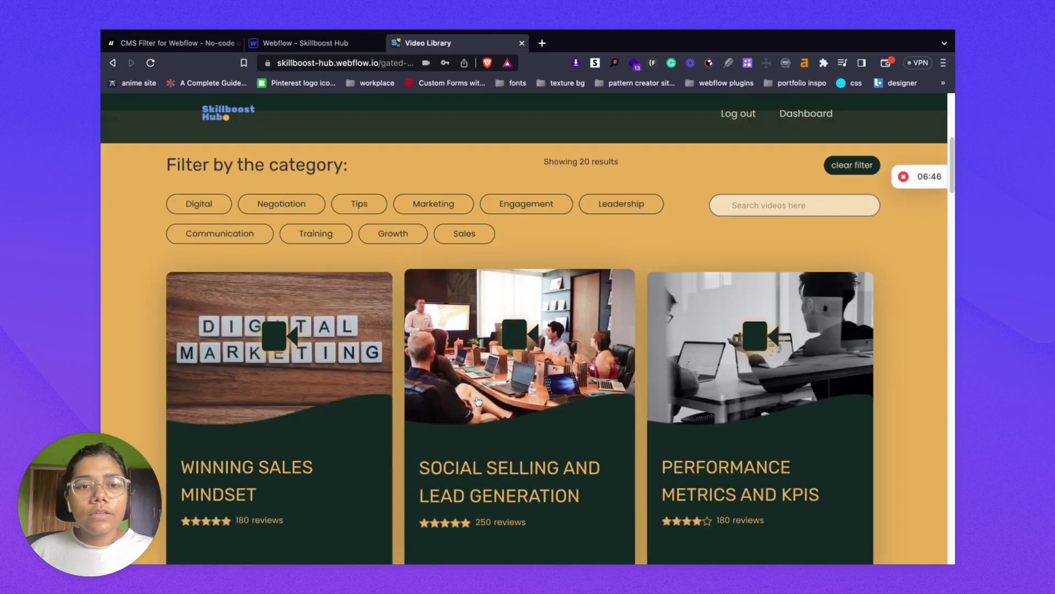
{"action": "left_click", "coordinate": [197, 205]}
{"action": "left_click", "coordinate": [278, 204]}
{"action": "left_click", "coordinate": [360, 205]}
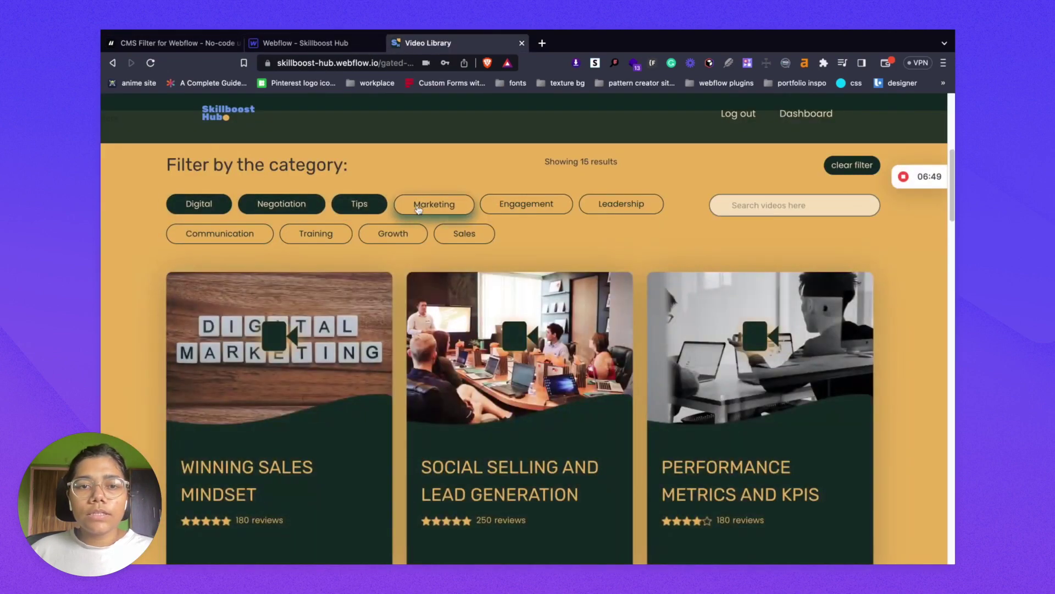
{"action": "left_click", "coordinate": [432, 204]}
{"action": "scroll", "coordinate": [476, 329], "scroll_direction": "down", "scroll_amount": 3}
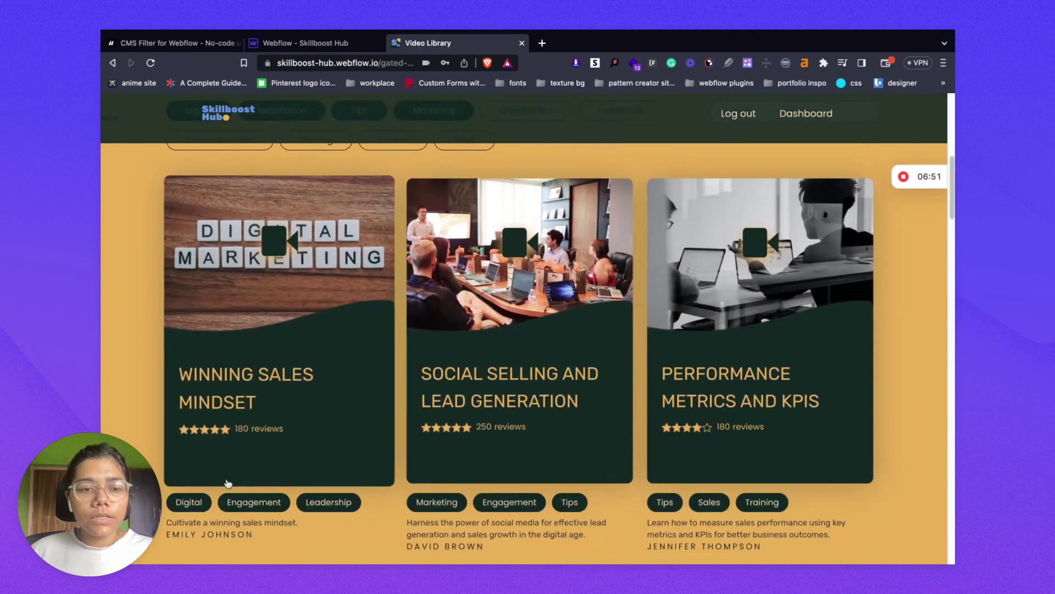
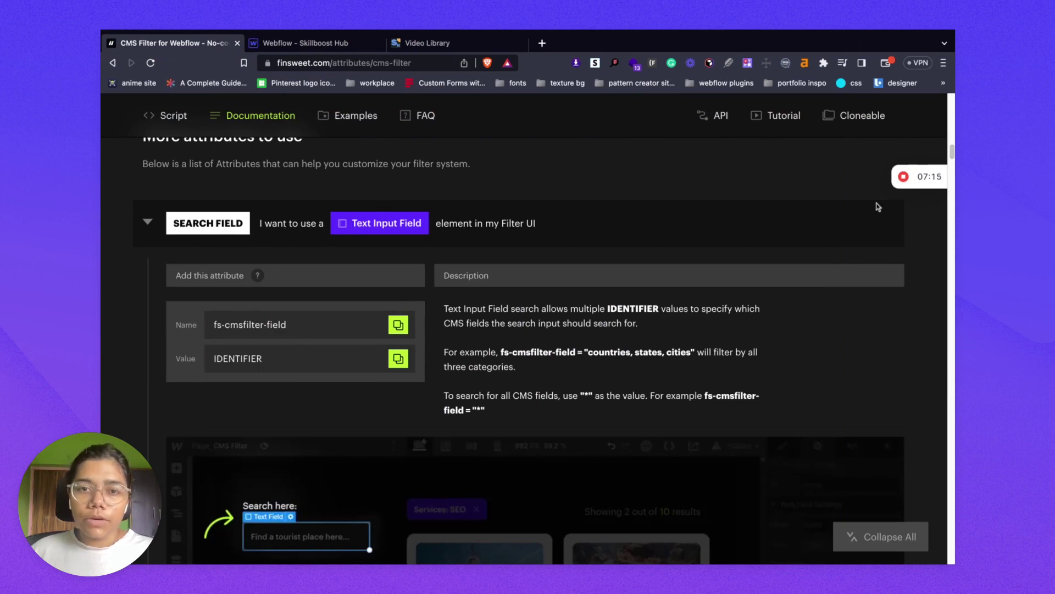
Switch to Webflow and inspect the videolibrary_category-search text field and its place in the form structure.
{"action": "left_click", "coordinate": [341, 44]}
{"action": "left_click", "coordinate": [630, 342]}
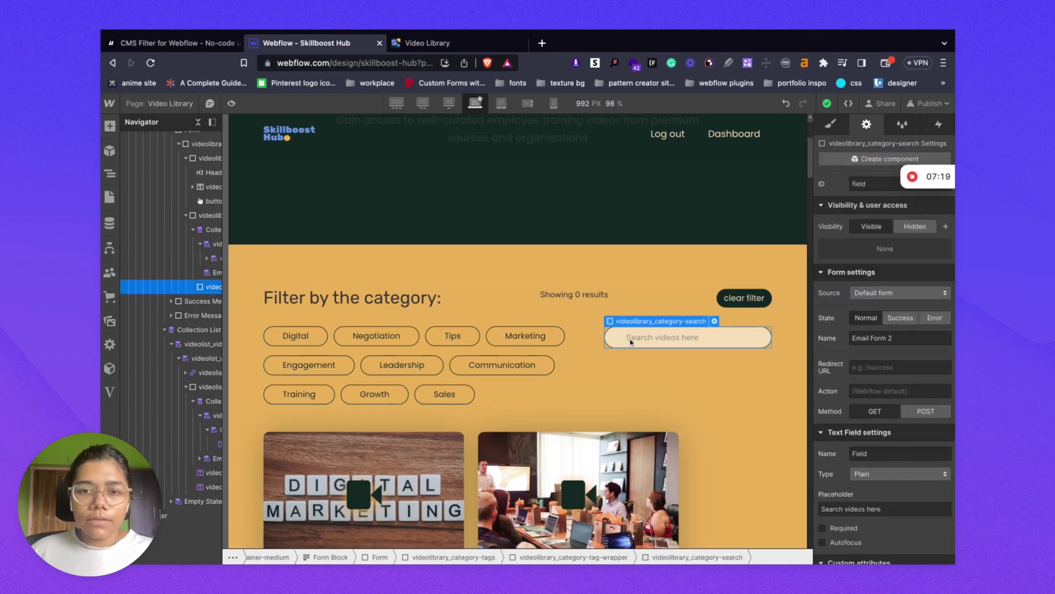
{"action": "scroll", "coordinate": [169, 187], "scroll_direction": "up", "scroll_amount": 3}
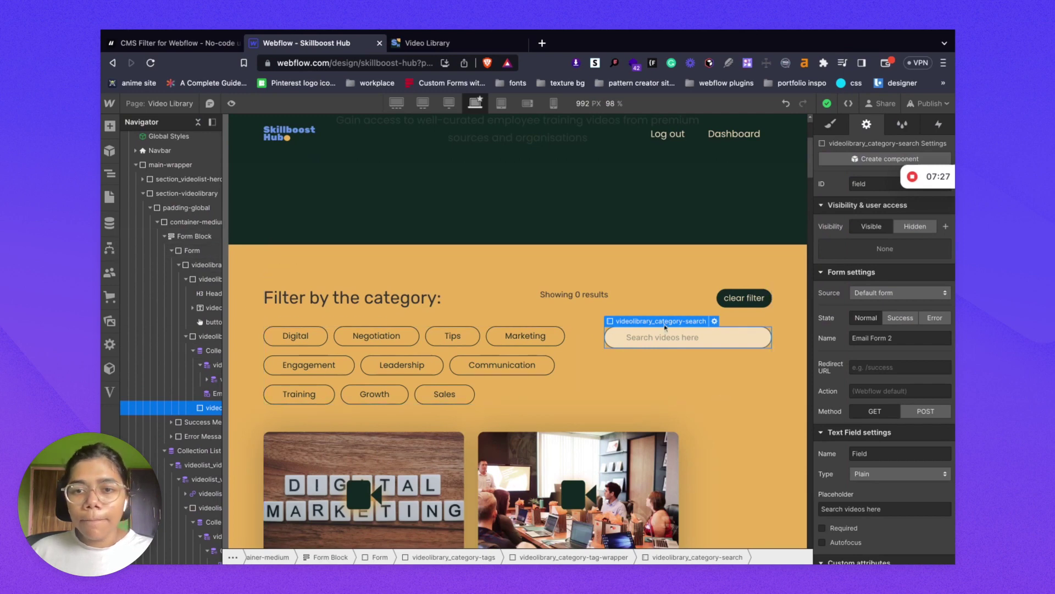
Switch to Finsweet's documentation and read the SEARCH FIELD entry's attribute name, value, multiple-identifier example and illustration.
{"action": "left_click", "coordinate": [141, 44]}
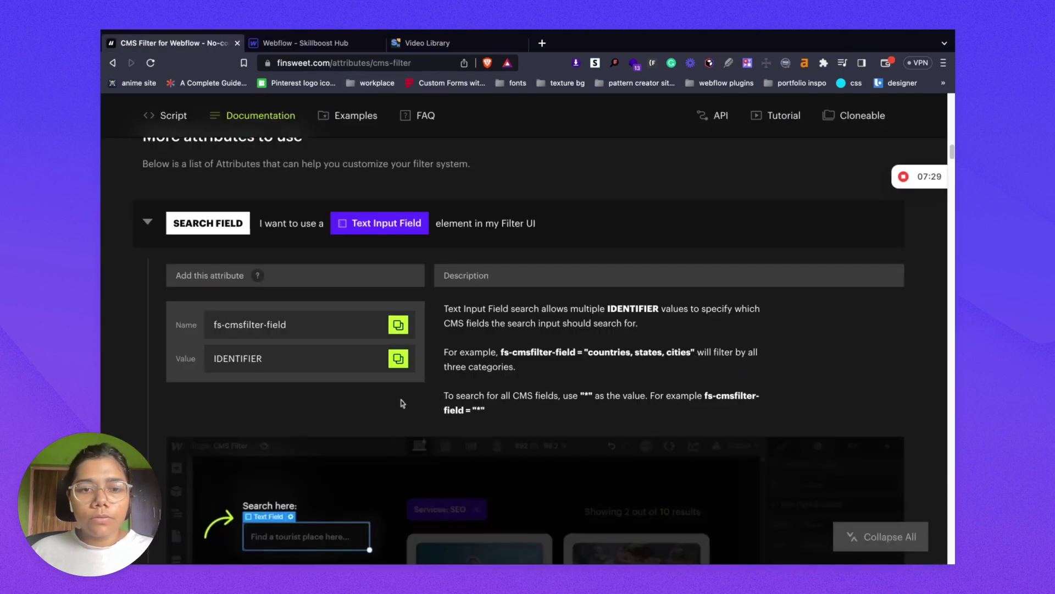
{"action": "triple_click", "coordinate": [307, 329]}
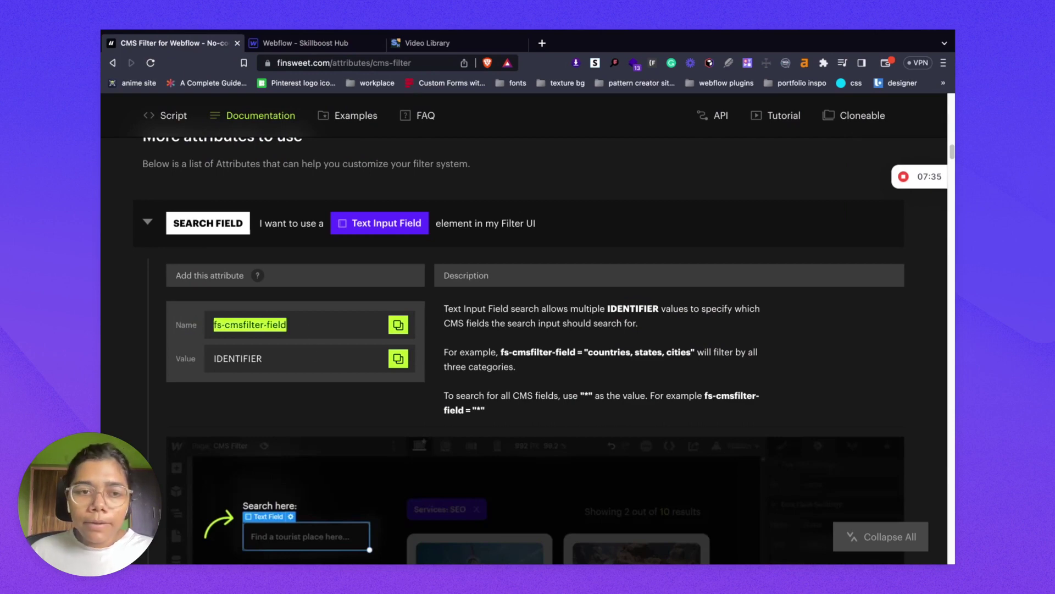
{"action": "triple_click", "coordinate": [306, 365]}
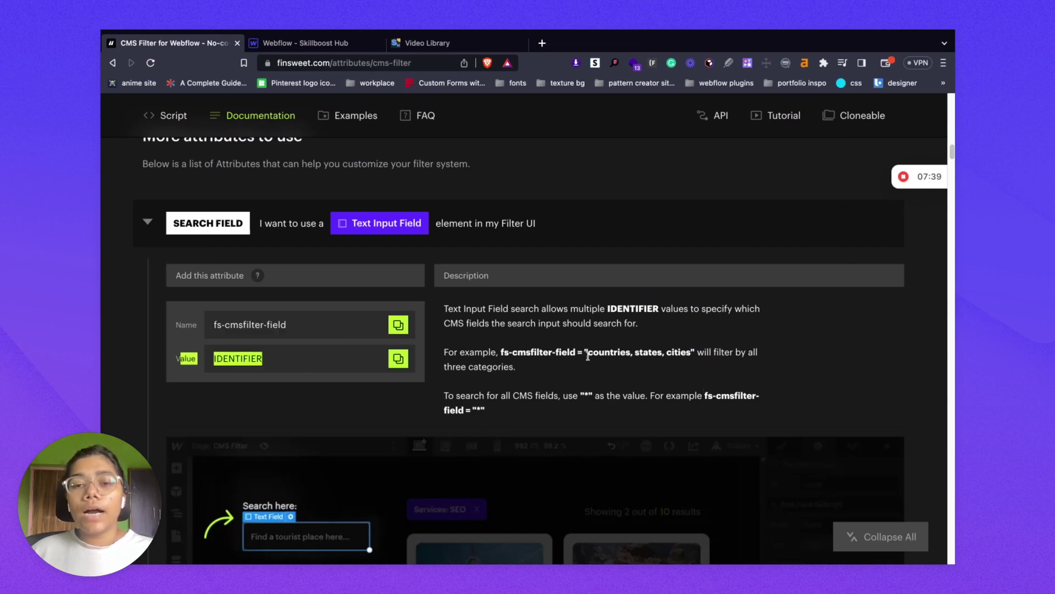
{"action": "left_click_drag", "start_coordinate": [589, 352], "coordinate": [633, 353]}
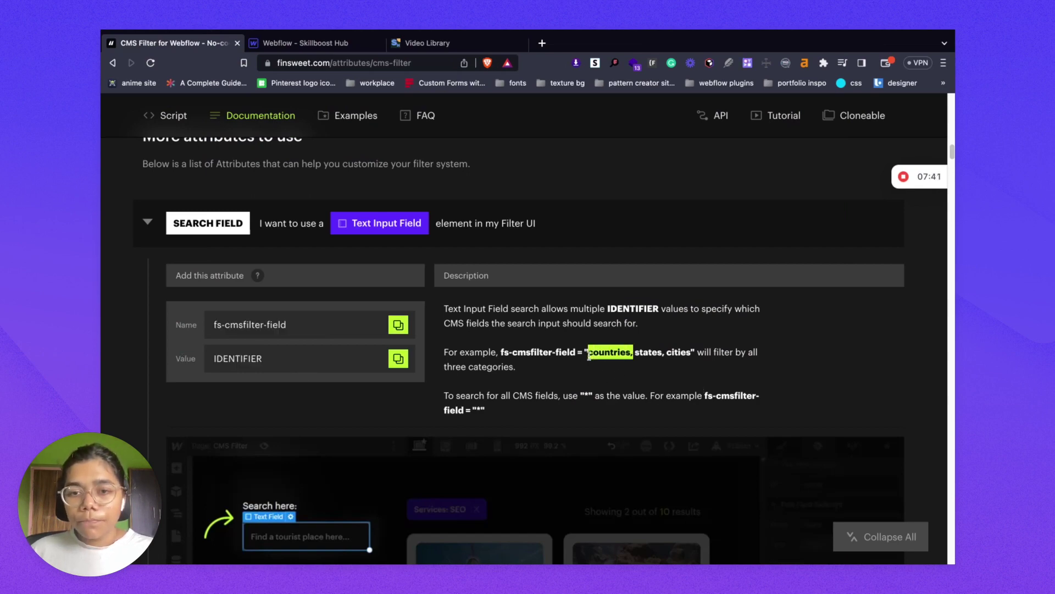
{"action": "scroll", "coordinate": [652, 405], "scroll_direction": "down", "scroll_amount": 4}
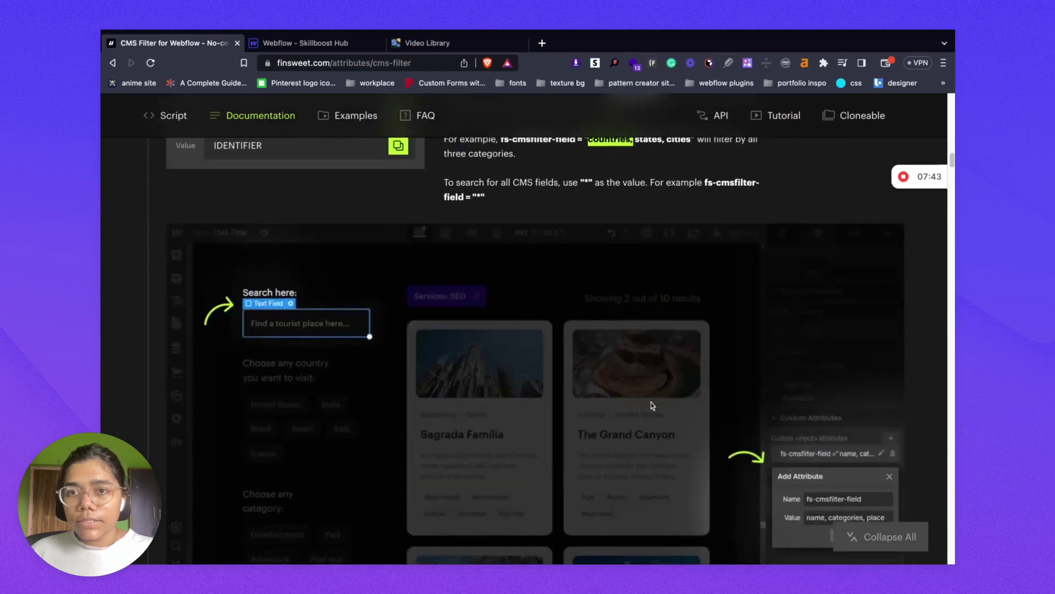
{"action": "scroll", "coordinate": [652, 406], "scroll_direction": "up", "scroll_amount": 2}
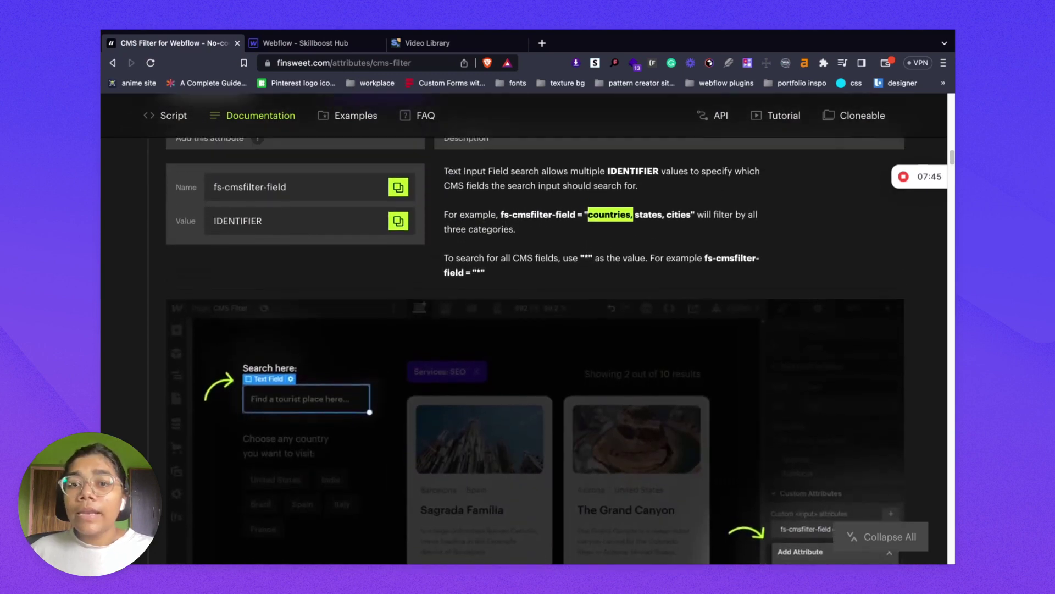
Switch to the live Video Library page, examine the video cards' titles, tags and creators, and return to Finsweet's SEARCH FIELD documentation.
{"action": "scroll", "coordinate": [653, 405], "scroll_direction": "up", "scroll_amount": 2}
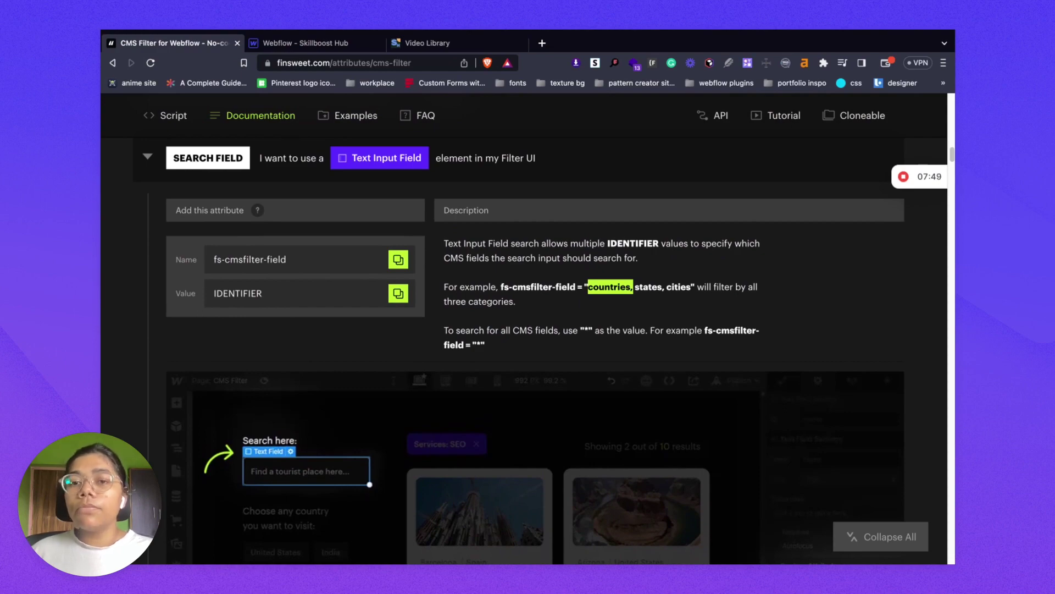
{"action": "left_click", "coordinate": [429, 43]}
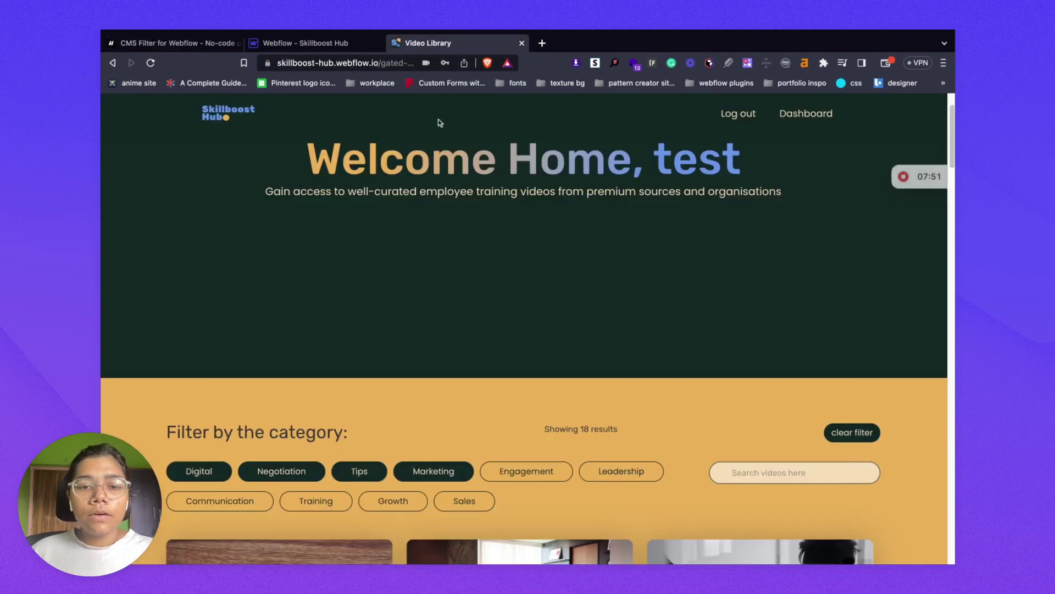
{"action": "scroll", "coordinate": [468, 467], "scroll_direction": "down", "scroll_amount": 3}
{"action": "scroll", "coordinate": [467, 468], "scroll_direction": "down", "scroll_amount": 3}
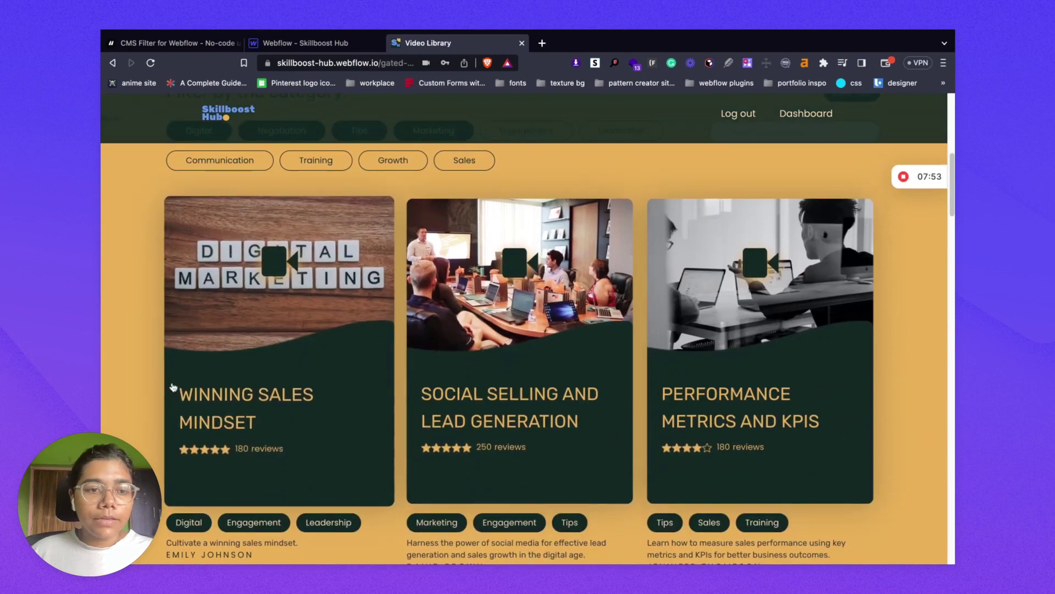
{"action": "scroll", "coordinate": [223, 477], "scroll_direction": "down", "scroll_amount": 1}
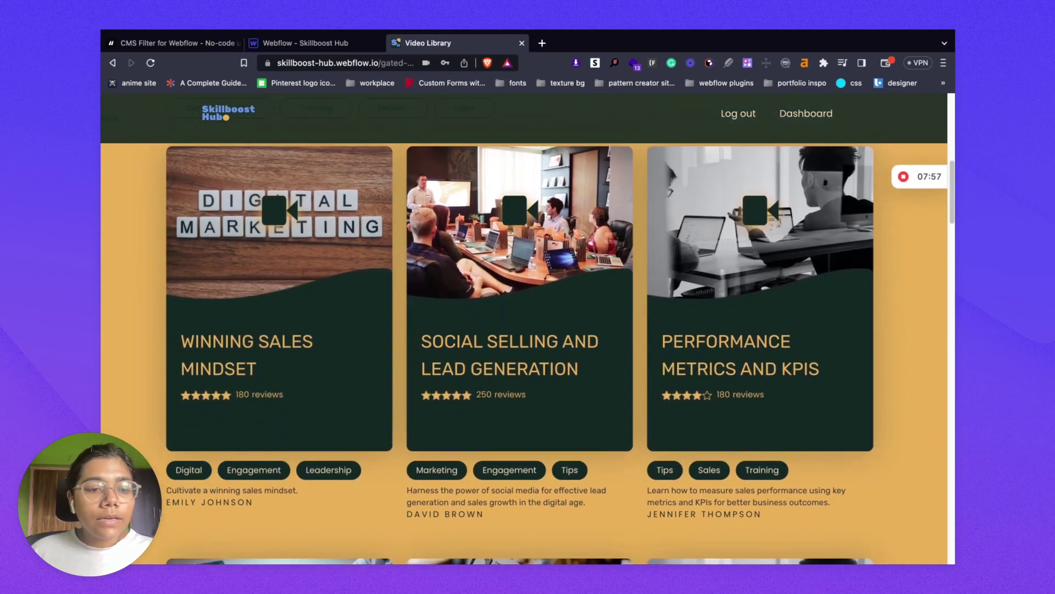
{"action": "left_click", "coordinate": [176, 43]}
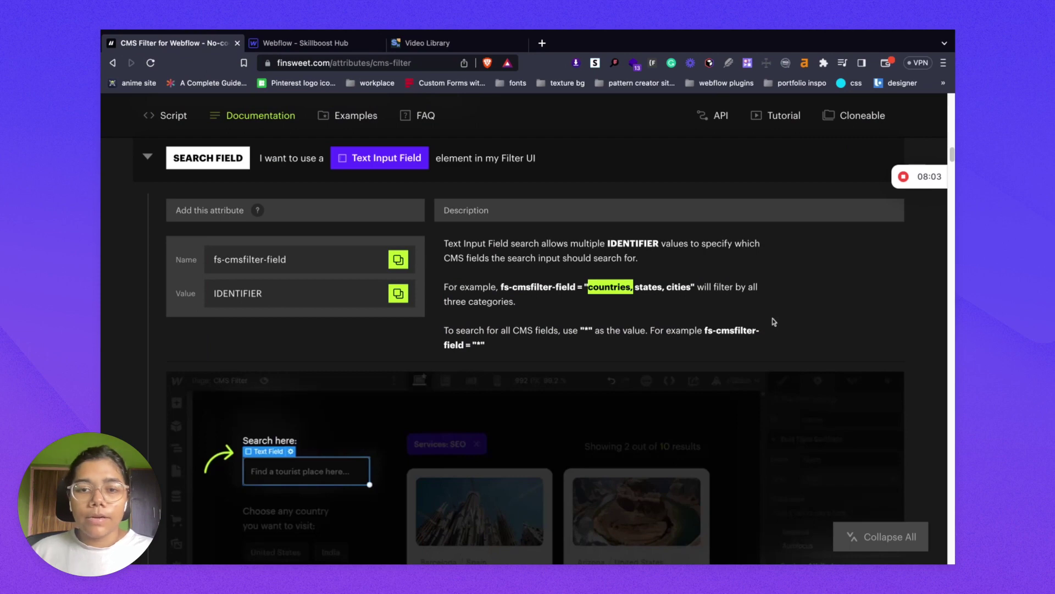
Switch to Webflow and inspect the name and value of the custom attribute on the videolibrary_category-search text field.
{"action": "left_click", "coordinate": [306, 43]}
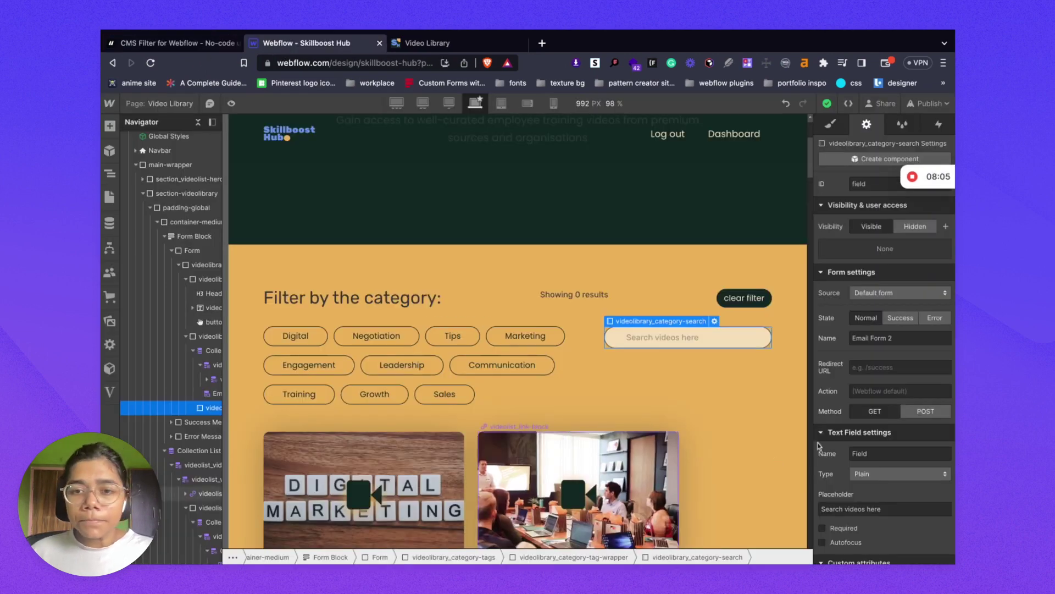
{"action": "scroll", "coordinate": [902, 413], "scroll_direction": "down", "scroll_amount": 5}
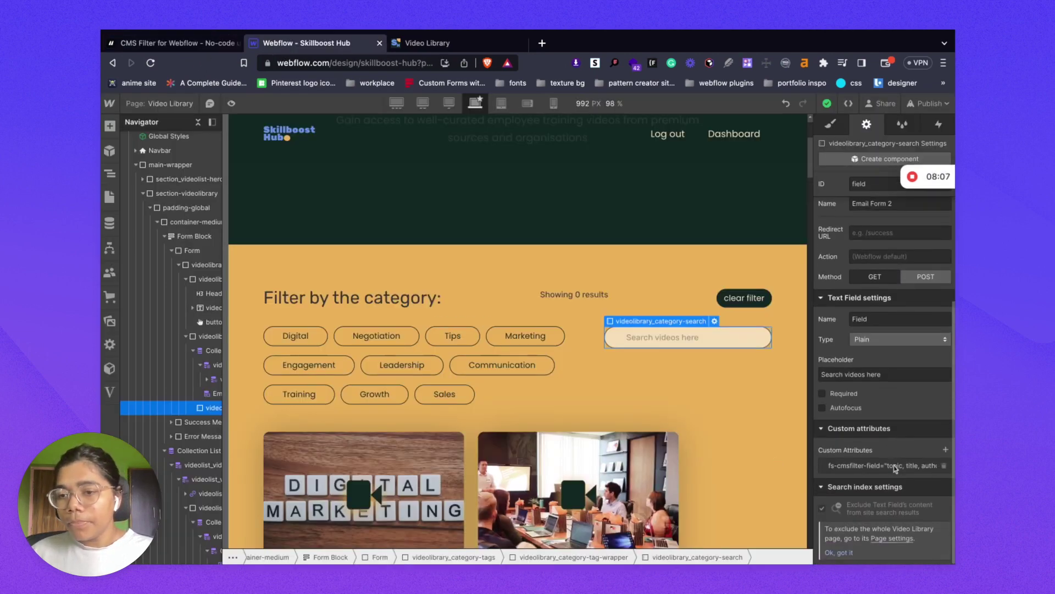
{"action": "left_click", "coordinate": [893, 466]}
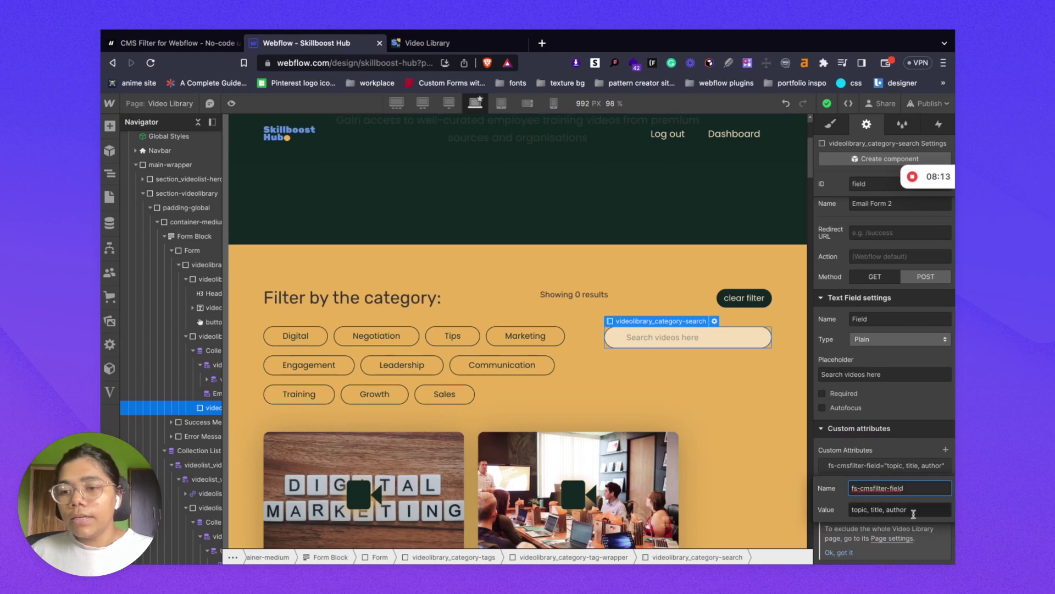
{"action": "left_click", "coordinate": [884, 456]}
{"action": "scroll", "coordinate": [417, 419], "scroll_direction": "down", "scroll_amount": 5}
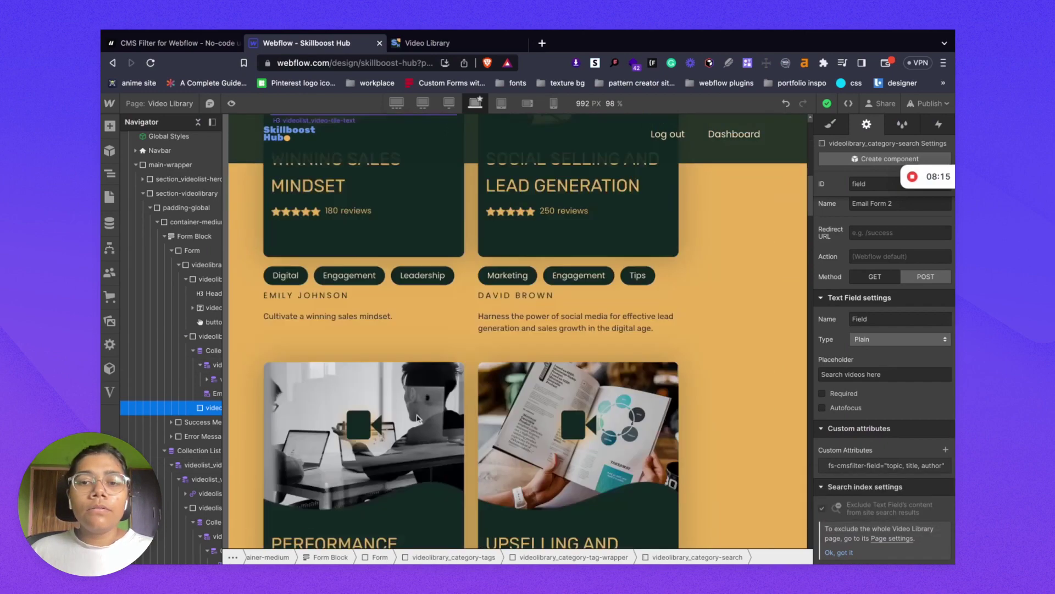
{"action": "scroll", "coordinate": [417, 419], "scroll_direction": "up", "scroll_amount": 5}
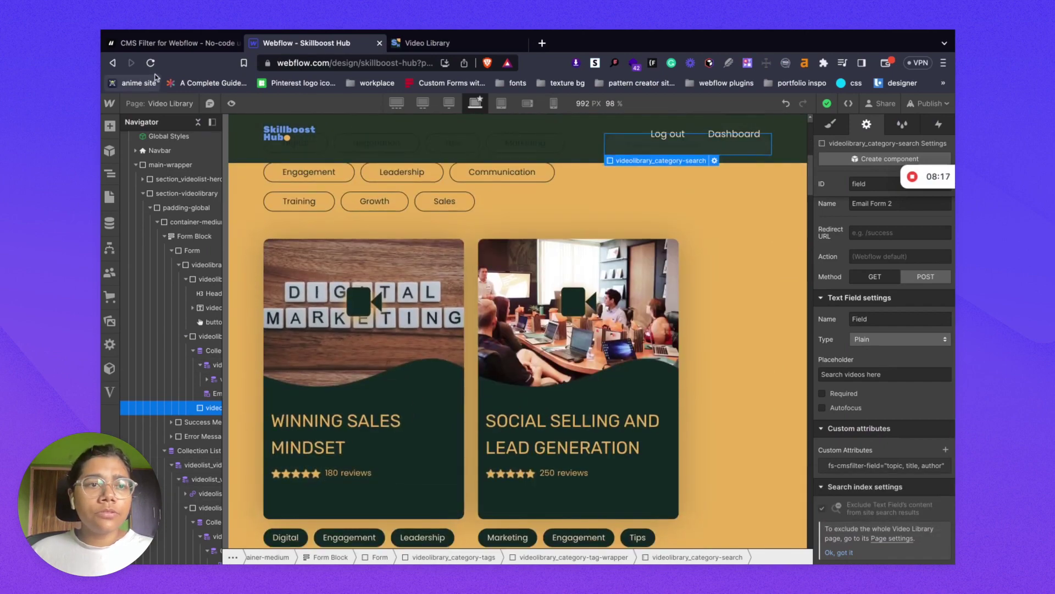
Glance at Finsweet's SEARCH FIELD documentation, return to Webflow, and inspect the custom attribute on the first video card's title heading.
{"action": "left_click", "coordinate": [157, 45]}
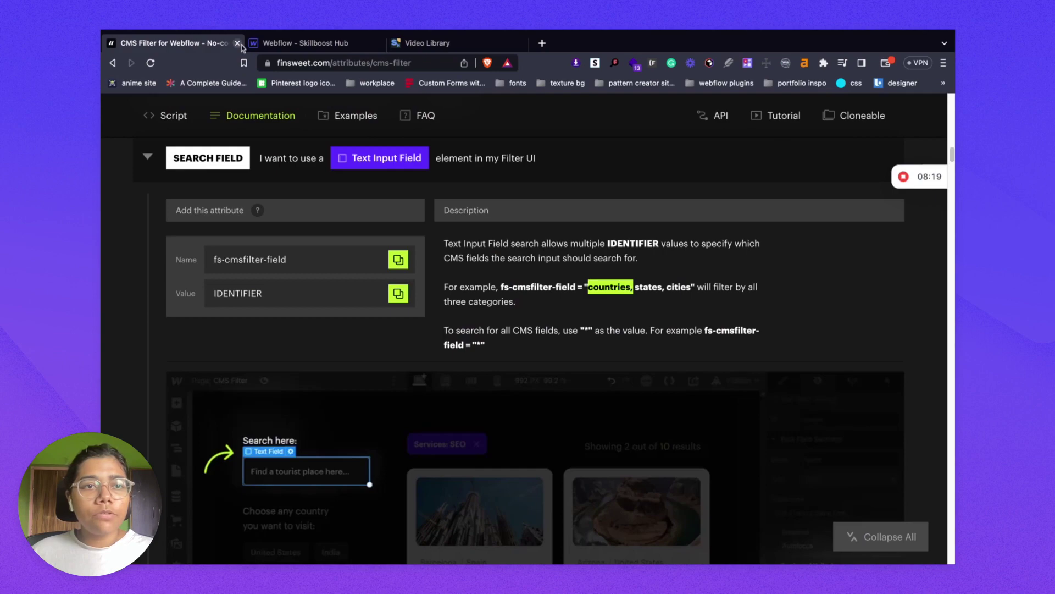
{"action": "left_click", "coordinate": [305, 43]}
{"action": "scroll", "coordinate": [440, 336], "scroll_direction": "down", "scroll_amount": 1}
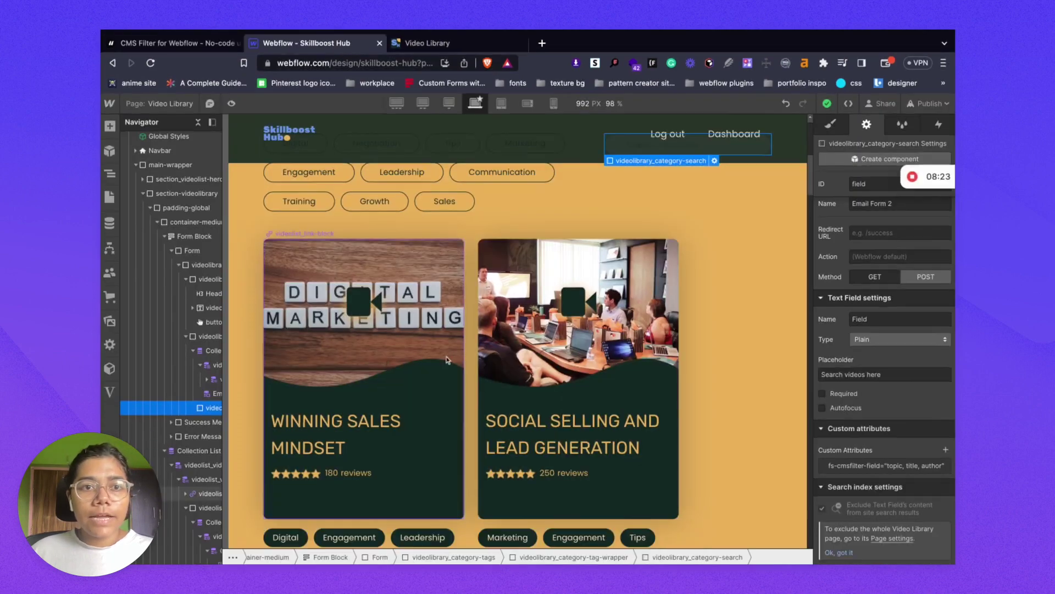
{"action": "scroll", "coordinate": [440, 337], "scroll_direction": "down", "scroll_amount": 8}
{"action": "scroll", "coordinate": [330, 231], "scroll_direction": "up", "scroll_amount": 2}
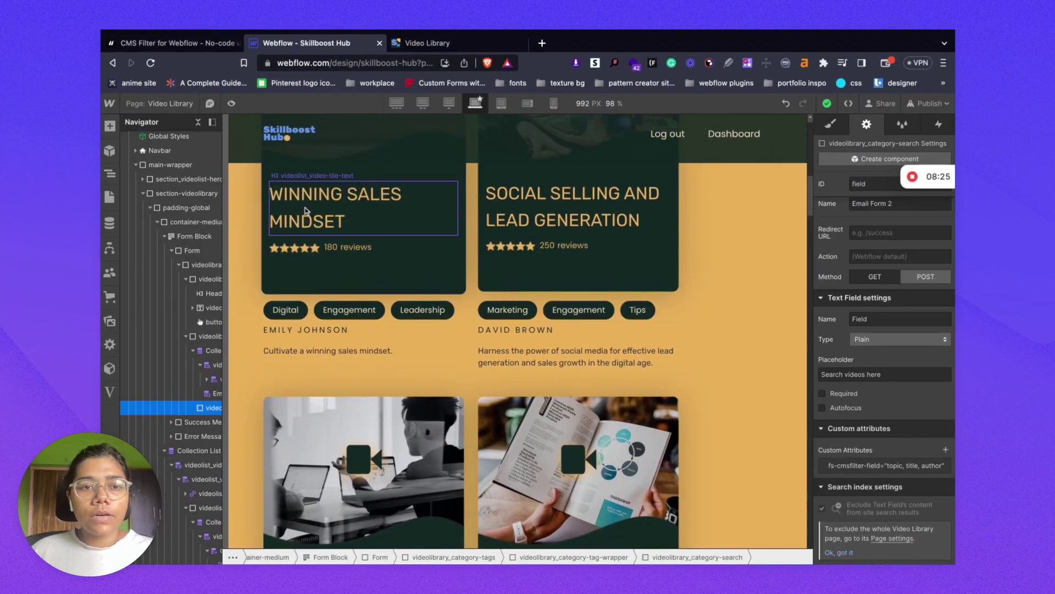
{"action": "left_click", "coordinate": [306, 210]}
{"action": "scroll", "coordinate": [860, 437], "scroll_direction": "down", "scroll_amount": 5}
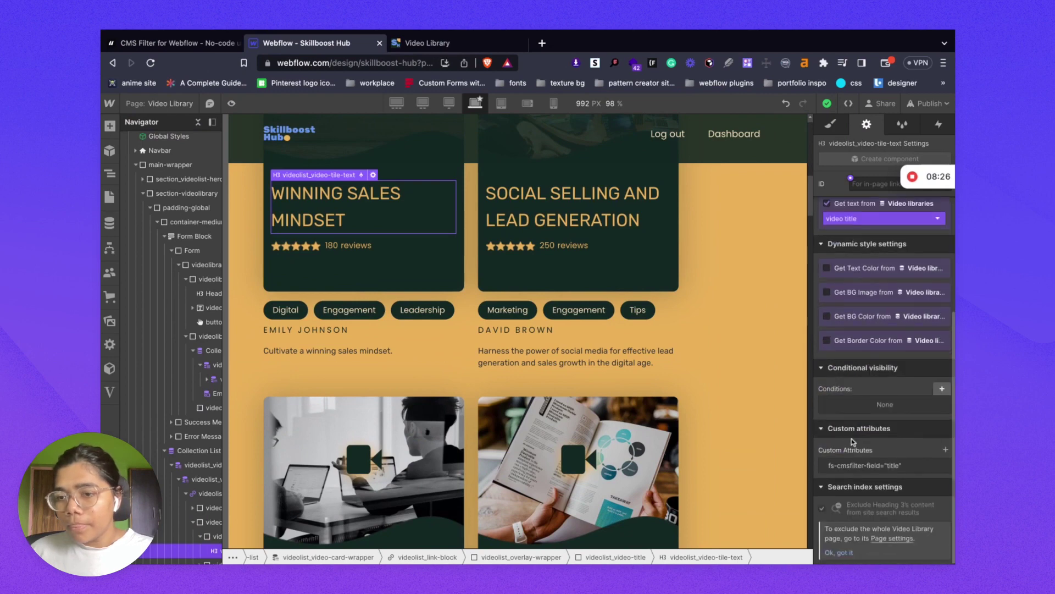
{"action": "left_click", "coordinate": [866, 467]}
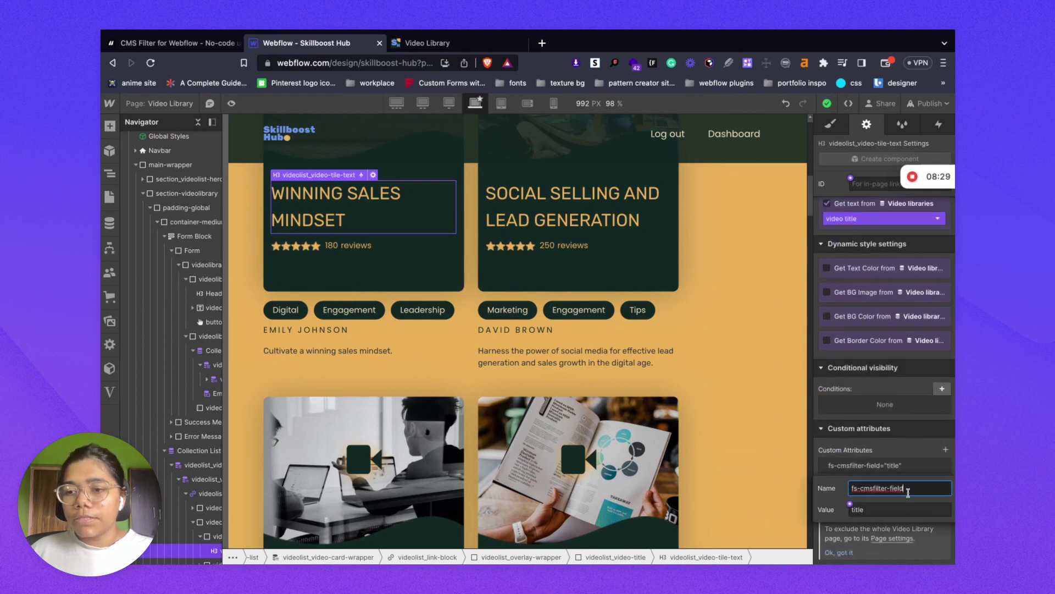
{"action": "left_click", "coordinate": [887, 511]}
{"action": "double_click", "coordinate": [887, 511]}
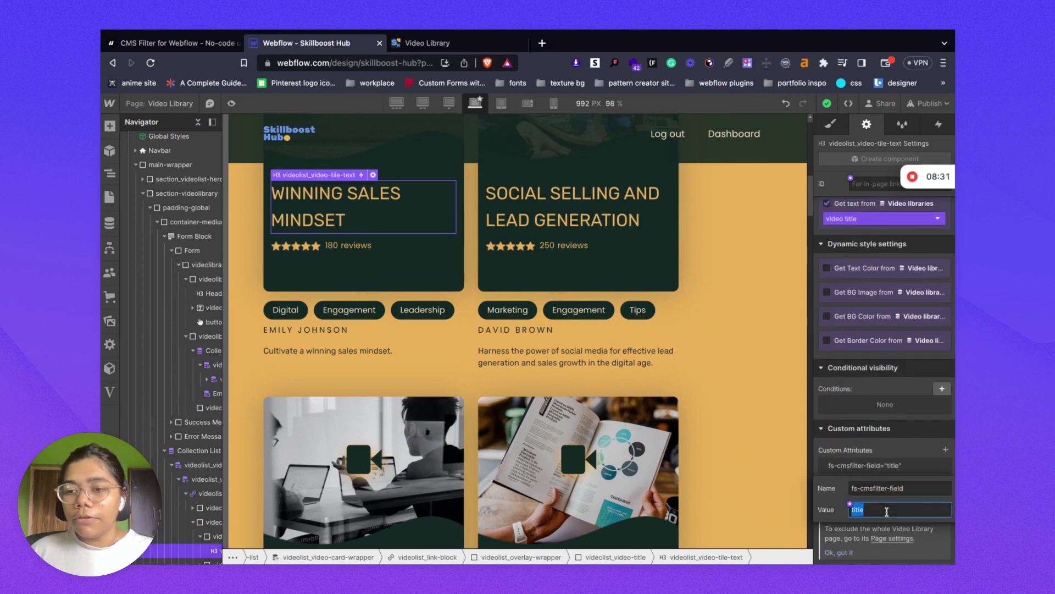
{"action": "left_click", "coordinate": [838, 441]}
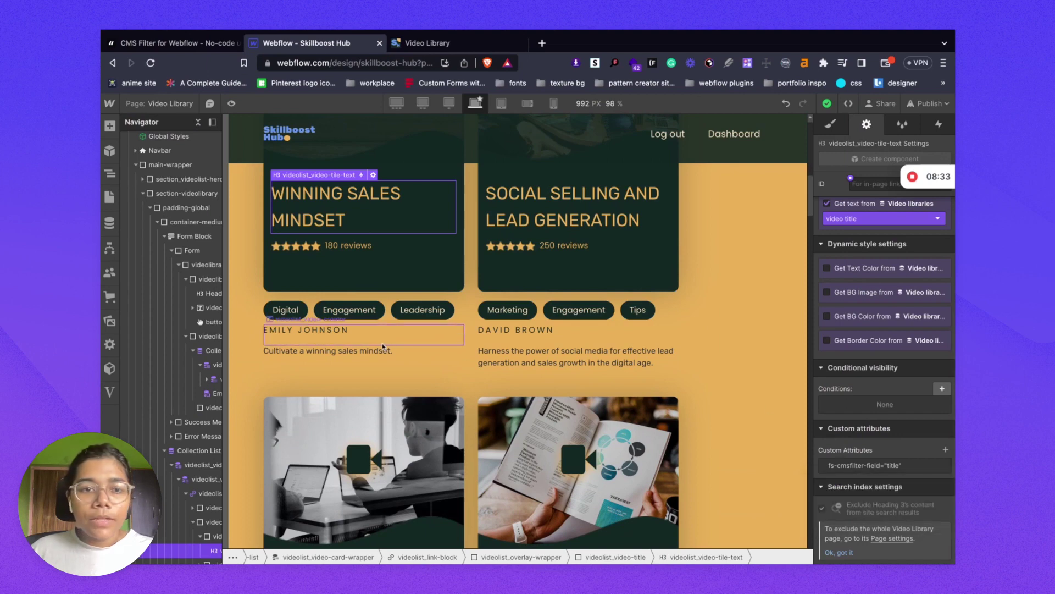
Inspect the fs-cmsfilter-field attributes on the first video card's creator name and its Digital tag.
{"action": "left_click", "coordinate": [325, 337]}
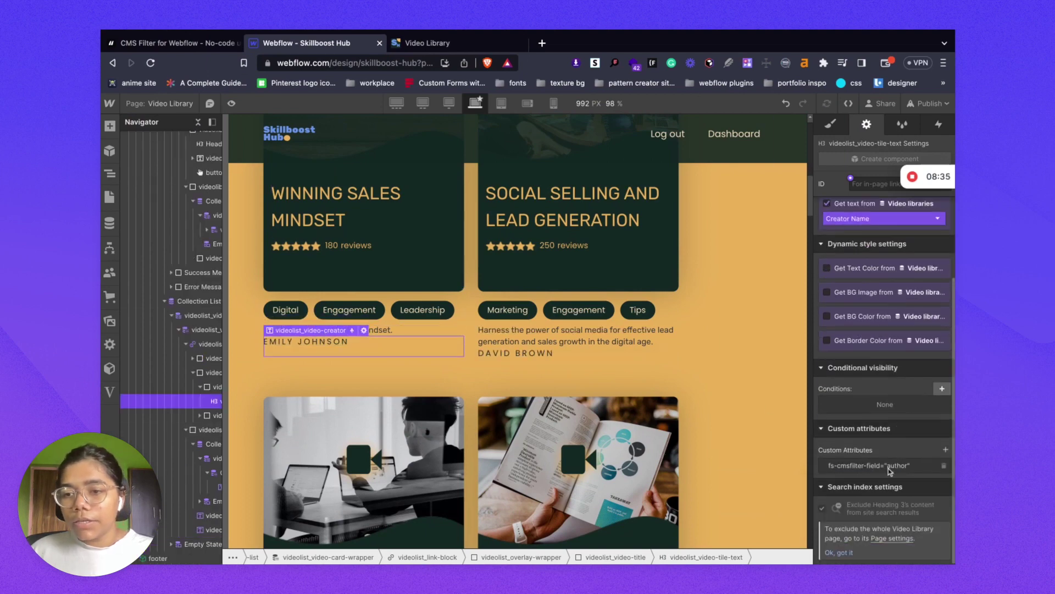
{"action": "left_click", "coordinate": [868, 466]}
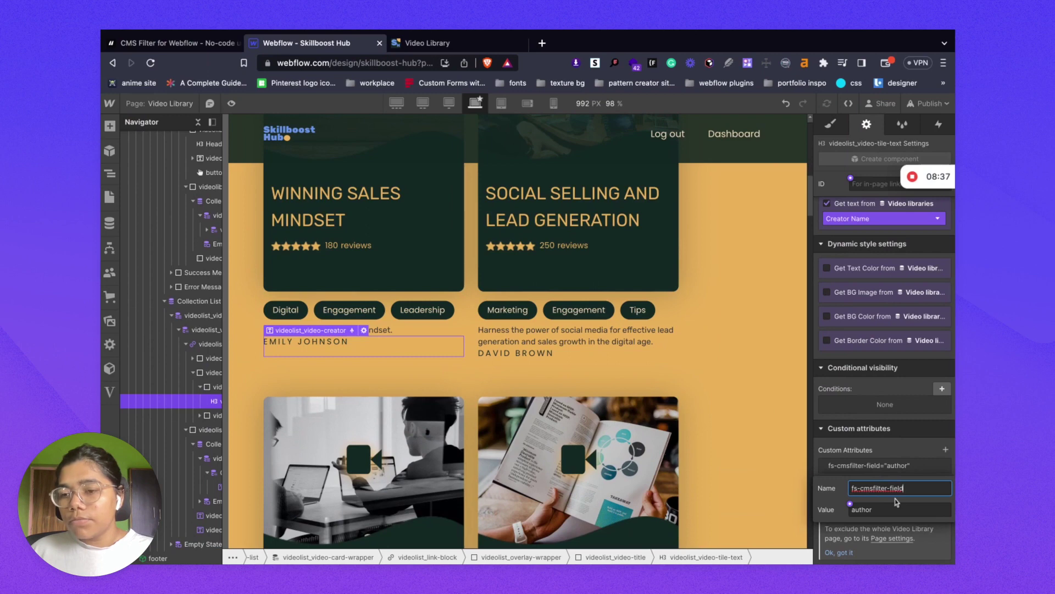
{"action": "double_click", "coordinate": [884, 511]}
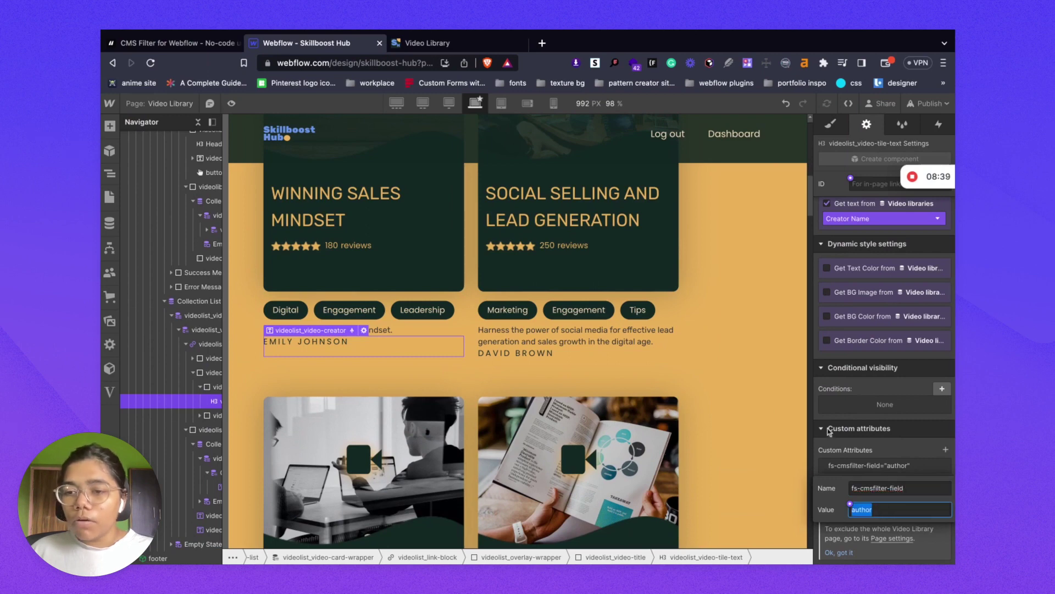
{"action": "left_click", "coordinate": [267, 309]}
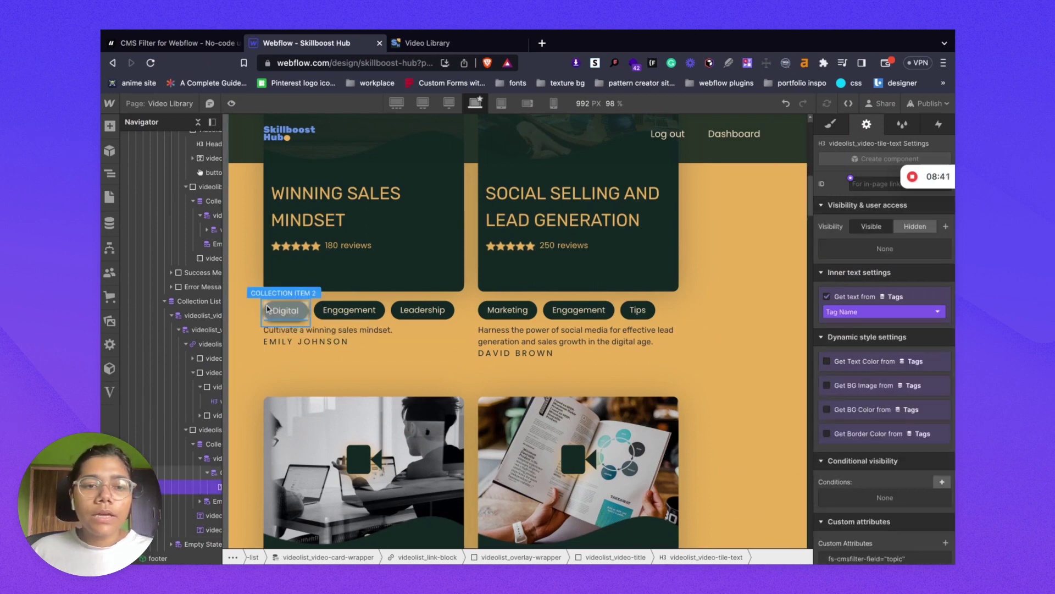
{"action": "scroll", "coordinate": [899, 478], "scroll_direction": "down", "scroll_amount": 1}
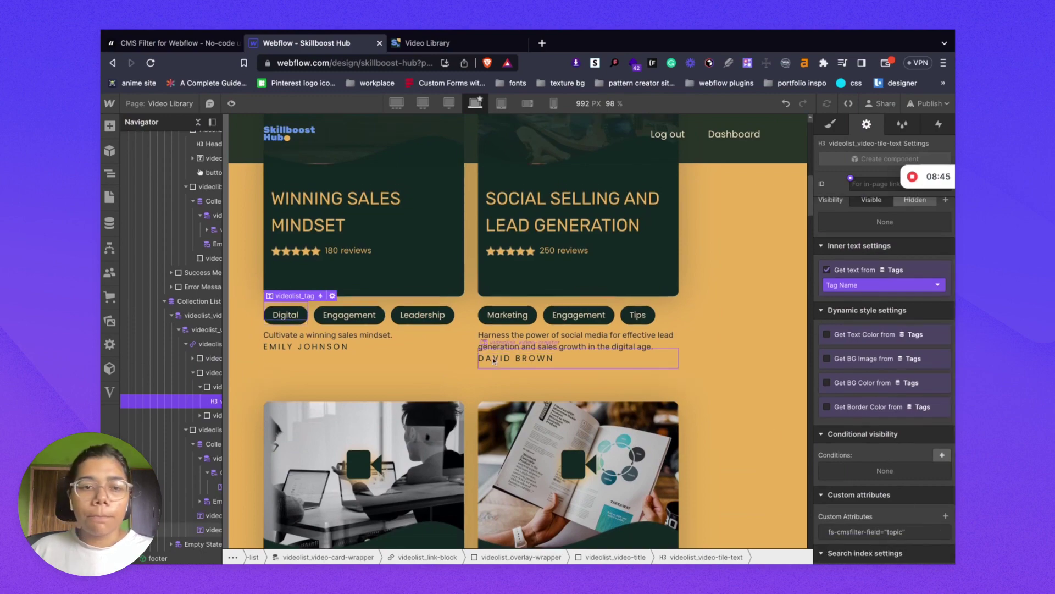
Reselect the videolibrary_category-search text field and review its combined fs-cmsfilter-field identifiers.
{"action": "scroll", "coordinate": [493, 361], "scroll_direction": "up", "scroll_amount": 5}
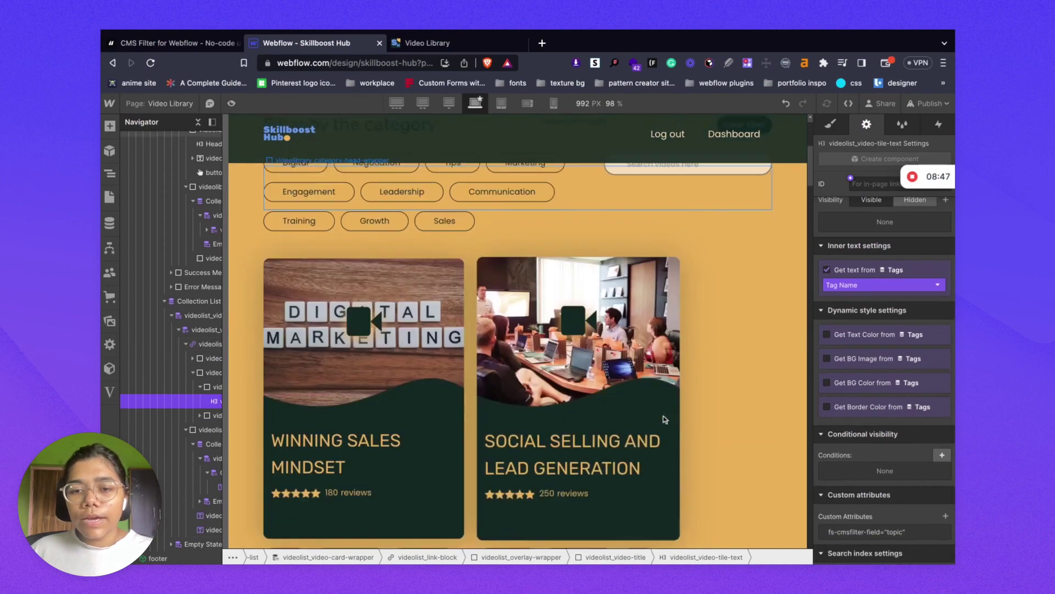
{"action": "scroll", "coordinate": [671, 274], "scroll_direction": "up", "scroll_amount": 3}
{"action": "left_click", "coordinate": [675, 296]}
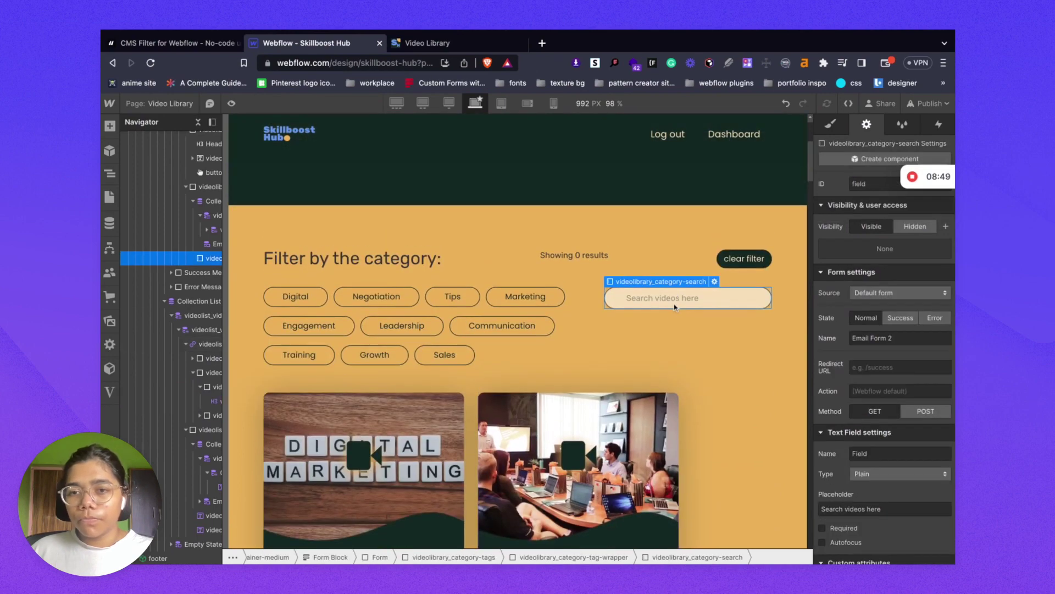
{"action": "scroll", "coordinate": [936, 436], "scroll_direction": "down", "scroll_amount": 2}
{"action": "scroll", "coordinate": [929, 451], "scroll_direction": "down", "scroll_amount": 1}
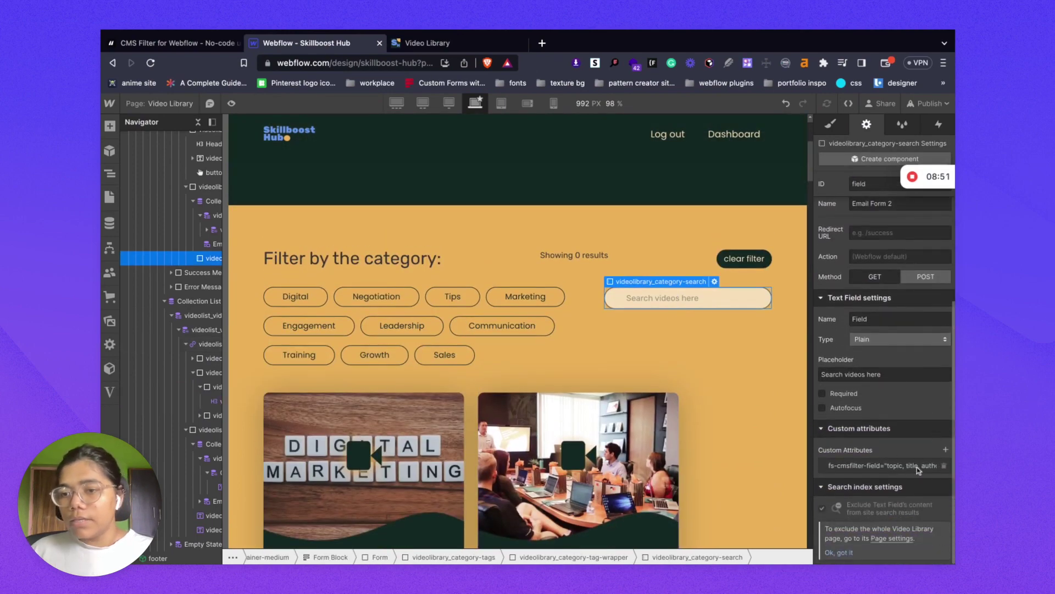
Switch to the live Video Library page, clear the category filters, and search the videos by title for "winn".
{"action": "left_click", "coordinate": [427, 43]}
{"action": "scroll", "coordinate": [657, 318], "scroll_direction": "up", "scroll_amount": 2}
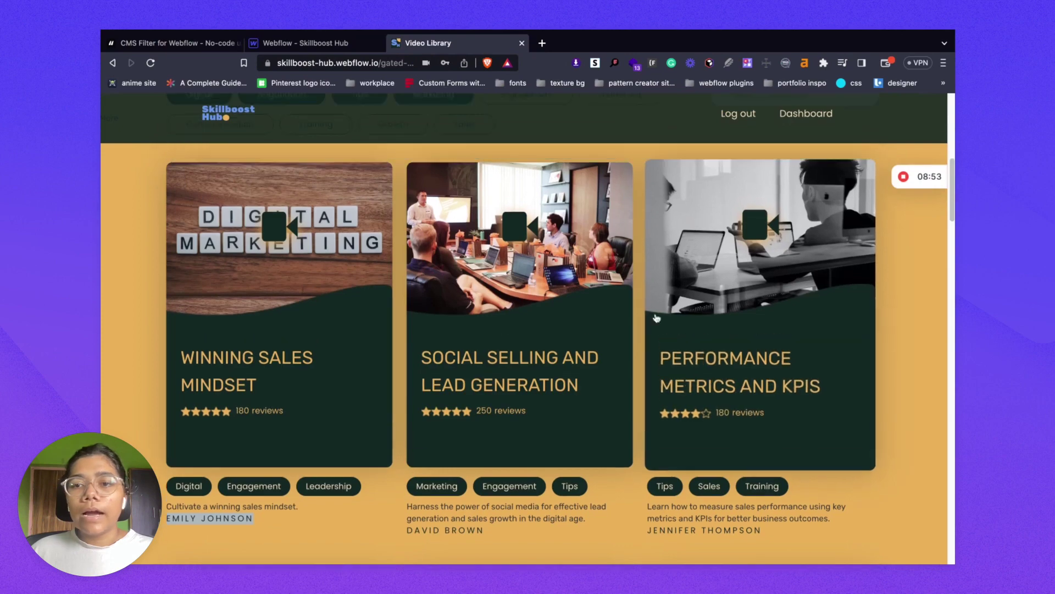
{"action": "scroll", "coordinate": [657, 318], "scroll_direction": "up", "scroll_amount": 3}
{"action": "left_click", "coordinate": [776, 216]}
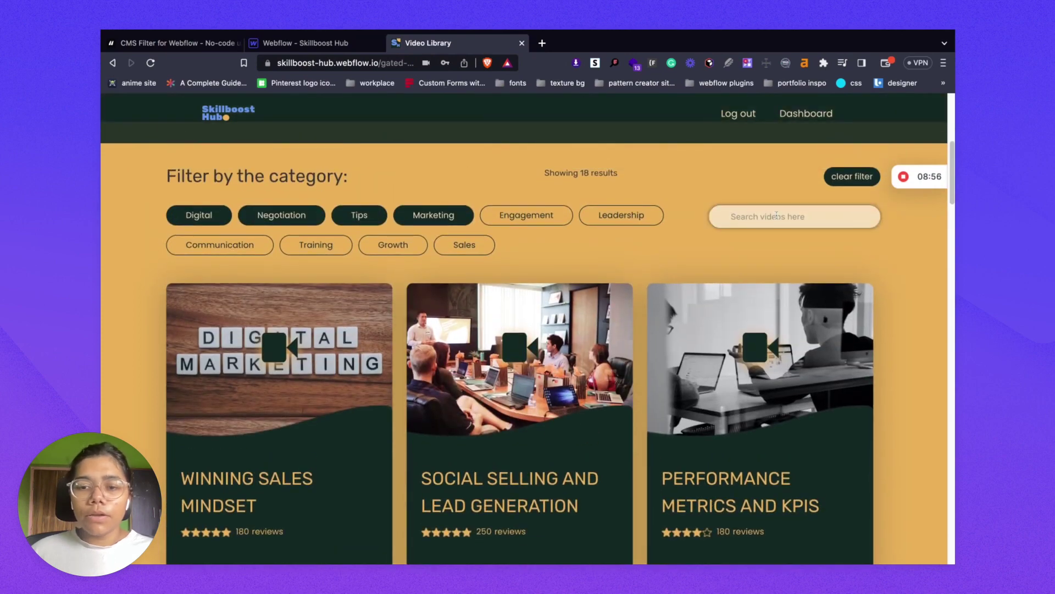
{"action": "left_click", "coordinate": [851, 177]}
{"action": "left_click", "coordinate": [730, 217]}
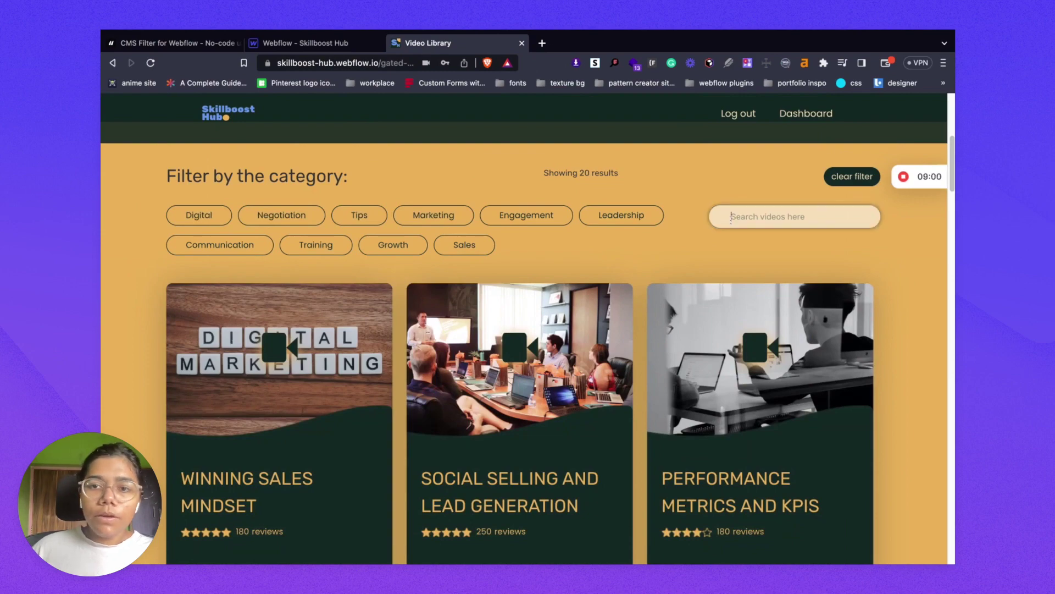
{"action": "type", "text": "winn"}
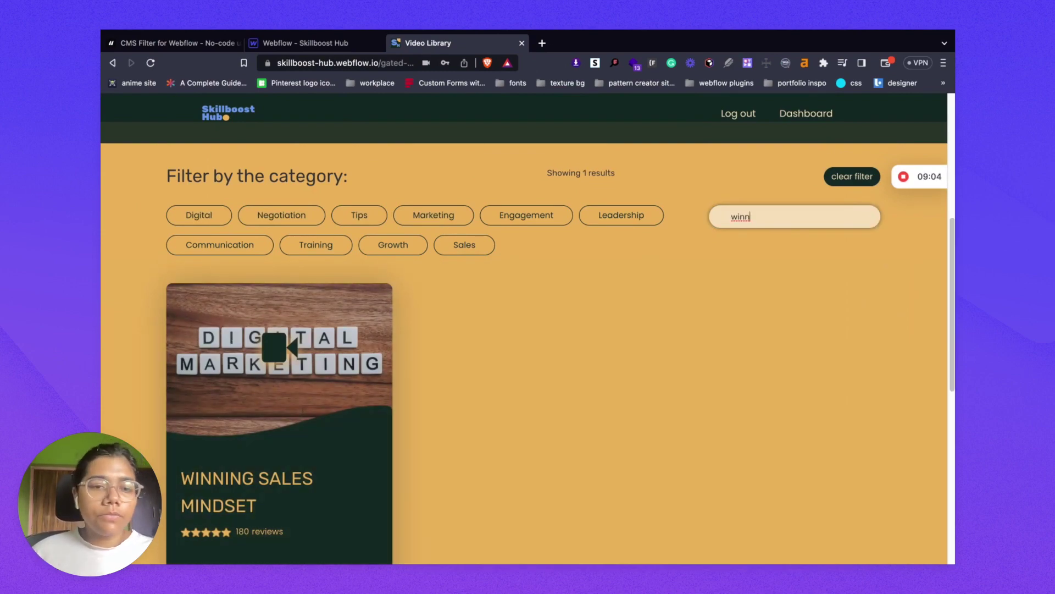
Clear the title search, search the videos by a creator's first name, and check the creators on the matching cards.
{"action": "left_click", "coordinate": [842, 185]}
{"action": "left_click", "coordinate": [778, 222]}
{"action": "type", "text": "emily"}
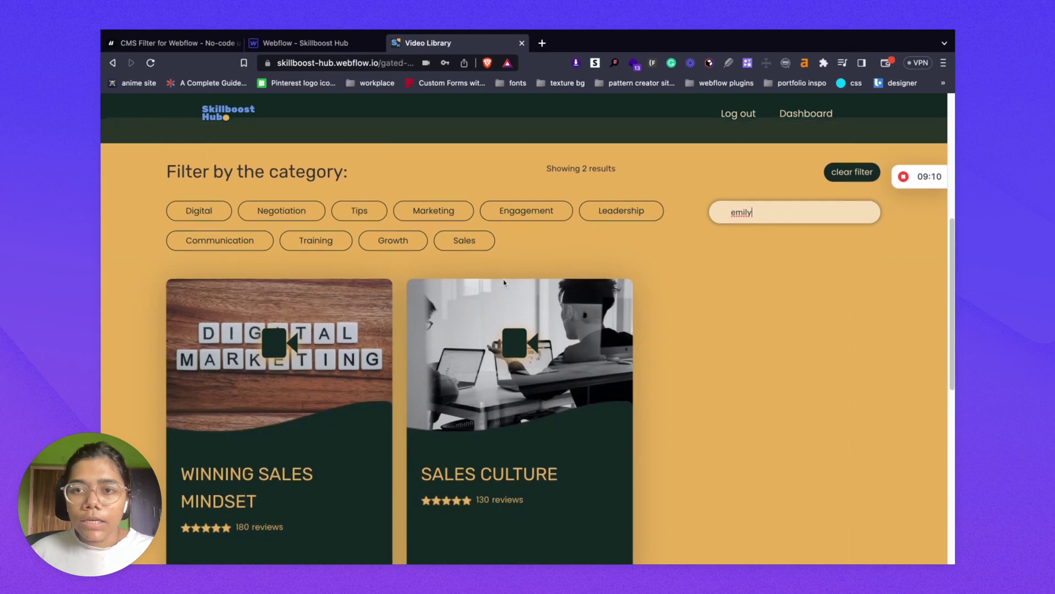
{"action": "scroll", "coordinate": [506, 283], "scroll_direction": "down", "scroll_amount": 3}
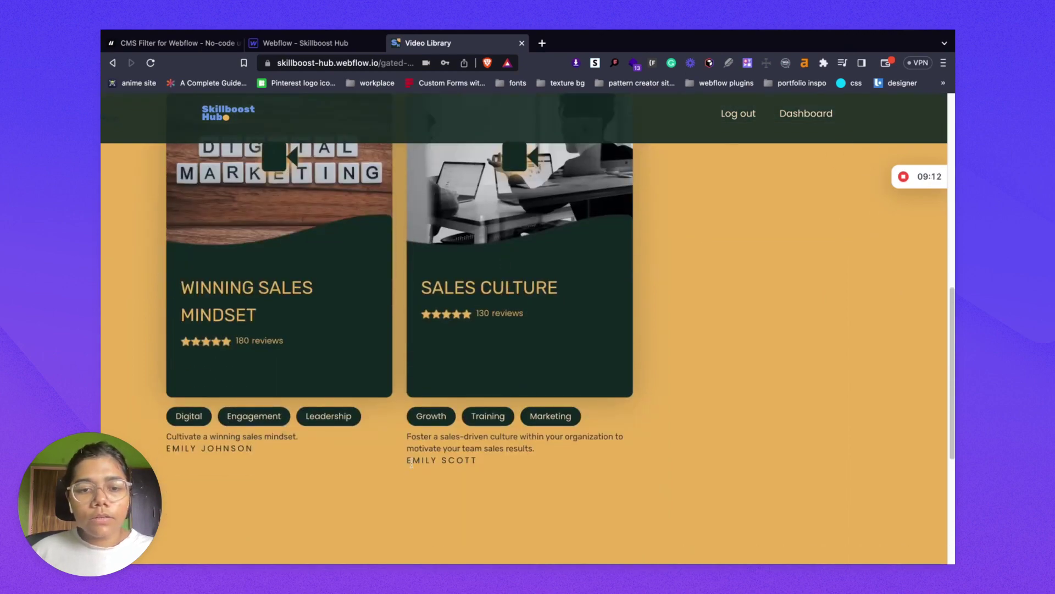
Replace the creator search with the topic "digital" and examine the tags of the matching videos.
{"action": "scroll", "coordinate": [566, 461], "scroll_direction": "up", "scroll_amount": 8}
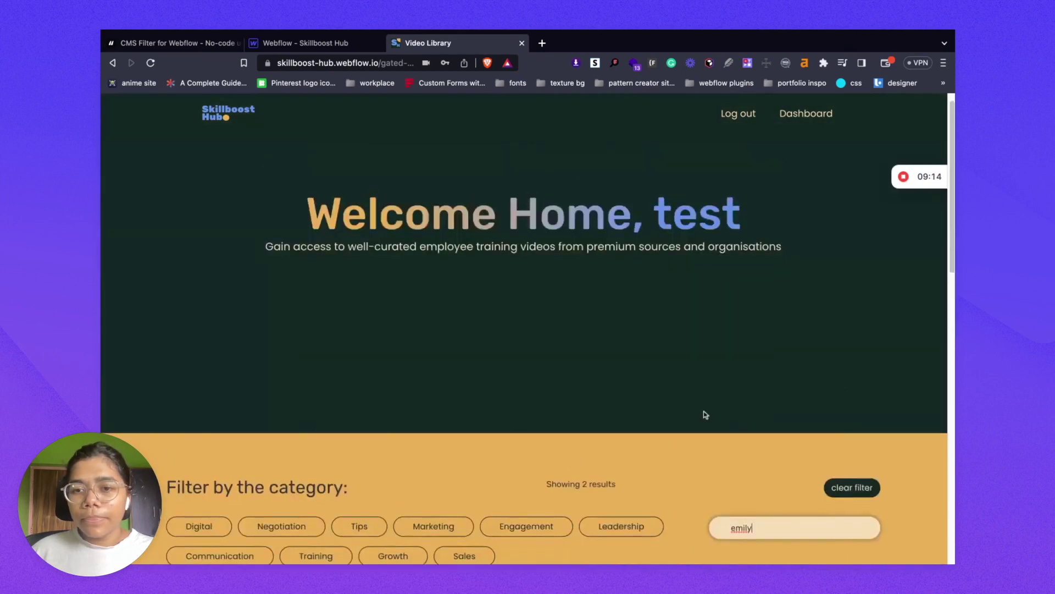
{"action": "scroll", "coordinate": [704, 411], "scroll_direction": "down", "scroll_amount": 4}
{"action": "double_click", "coordinate": [769, 284]}
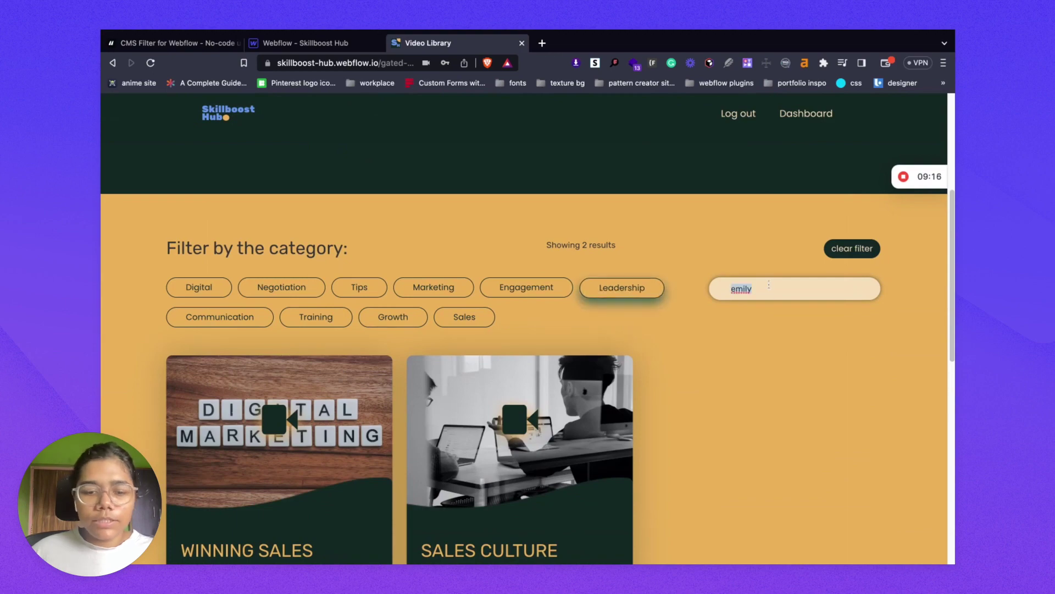
{"action": "type", "text": "digital"}
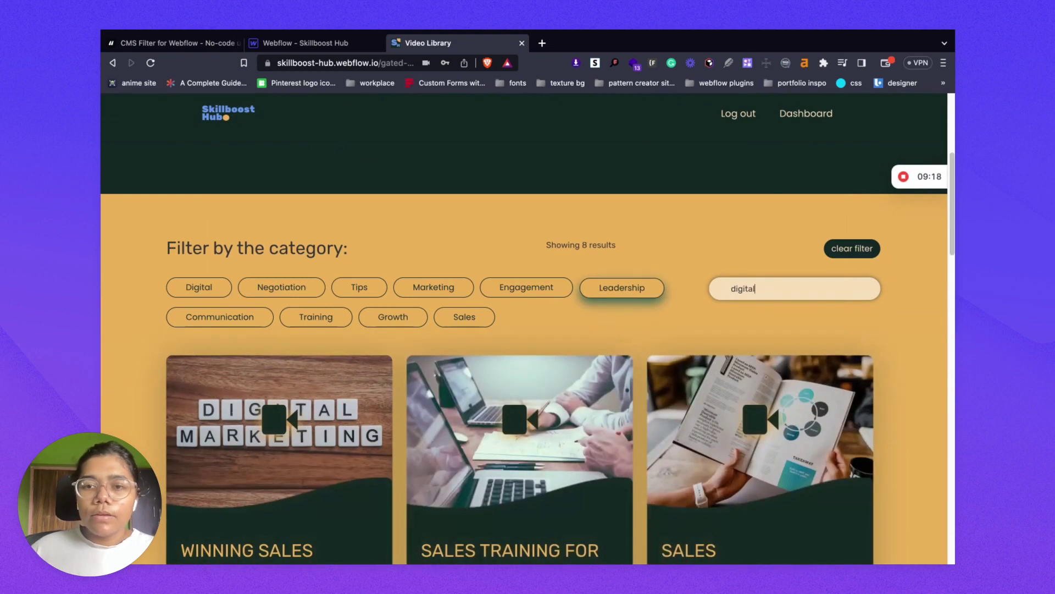
{"action": "scroll", "coordinate": [625, 365], "scroll_direction": "down", "scroll_amount": 6}
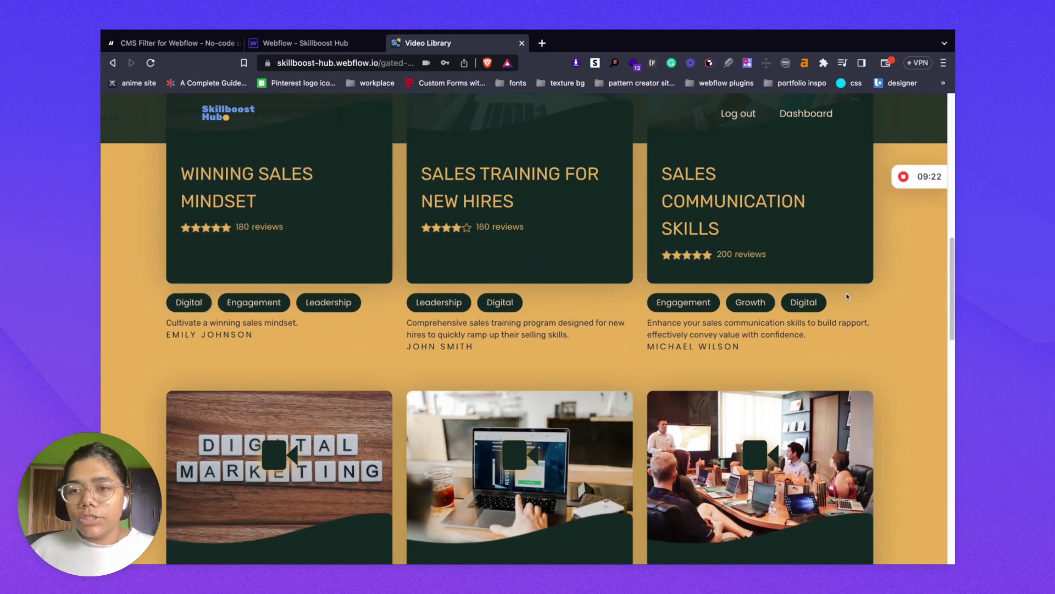
Return from the live Video Library page to the Webflow Designer and select the clear filter button.
{"action": "scroll", "coordinate": [816, 324], "scroll_direction": "up", "scroll_amount": 1}
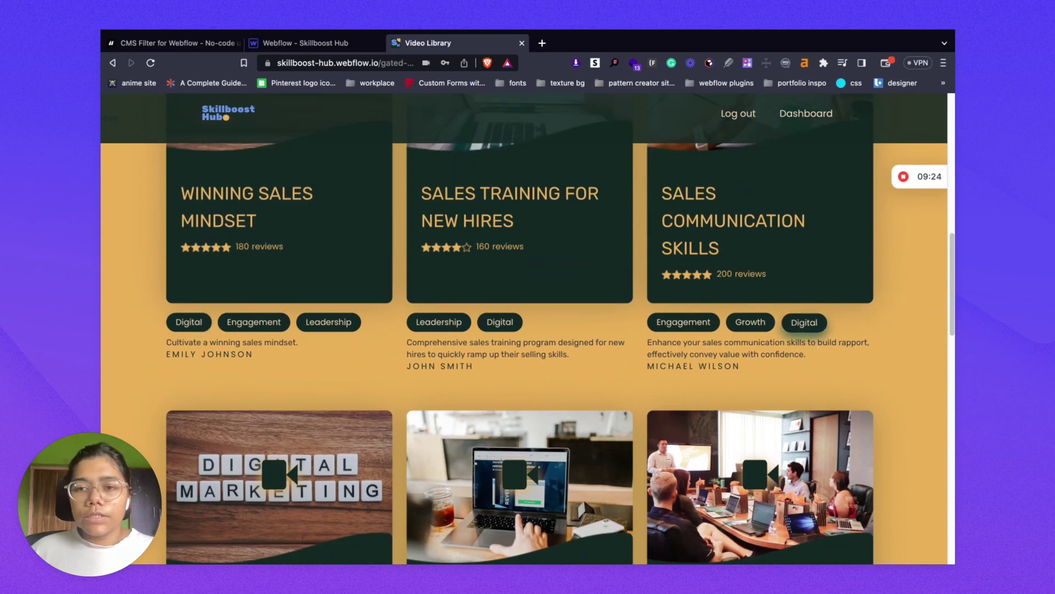
{"action": "scroll", "coordinate": [410, 343], "scroll_direction": "up", "scroll_amount": 6}
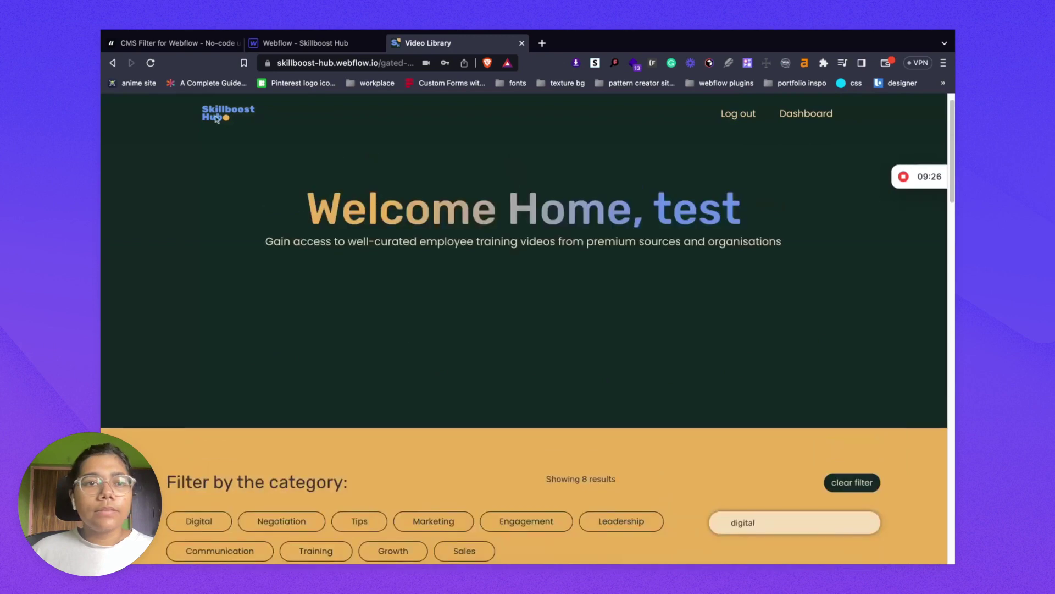
{"action": "left_click", "coordinate": [307, 43]}
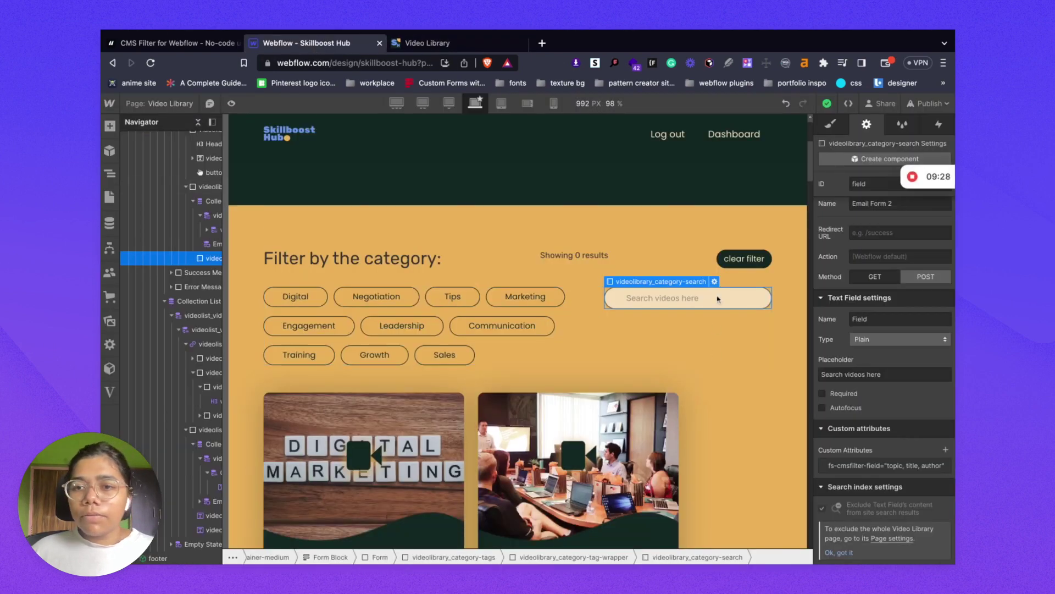
{"action": "left_click", "coordinate": [722, 265]}
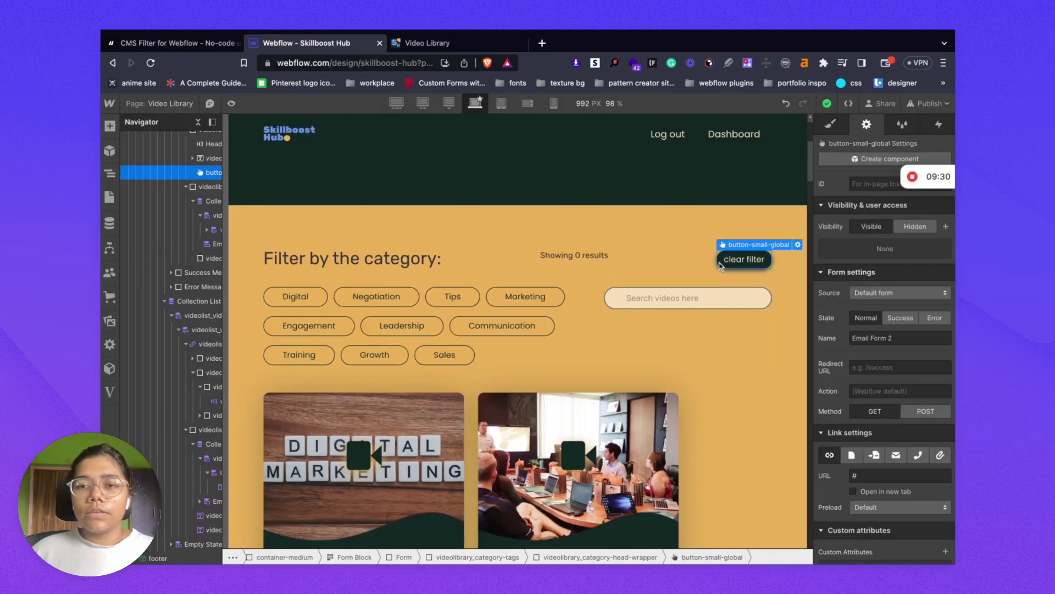
Switch to the Finsweet CMS Filter documentation, expand the Clear element, and highlight its attribute name fs-cmsfilter-element and value clear.
{"action": "left_click", "coordinate": [159, 42]}
{"action": "left_click", "coordinate": [146, 157]}
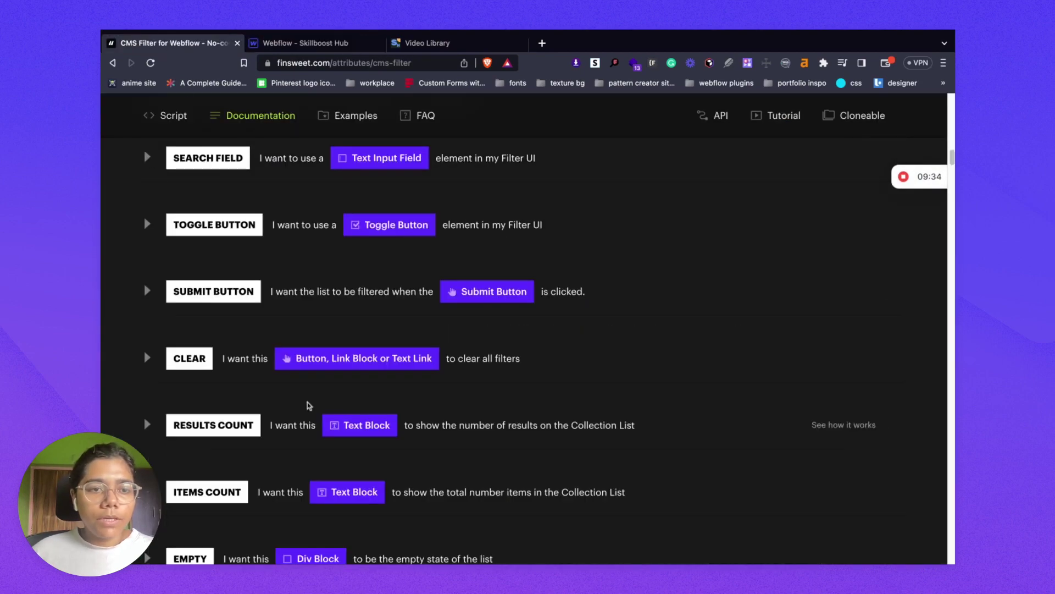
{"action": "scroll", "coordinate": [158, 405], "scroll_direction": "down", "scroll_amount": 2}
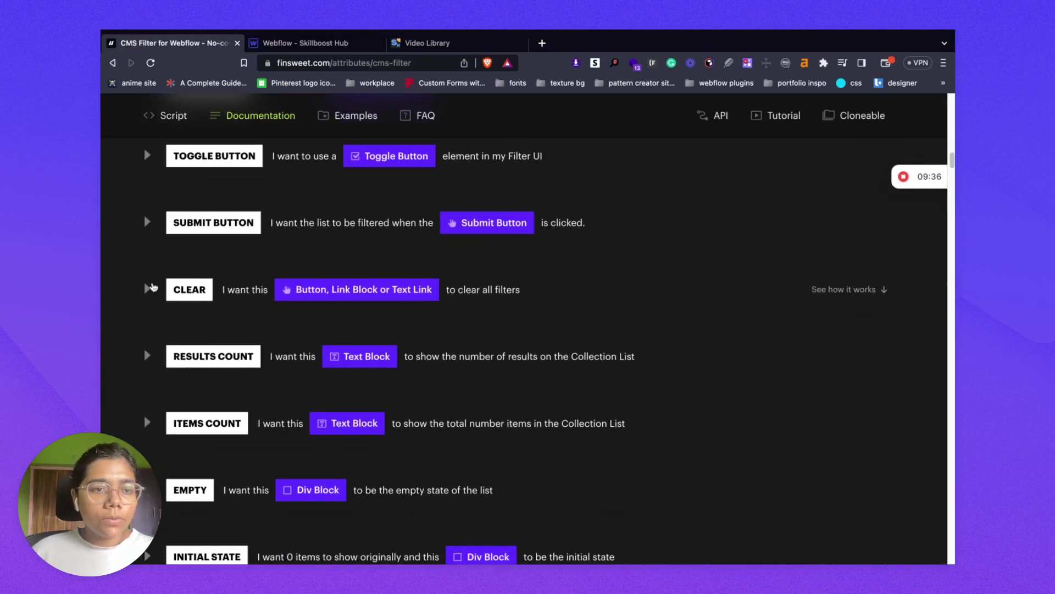
{"action": "left_click", "coordinate": [150, 289]}
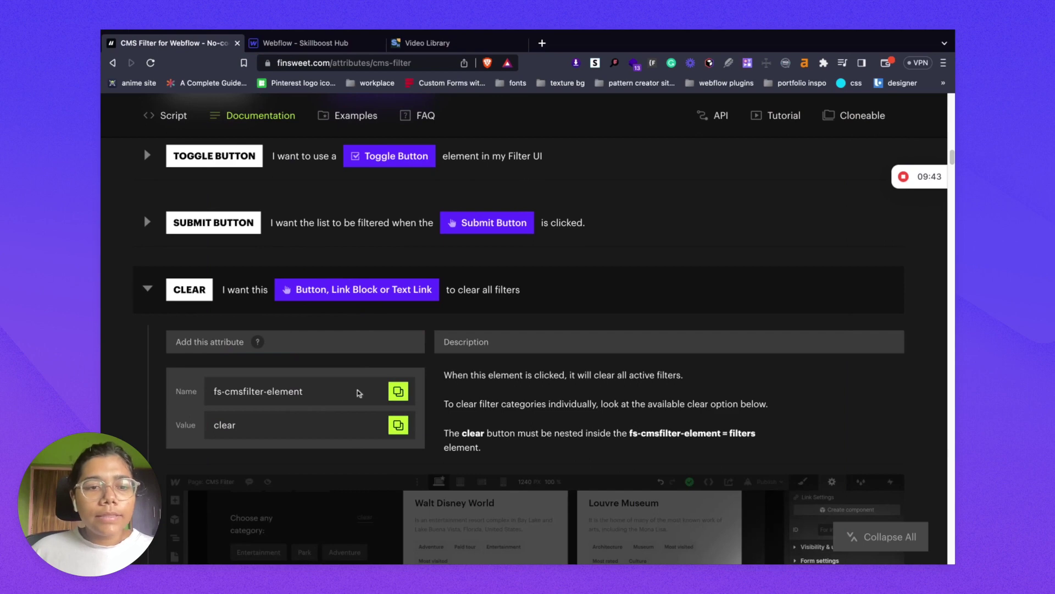
{"action": "left_click", "coordinate": [302, 390]}
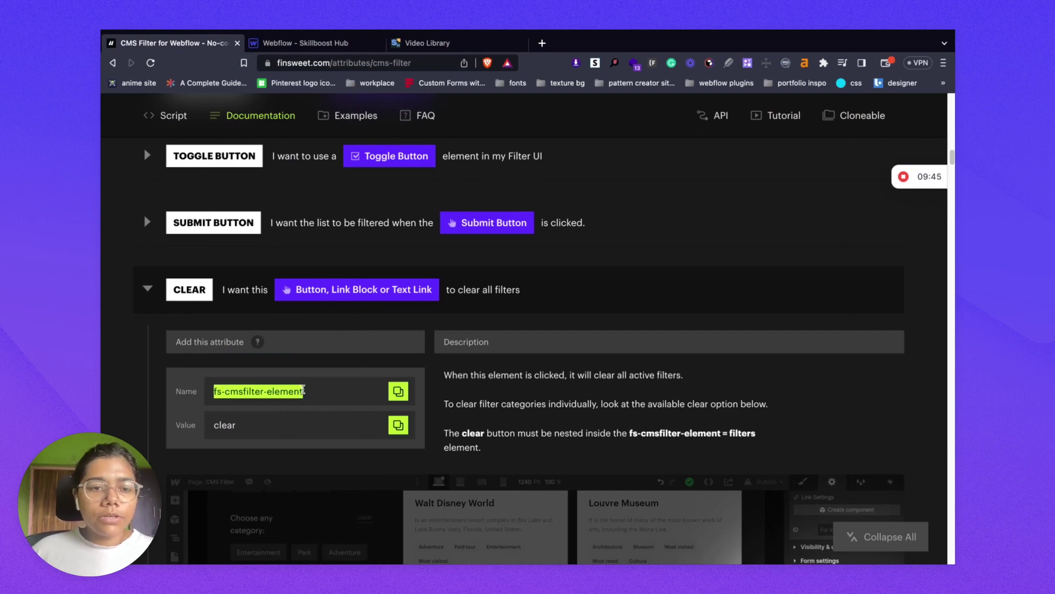
{"action": "left_click", "coordinate": [257, 431]}
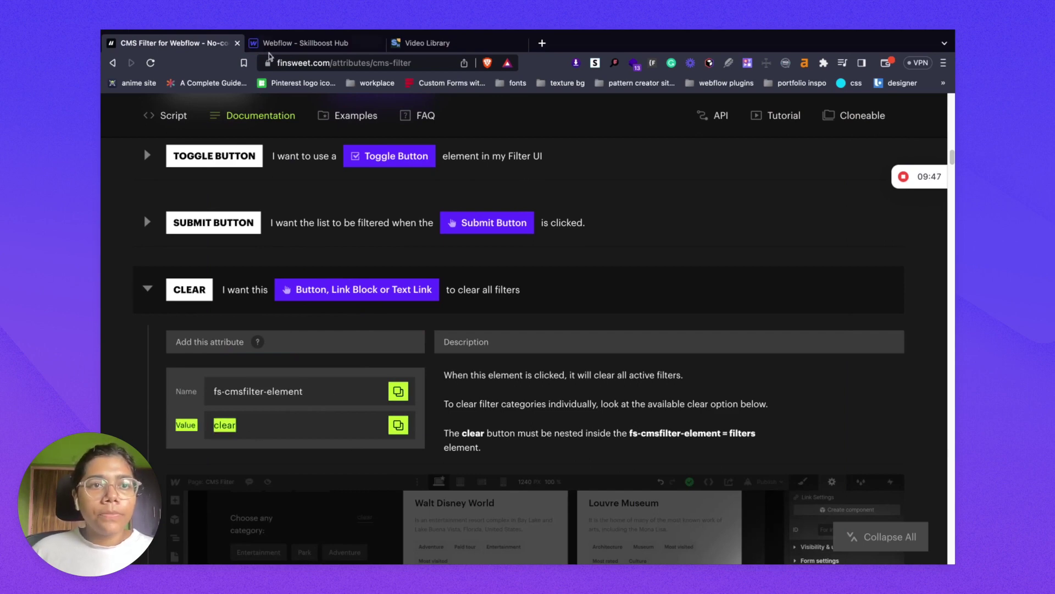
Switch back to the Webflow Designer and review the name and value of the clear filter button's custom attribute.
{"action": "left_click", "coordinate": [297, 44]}
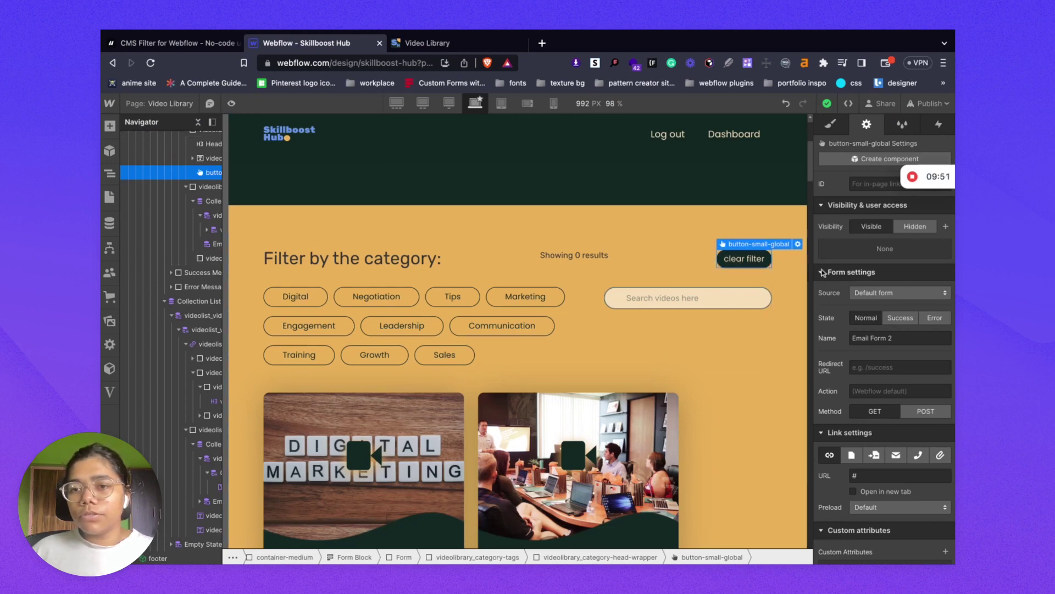
{"action": "scroll", "coordinate": [873, 178], "scroll_direction": "down", "scroll_amount": 3}
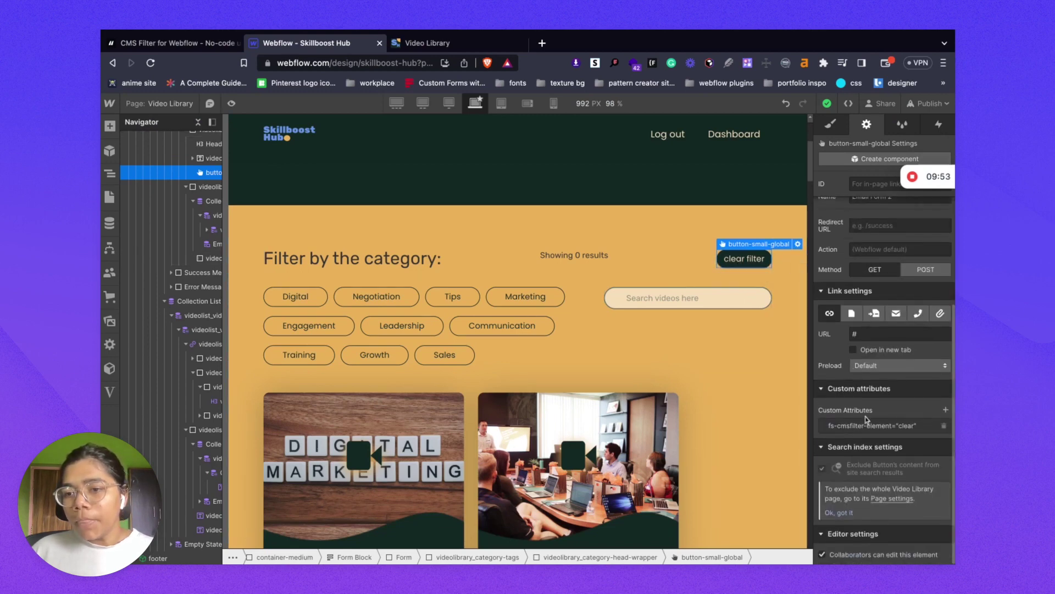
{"action": "left_click", "coordinate": [874, 430]}
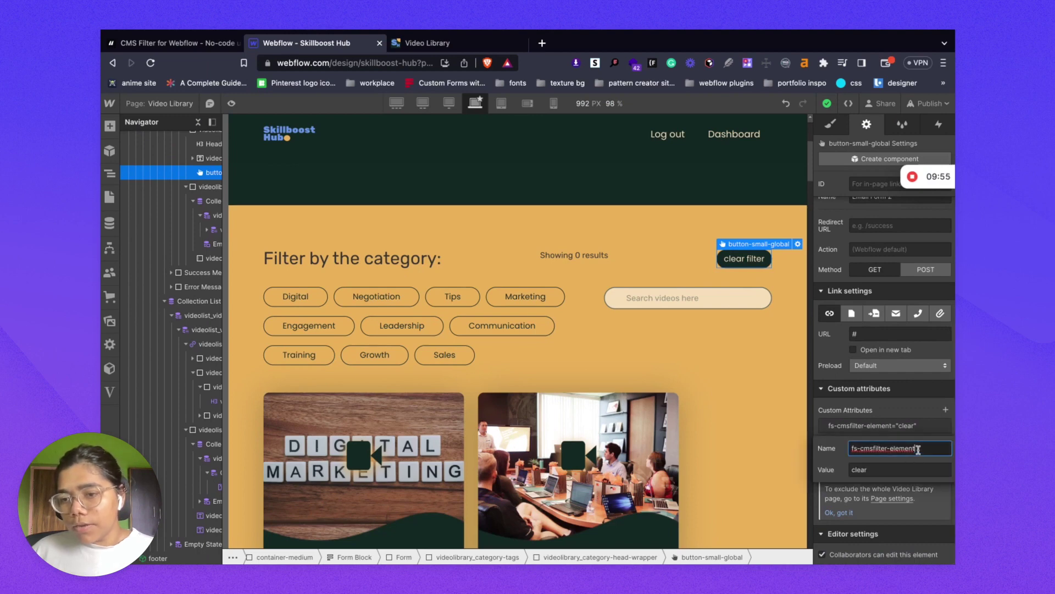
{"action": "double_click", "coordinate": [873, 471]}
{"action": "left_click", "coordinate": [834, 405]}
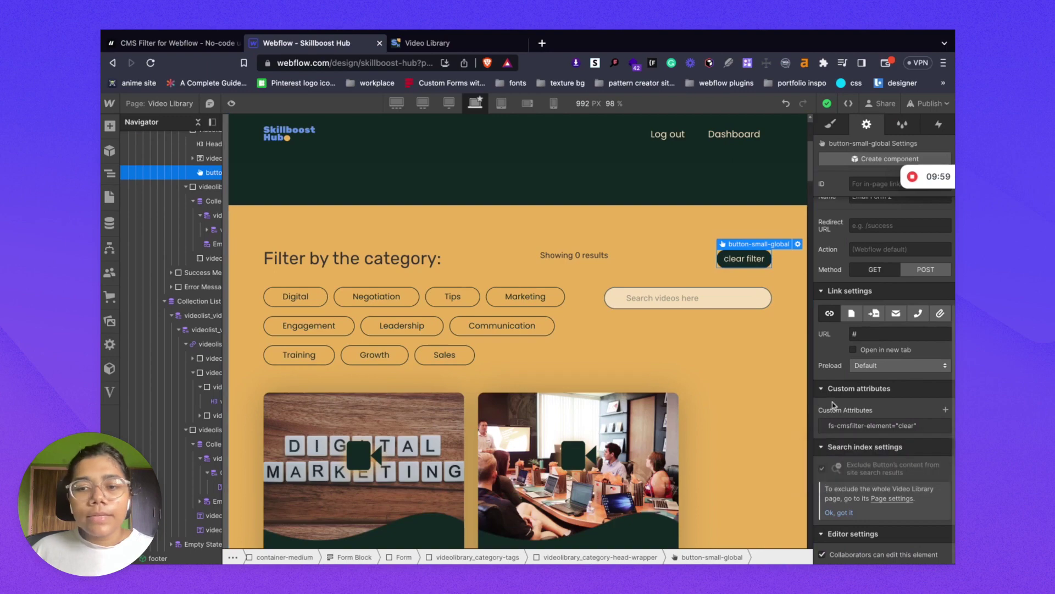
On the live Video Library page, test the clear filter button after choosing Engagement and Leadership, and again after choosing Tips.
{"action": "left_click", "coordinate": [443, 47]}
{"action": "scroll", "coordinate": [544, 299], "scroll_direction": "down", "scroll_amount": 5}
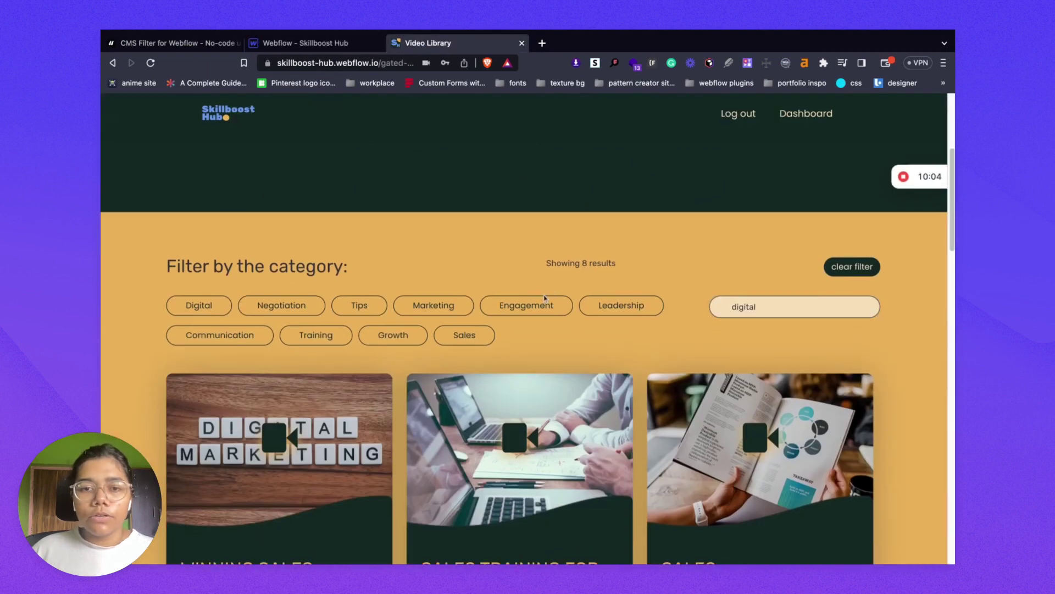
{"action": "left_click", "coordinate": [545, 305]}
{"action": "left_click", "coordinate": [632, 305]}
{"action": "left_click", "coordinate": [849, 269]}
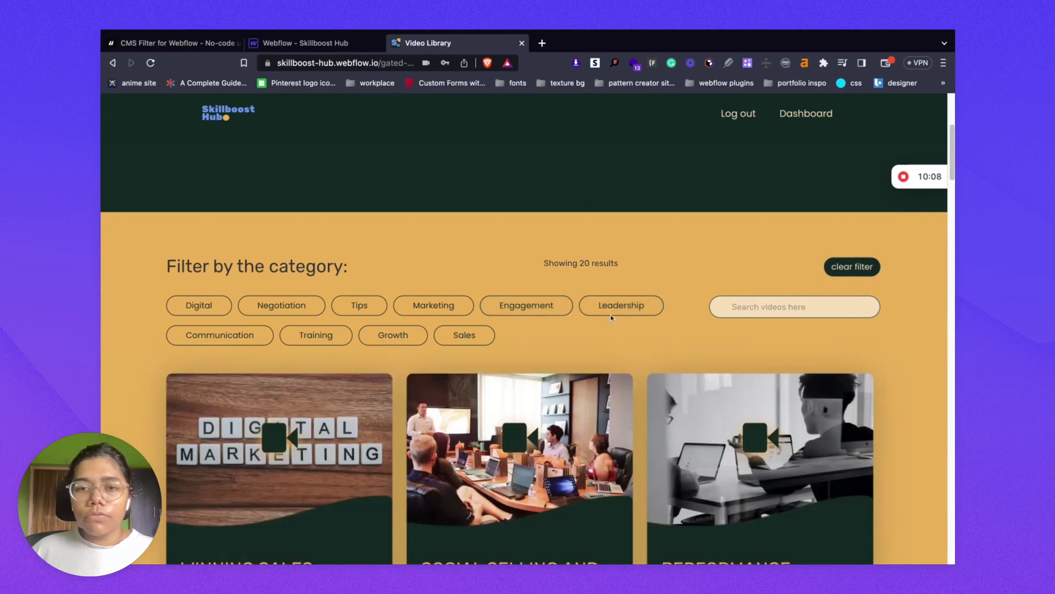
{"action": "left_click", "coordinate": [360, 306]}
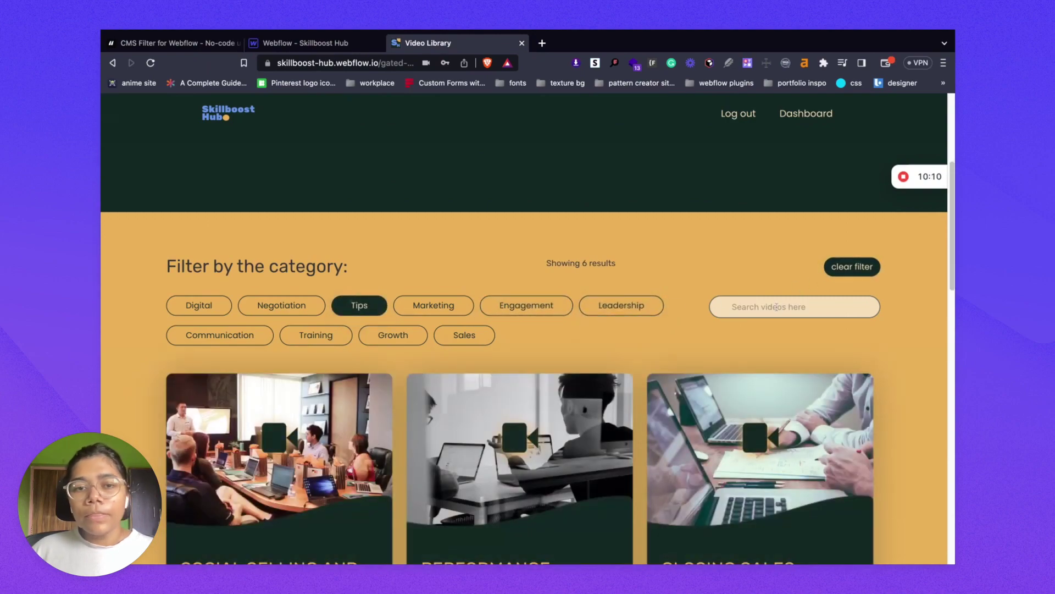
{"action": "left_click", "coordinate": [841, 265]}
Search the live video library for "winn" and reset the search with the clear filter button.
{"action": "left_click", "coordinate": [780, 312]}
{"action": "type", "text": "winn"}
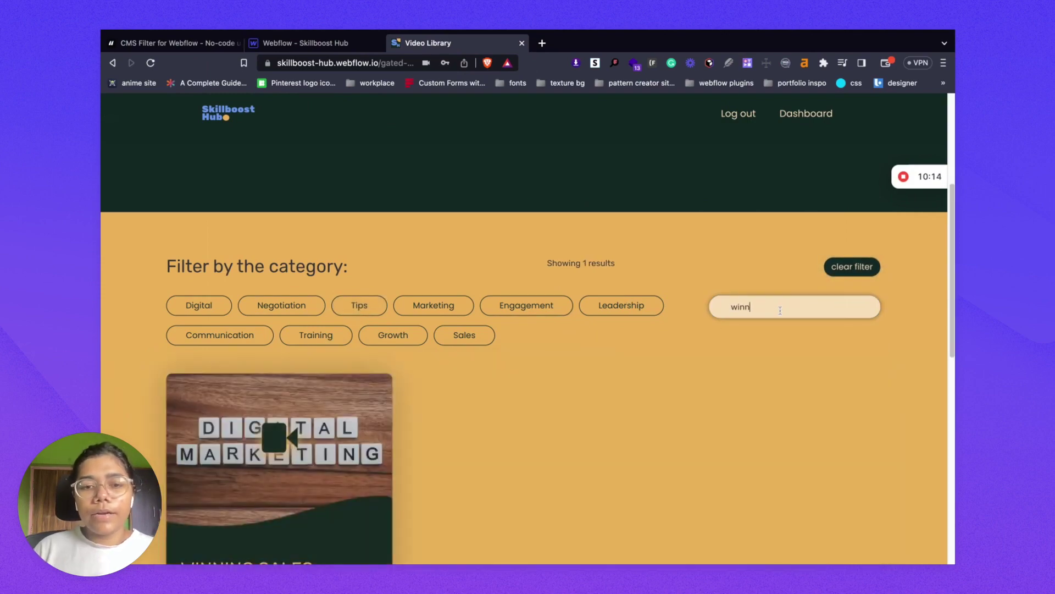
{"action": "left_click", "coordinate": [859, 267]}
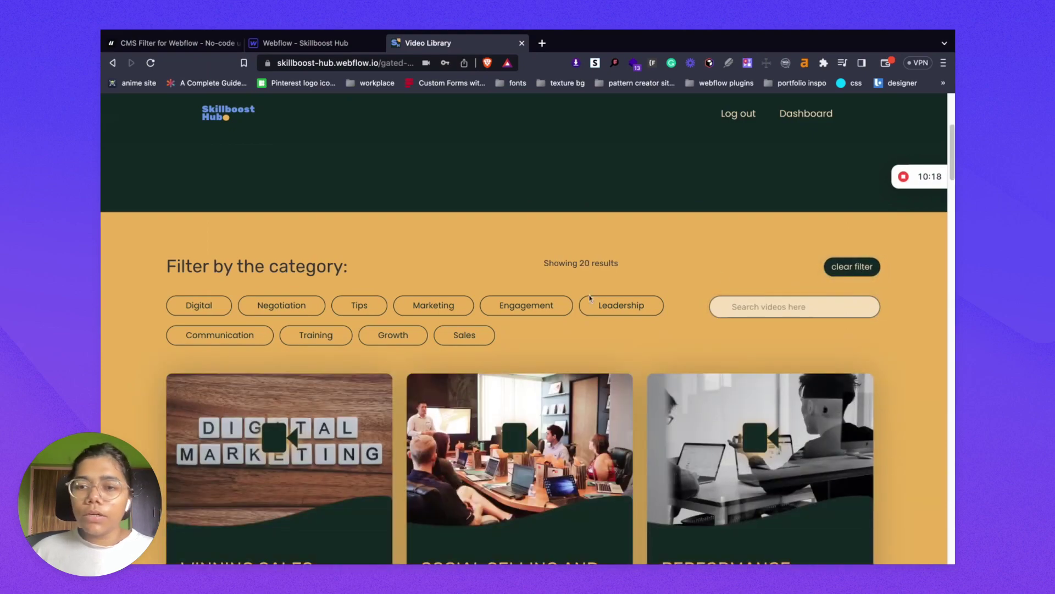
Return to the Webflow Designer and select the video-count number inside the results text above the category tags.
{"action": "left_click", "coordinate": [298, 44]}
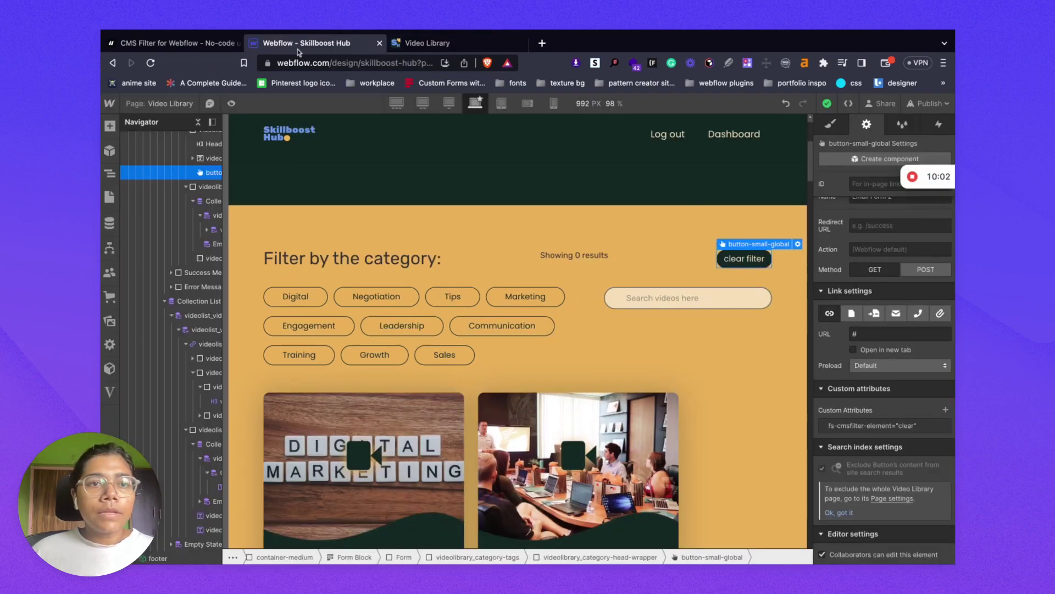
{"action": "left_click", "coordinate": [579, 259]}
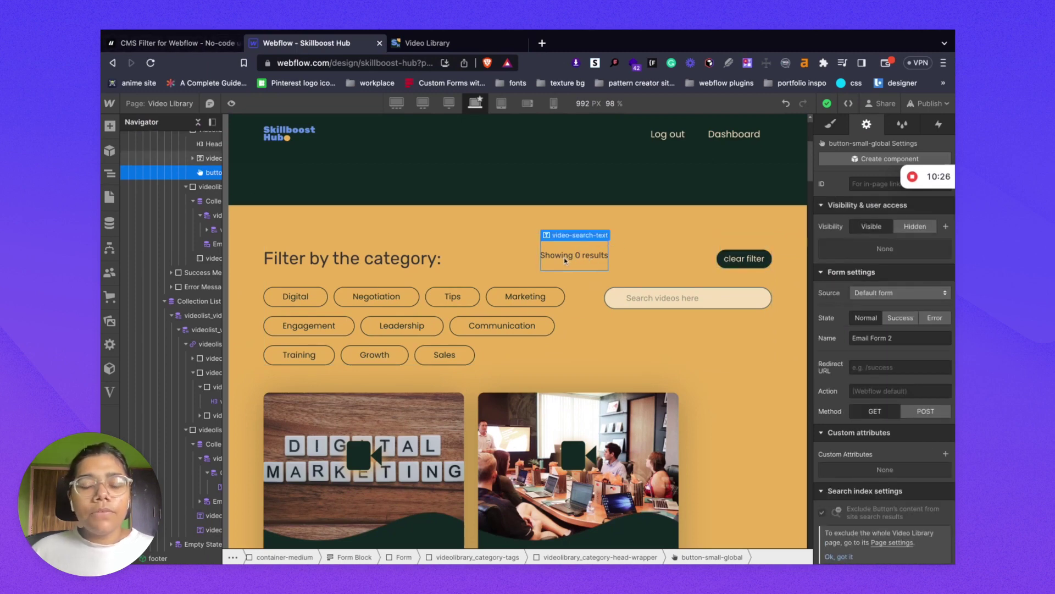
{"action": "left_click", "coordinate": [581, 261]}
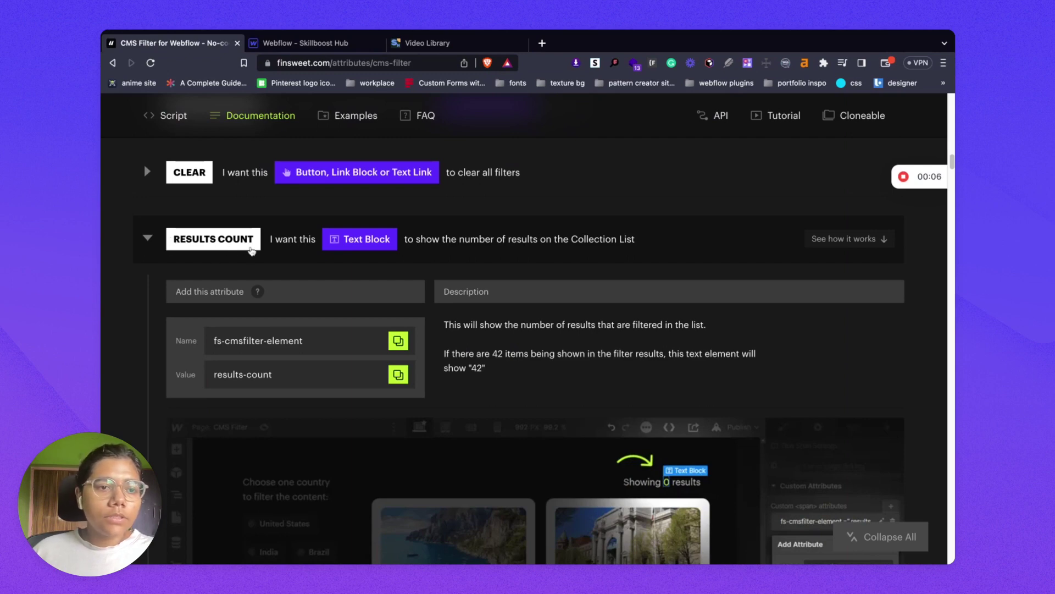
In the Finsweet documentation, examine the Results Count element and highlight its attribute name fs-cmsfilter-element and value results-count.
{"action": "scroll", "coordinate": [319, 379], "scroll_direction": "down", "scroll_amount": 2}
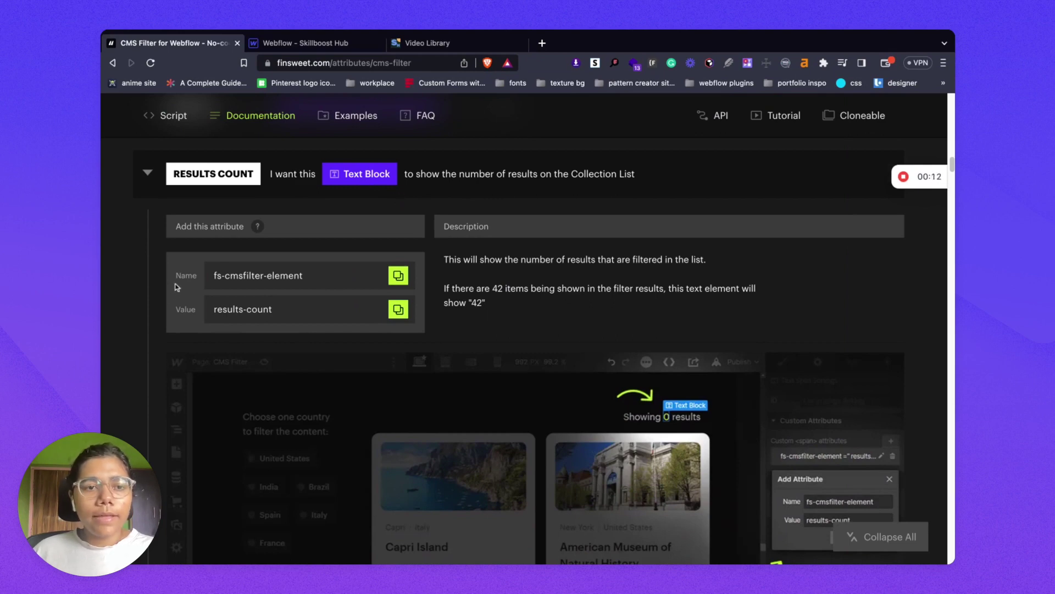
{"action": "left_click_drag", "start_coordinate": [213, 277], "coordinate": [304, 280]}
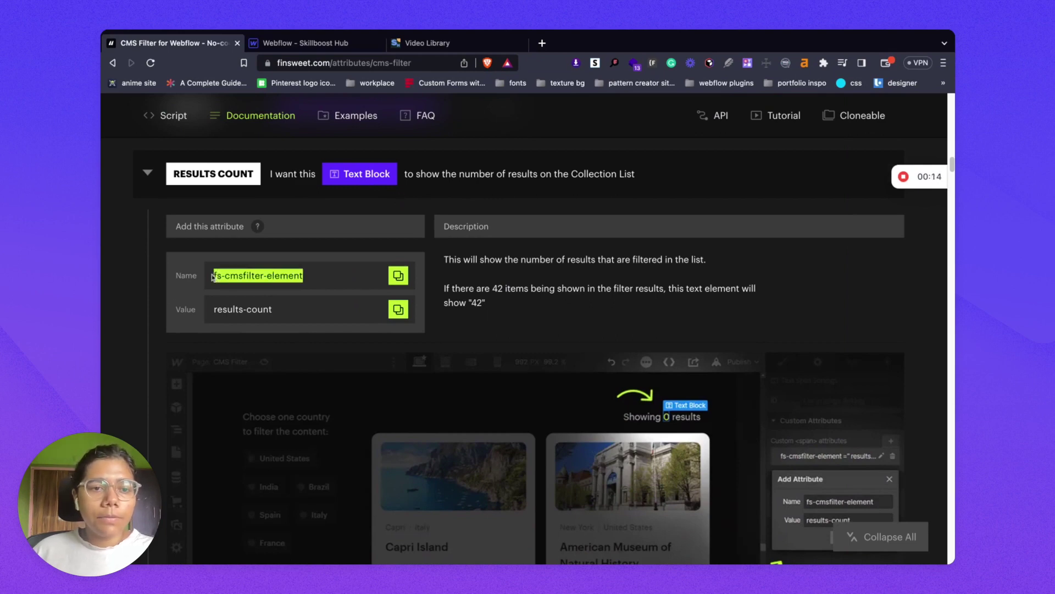
{"action": "left_click_drag", "start_coordinate": [208, 315], "coordinate": [282, 308]}
Switch to the Webflow Designer and review the name and value of the video-count text span's custom attribute.
{"action": "left_click", "coordinate": [304, 44]}
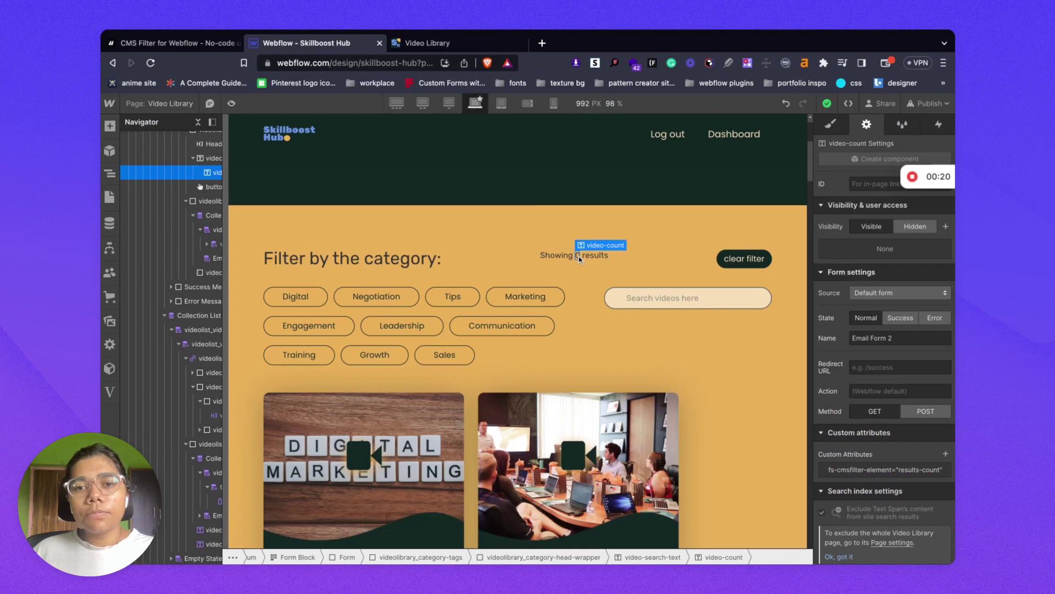
{"action": "scroll", "coordinate": [904, 429], "scroll_direction": "down", "scroll_amount": 1}
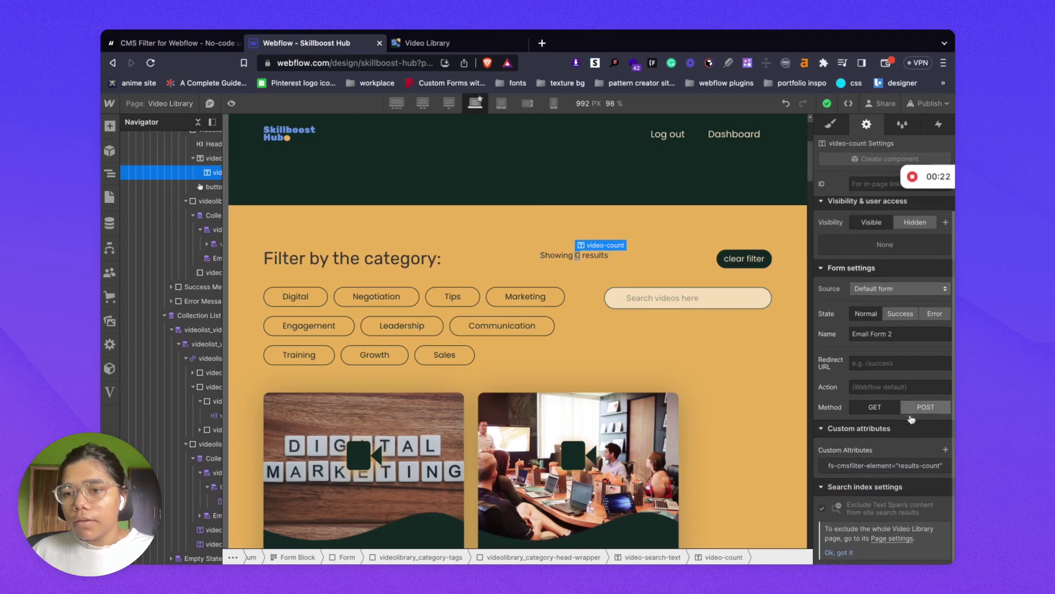
{"action": "left_click", "coordinate": [882, 466]}
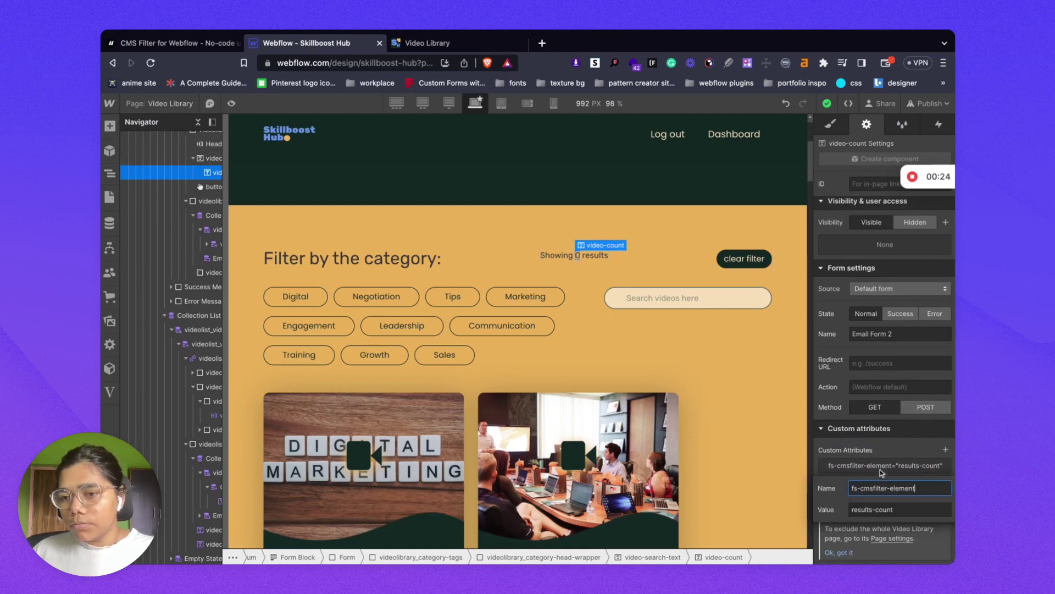
{"action": "triple_click", "coordinate": [899, 511]}
{"action": "triple_click", "coordinate": [919, 489]}
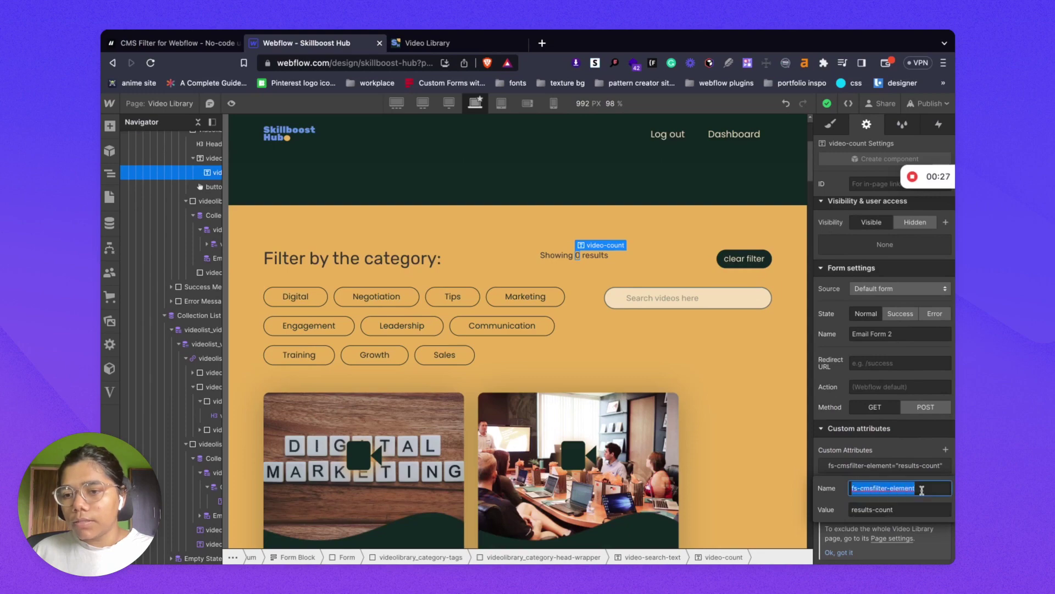
{"action": "left_click", "coordinate": [838, 466]}
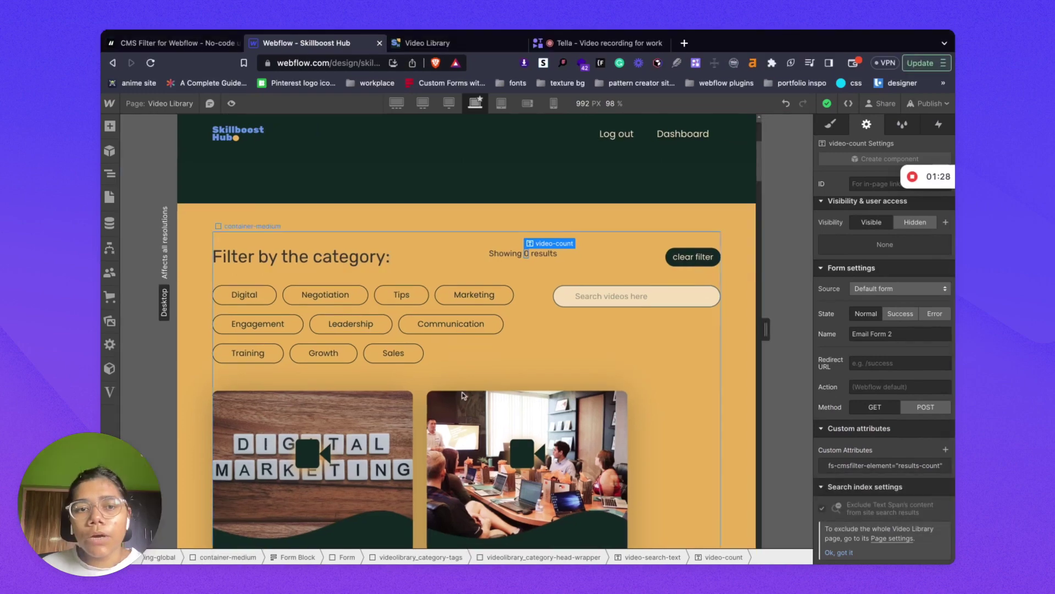
On the live Video Library page, clear the Digital filter, filter by Leadership and Engagement, and examine the matching videos' tags.
{"action": "scroll", "coordinate": [583, 379], "scroll_direction": "down", "scroll_amount": 7}
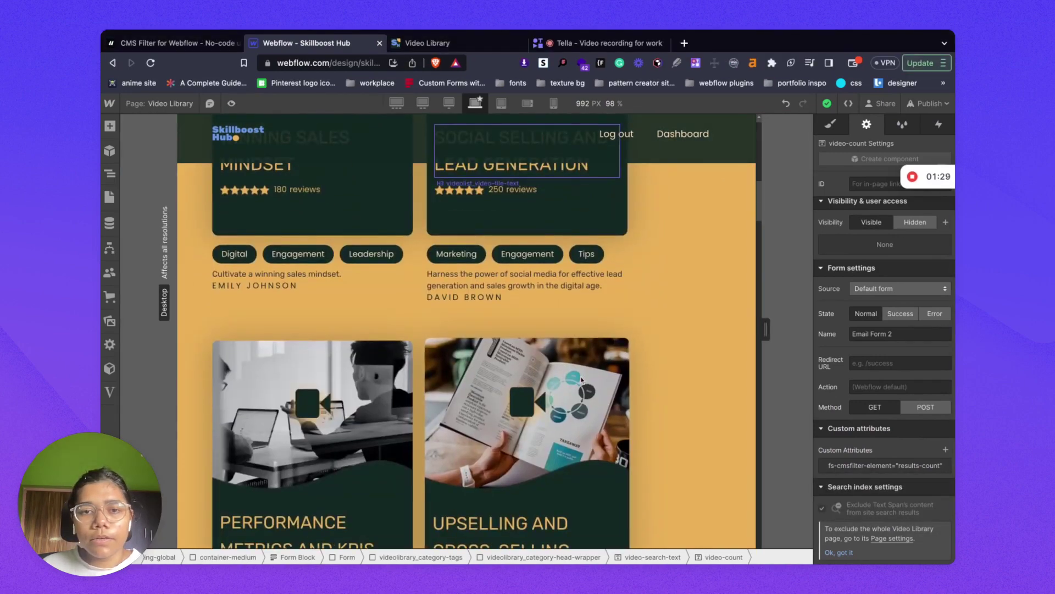
{"action": "scroll", "coordinate": [582, 379], "scroll_direction": "up", "scroll_amount": 5}
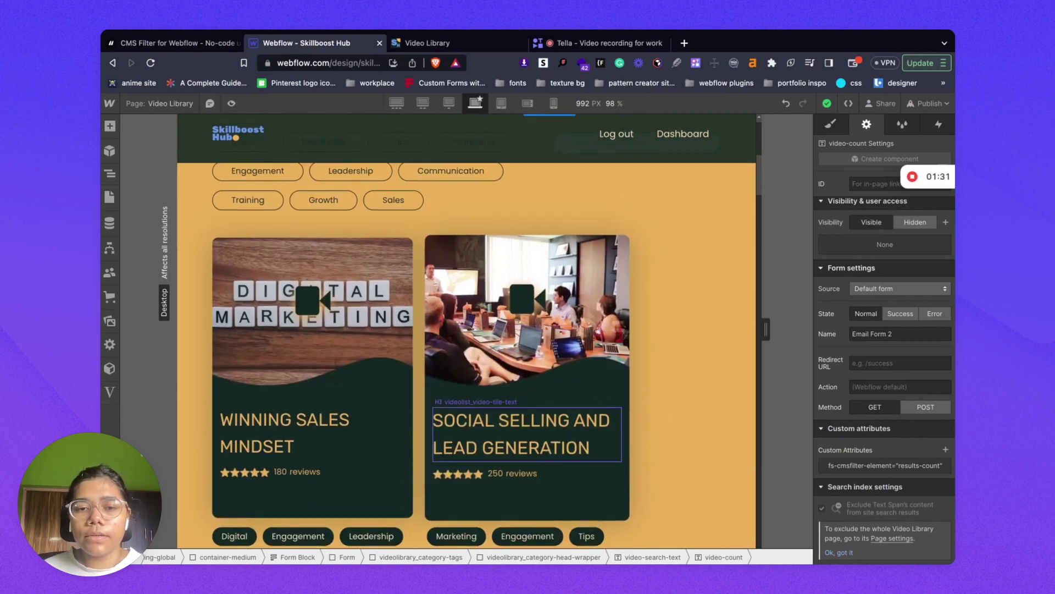
{"action": "left_click", "coordinate": [428, 43]}
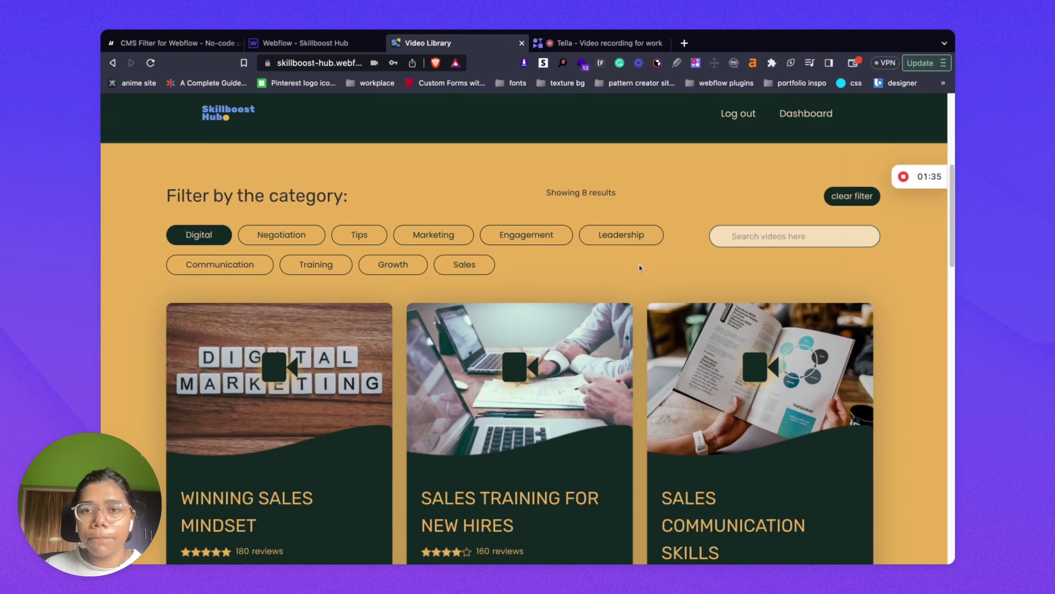
{"action": "left_click", "coordinate": [858, 199]}
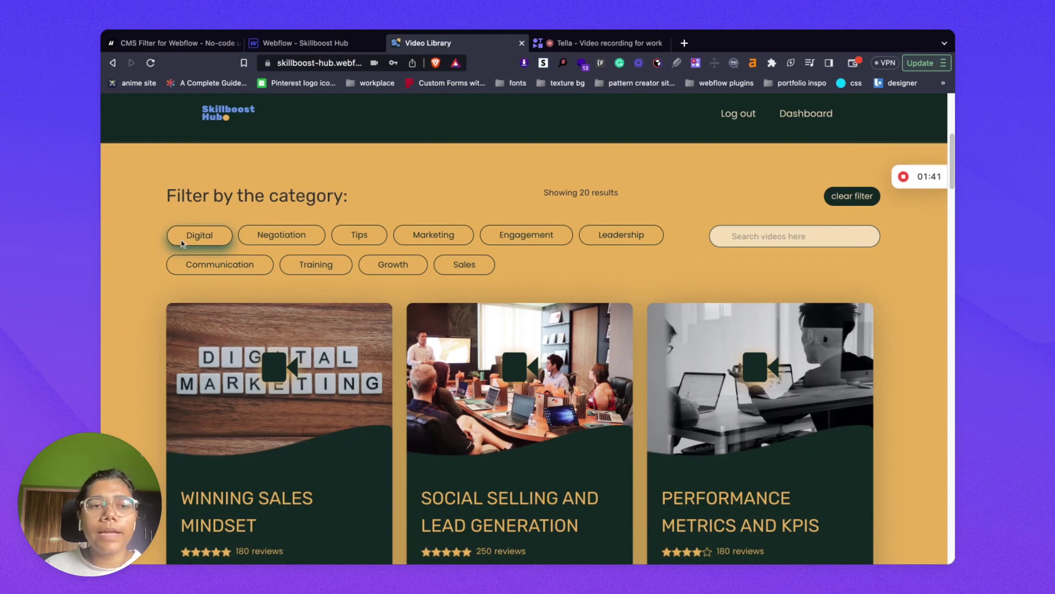
{"action": "left_click", "coordinate": [631, 236]}
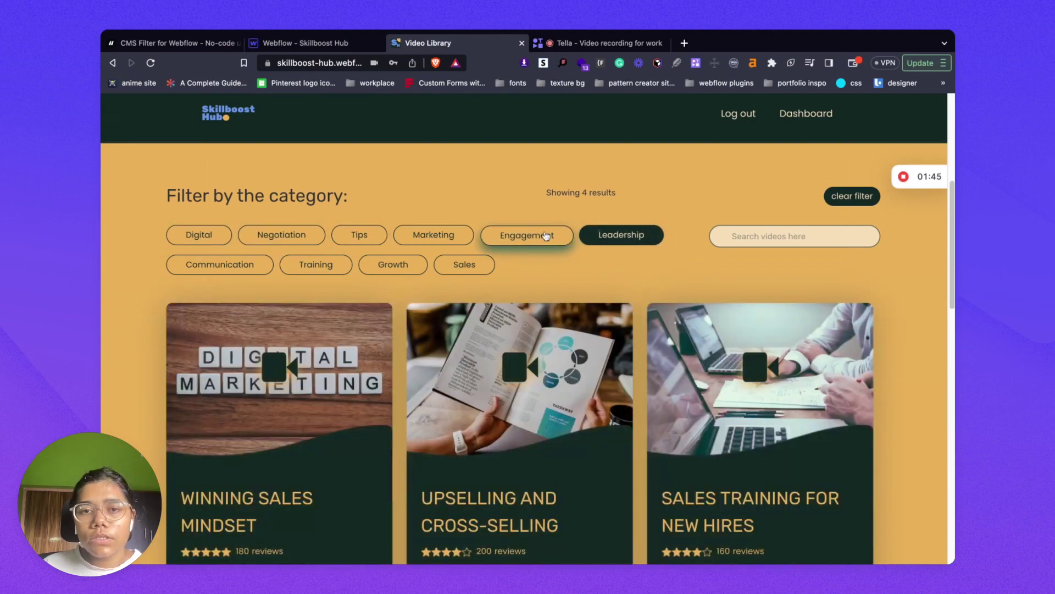
{"action": "left_click", "coordinate": [546, 236]}
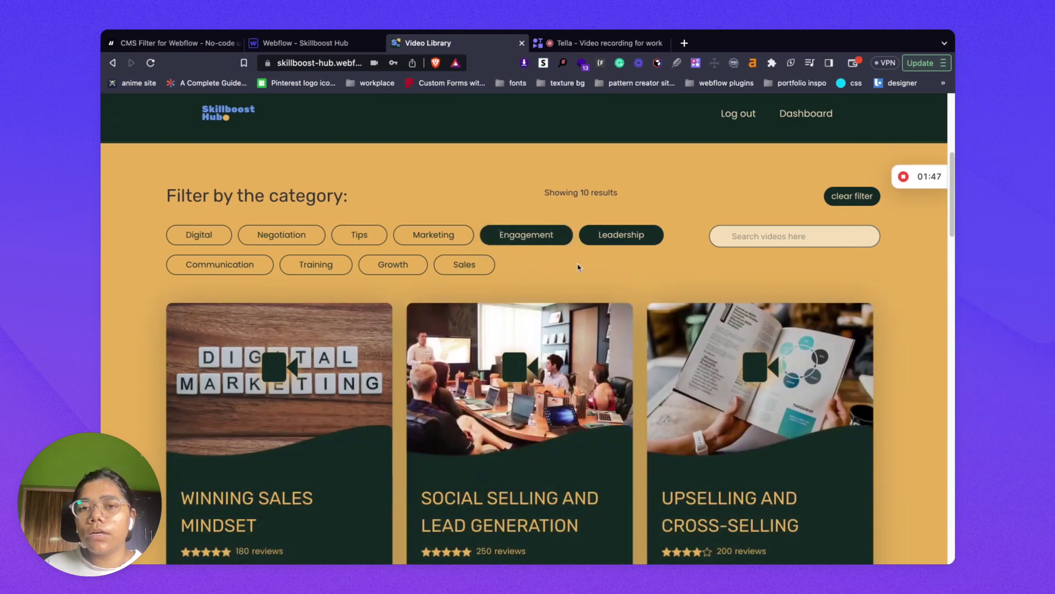
{"action": "scroll", "coordinate": [578, 268], "scroll_direction": "down", "scroll_amount": 5}
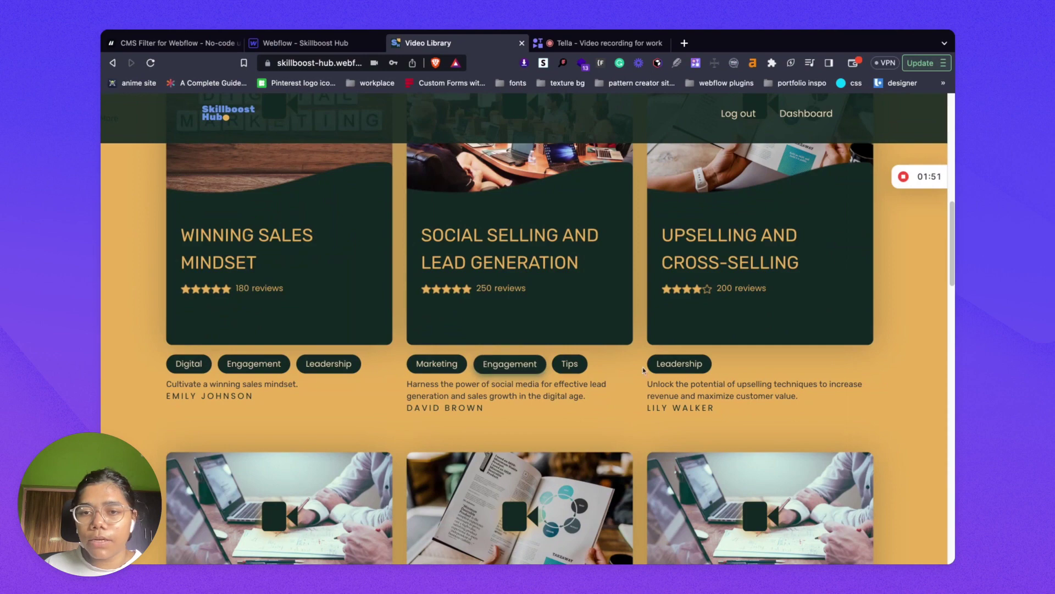
Review the results count and the videos matching Engagement and Leadership, and clear all active category filters.
{"action": "scroll", "coordinate": [610, 363], "scroll_direction": "up", "scroll_amount": 5}
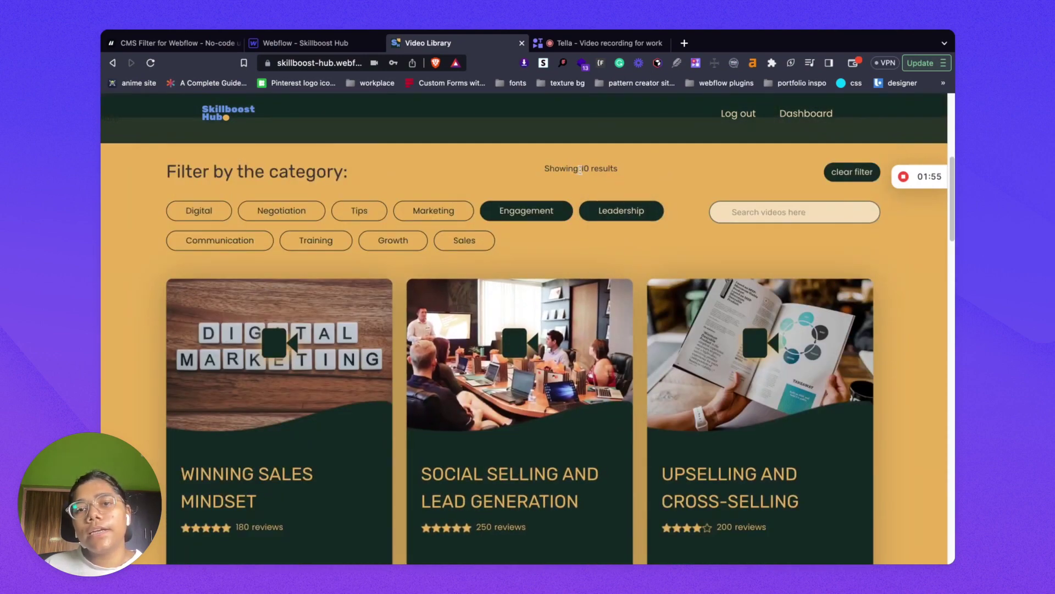
{"action": "scroll", "coordinate": [636, 357], "scroll_direction": "down", "scroll_amount": 15}
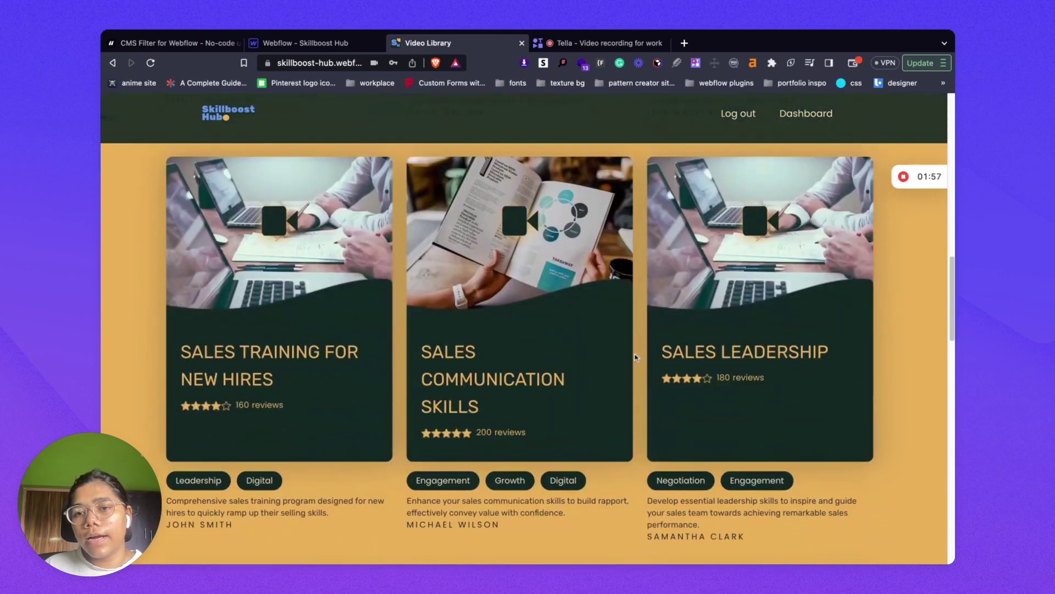
{"action": "scroll", "coordinate": [636, 358], "scroll_direction": "up", "scroll_amount": 15}
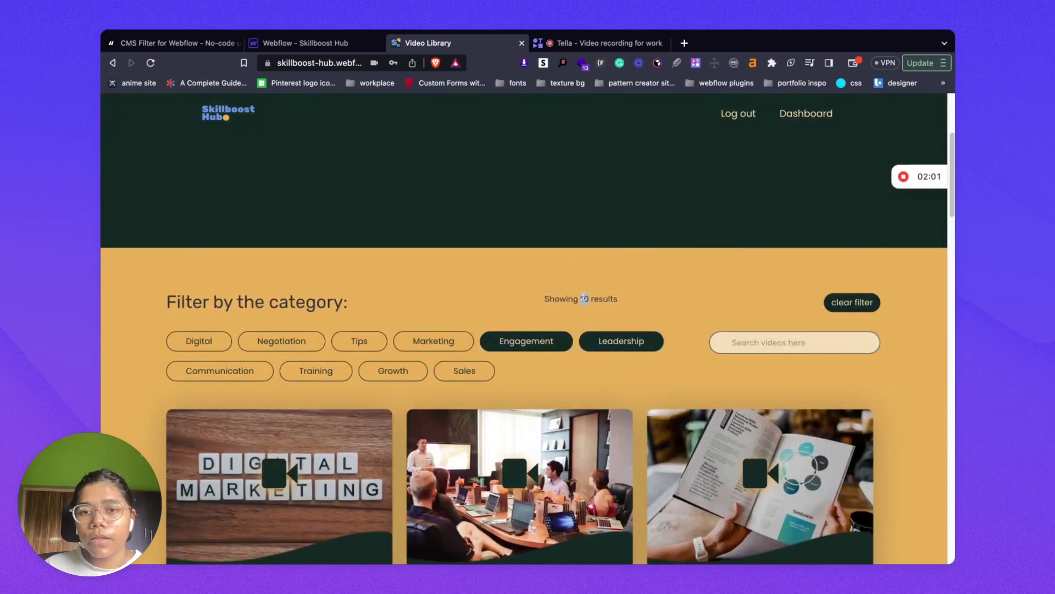
{"action": "left_click", "coordinate": [848, 306]}
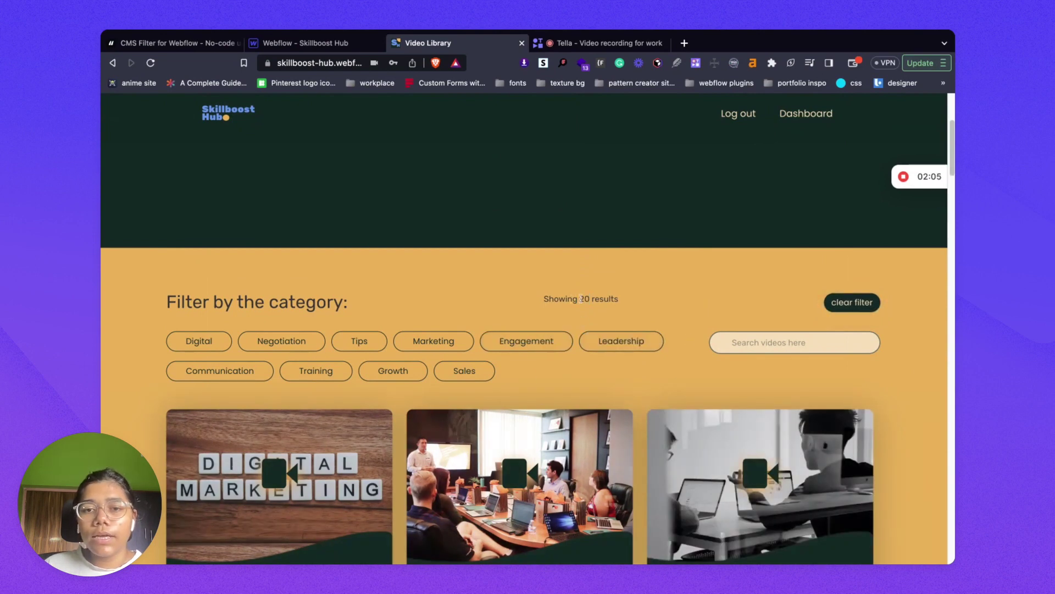
Search the video library by title for "winn" and view the matching video card.
{"action": "left_click", "coordinate": [751, 345]}
{"action": "type", "text": "winn"}
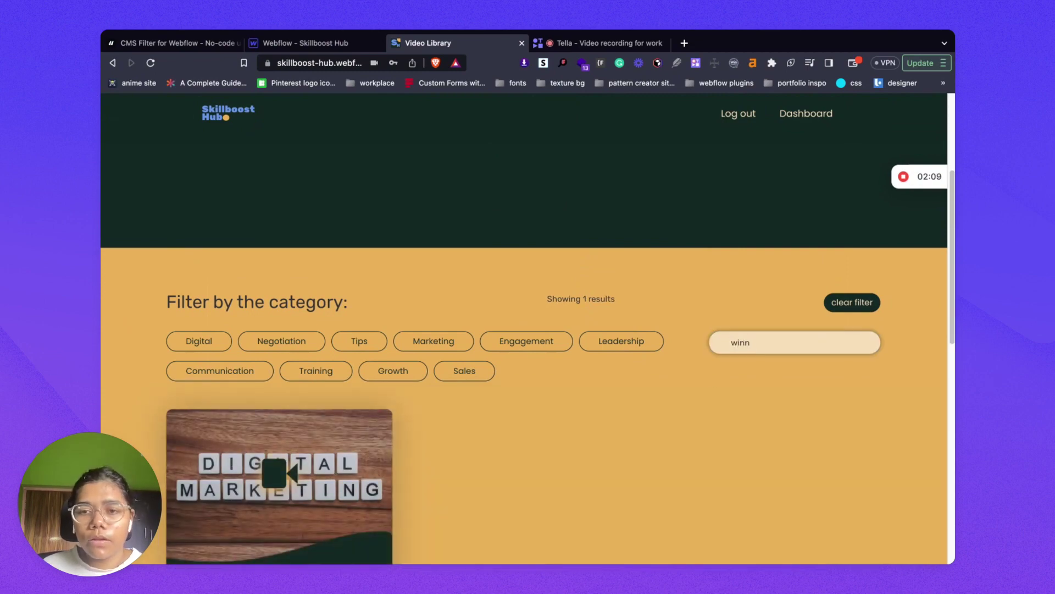
{"action": "scroll", "coordinate": [671, 405], "scroll_direction": "down", "scroll_amount": 2}
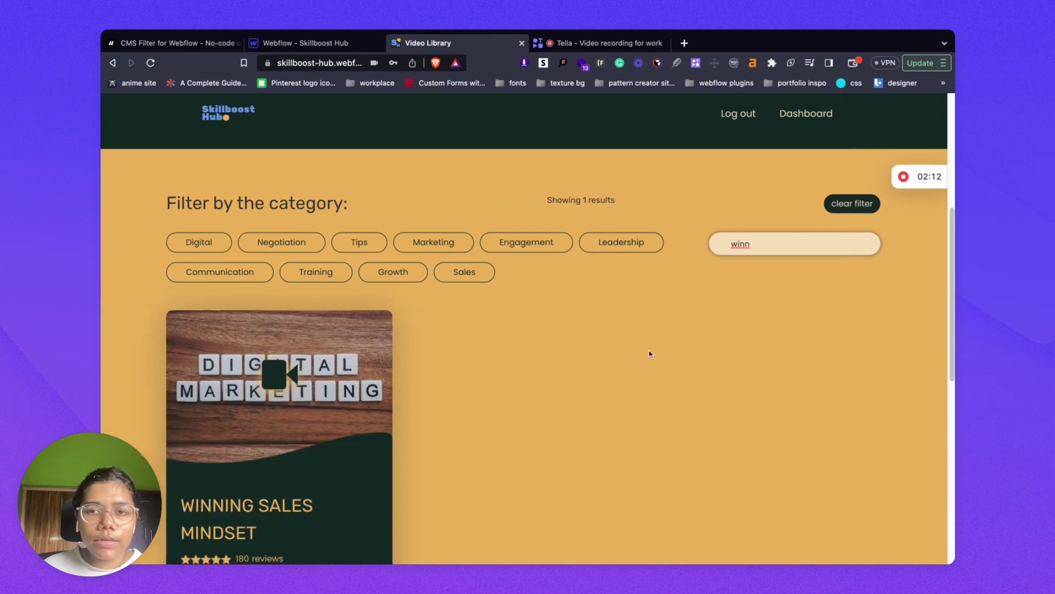
Clear the title search, search the videos by a presenter's first name, and examine the names under the matching cards.
{"action": "left_click", "coordinate": [832, 204]}
{"action": "scroll", "coordinate": [517, 402], "scroll_direction": "down", "scroll_amount": 1}
{"action": "left_click", "coordinate": [746, 225]}
{"action": "type", "text": "emily"}
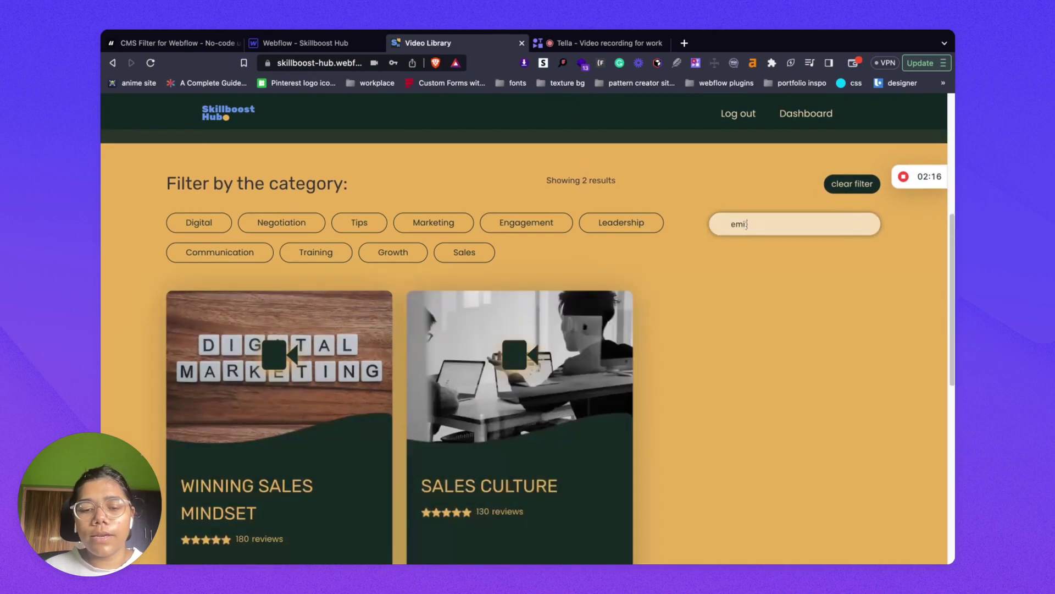
{"action": "scroll", "coordinate": [603, 365], "scroll_direction": "down", "scroll_amount": 3}
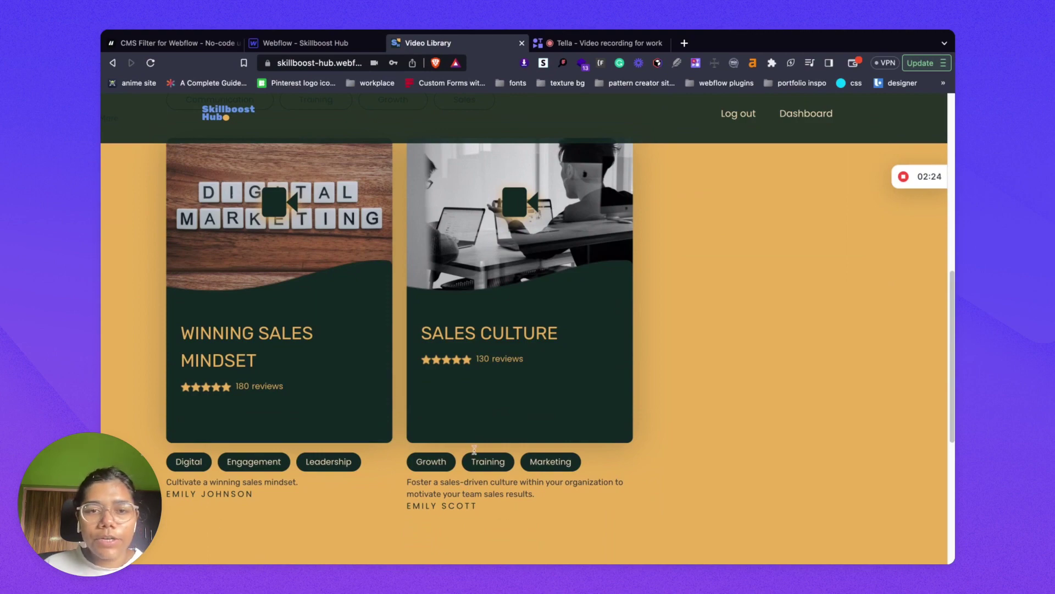
Replace the presenter search with "digital" and examine the category tags under the matching videos.
{"action": "scroll", "coordinate": [473, 448], "scroll_direction": "up", "scroll_amount": 8}
{"action": "key", "text": "BackSpace"}
{"action": "key", "text": "BackSpace"}
{"action": "key", "text": "BackSpace"}
{"action": "key", "text": "BackSpace"}
{"action": "key", "text": "BackSpace"}
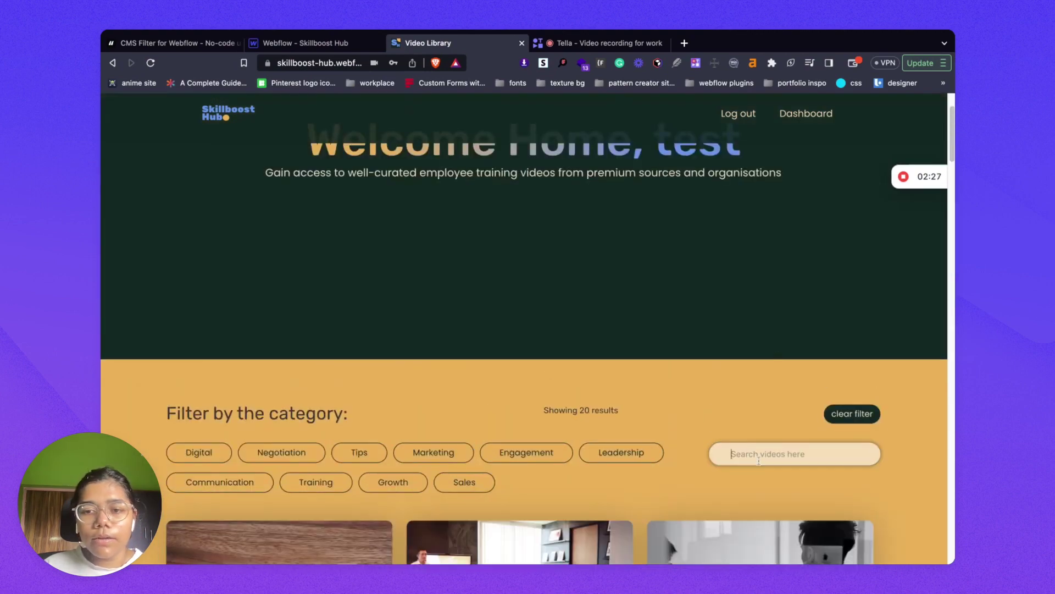
{"action": "type", "text": "di"}
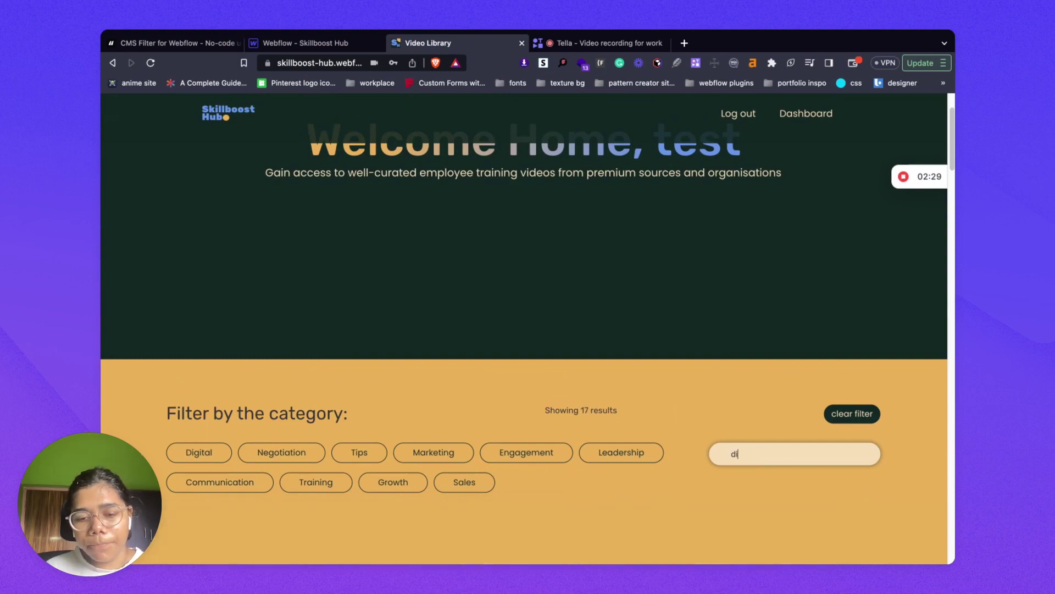
{"action": "type", "text": "gital"}
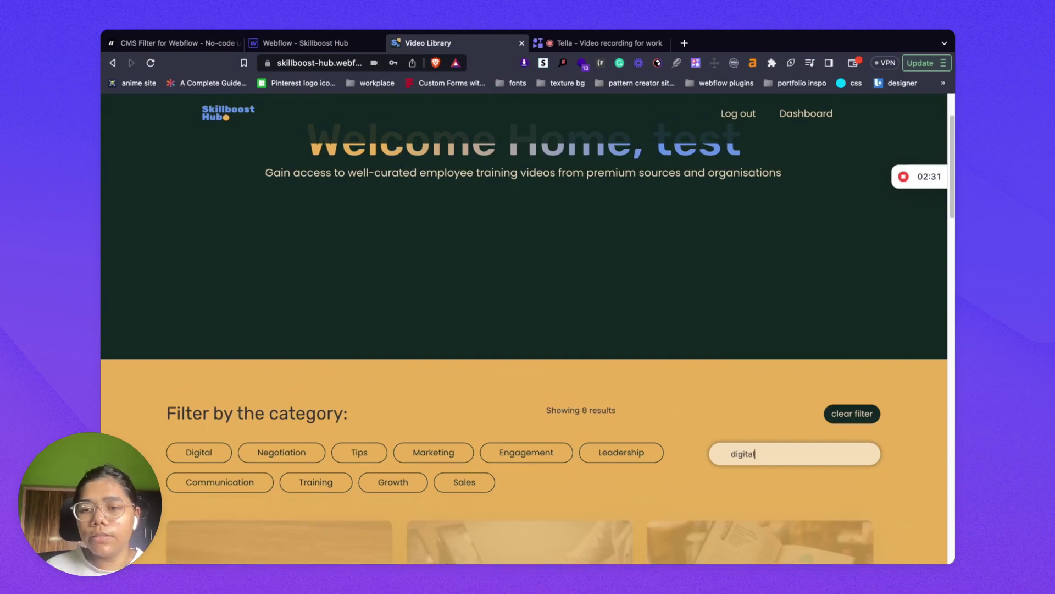
{"action": "scroll", "coordinate": [615, 508], "scroll_direction": "down", "scroll_amount": 8}
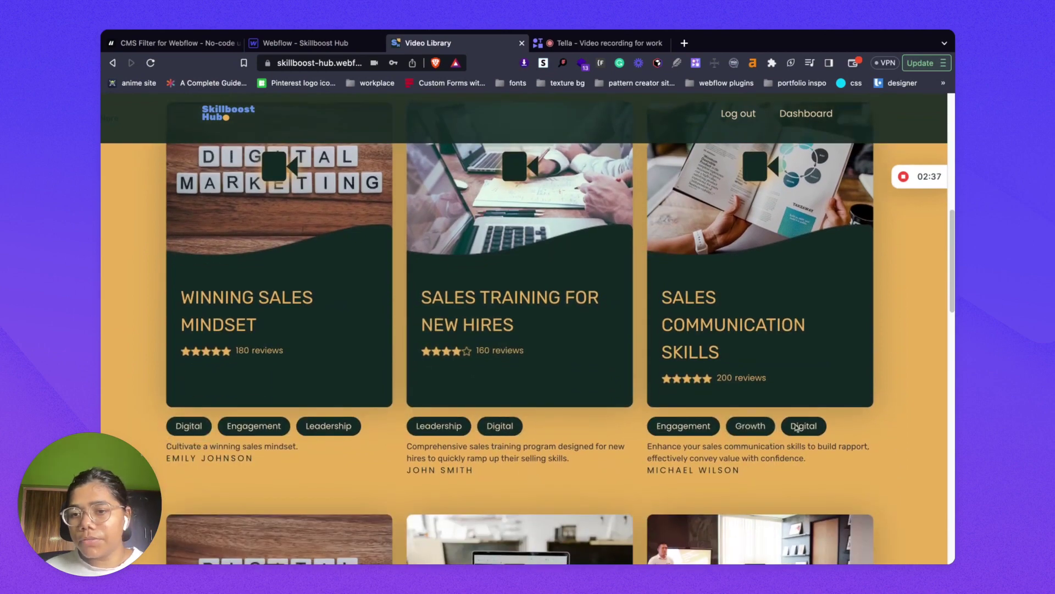
Reset the "digital" search with the clear filter option above the video list.
{"action": "scroll", "coordinate": [837, 440], "scroll_direction": "up", "scroll_amount": 9}
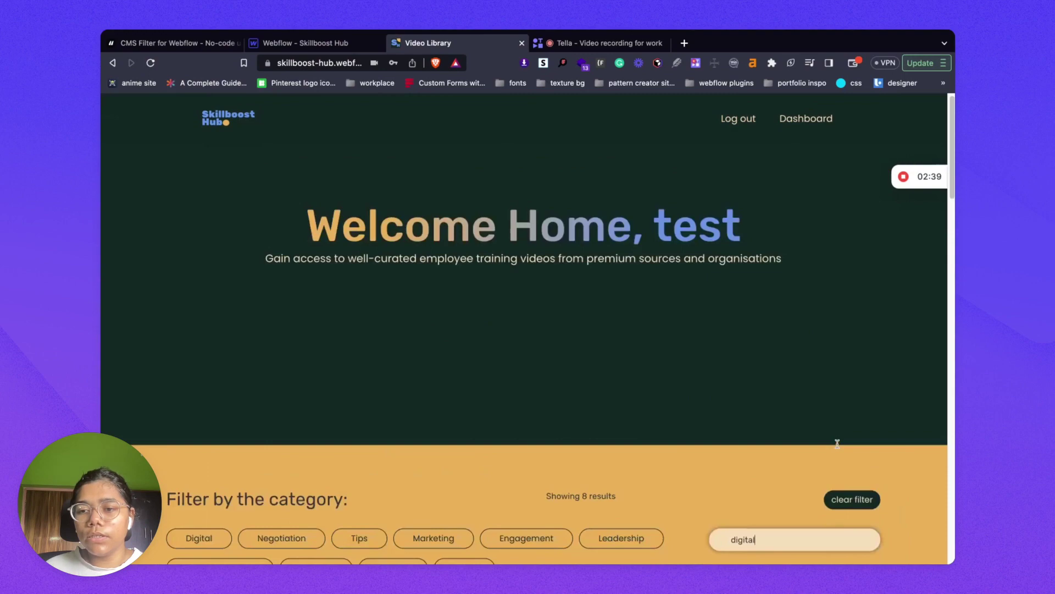
{"action": "scroll", "coordinate": [837, 440], "scroll_direction": "down", "scroll_amount": 4}
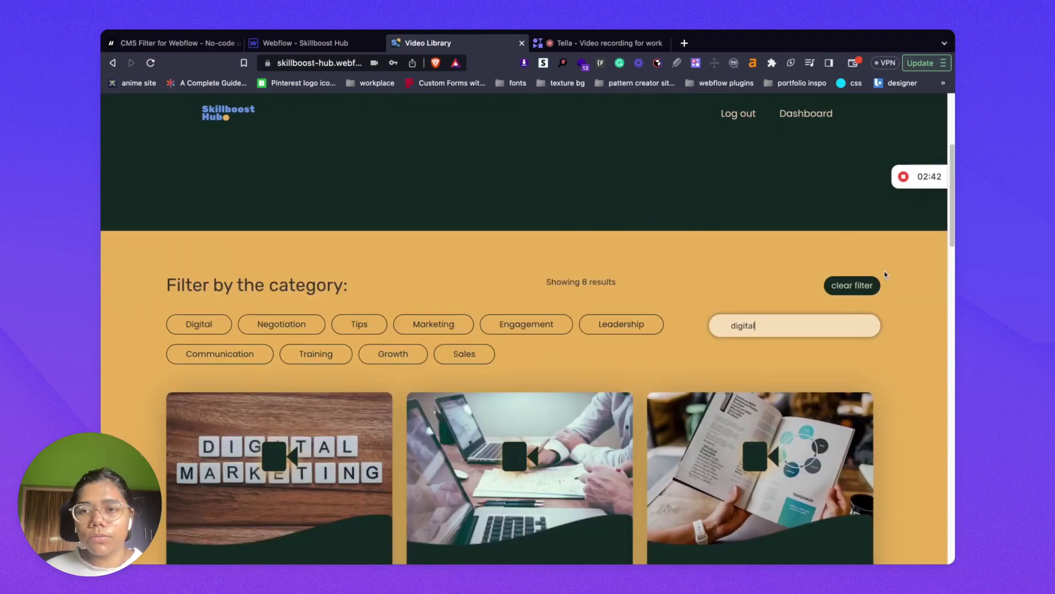
{"action": "left_click", "coordinate": [862, 285]}
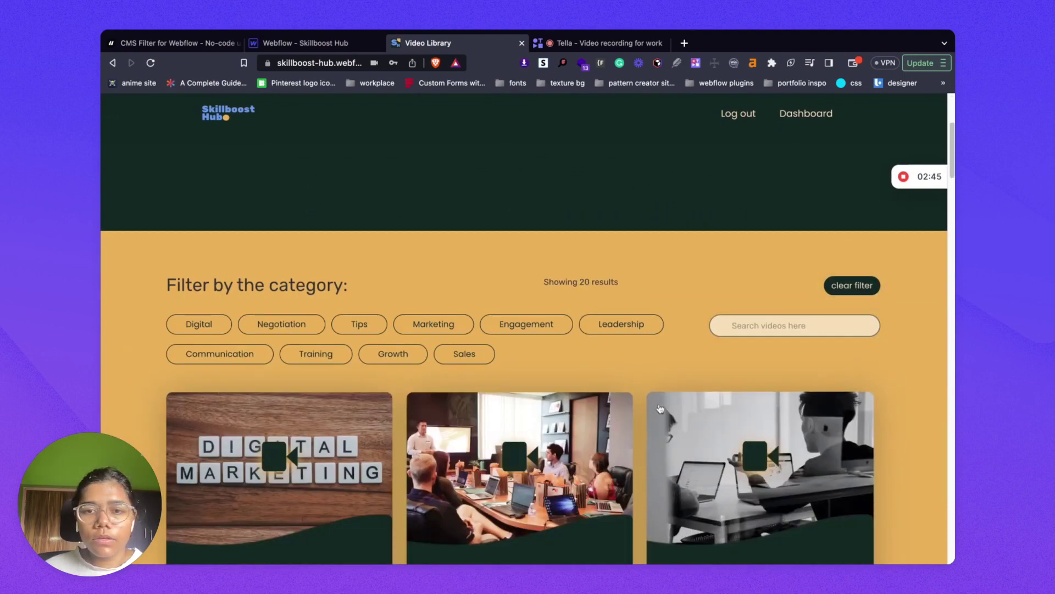
{"action": "scroll", "coordinate": [820, 532], "scroll_direction": "down", "scroll_amount": 1}
{"action": "scroll", "coordinate": [821, 532], "scroll_direction": "down", "scroll_amount": 1}
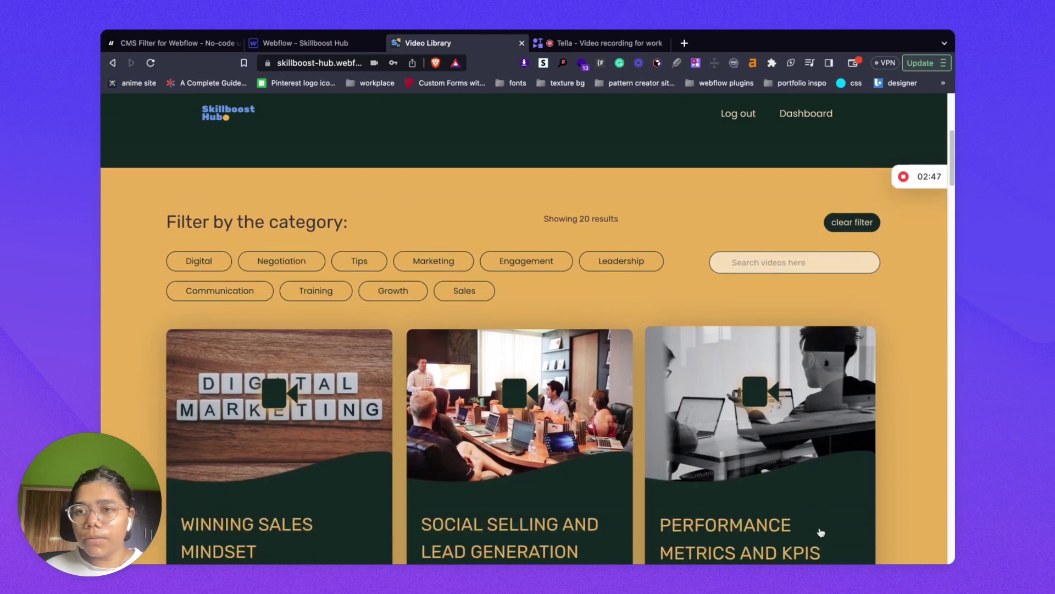
{"action": "scroll", "coordinate": [821, 532], "scroll_direction": "down", "scroll_amount": 4}
{"action": "scroll", "coordinate": [821, 532], "scroll_direction": "up", "scroll_amount": 6}
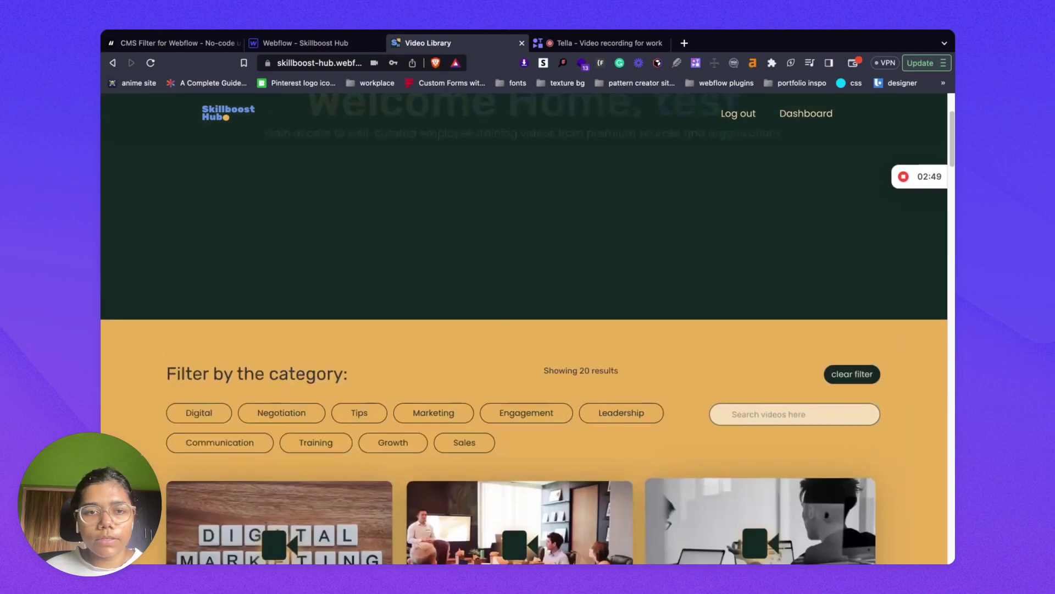
{"action": "scroll", "coordinate": [513, 547], "scroll_direction": "down", "scroll_amount": 4}
{"action": "scroll", "coordinate": [513, 547], "scroll_direction": "up", "scroll_amount": 1}
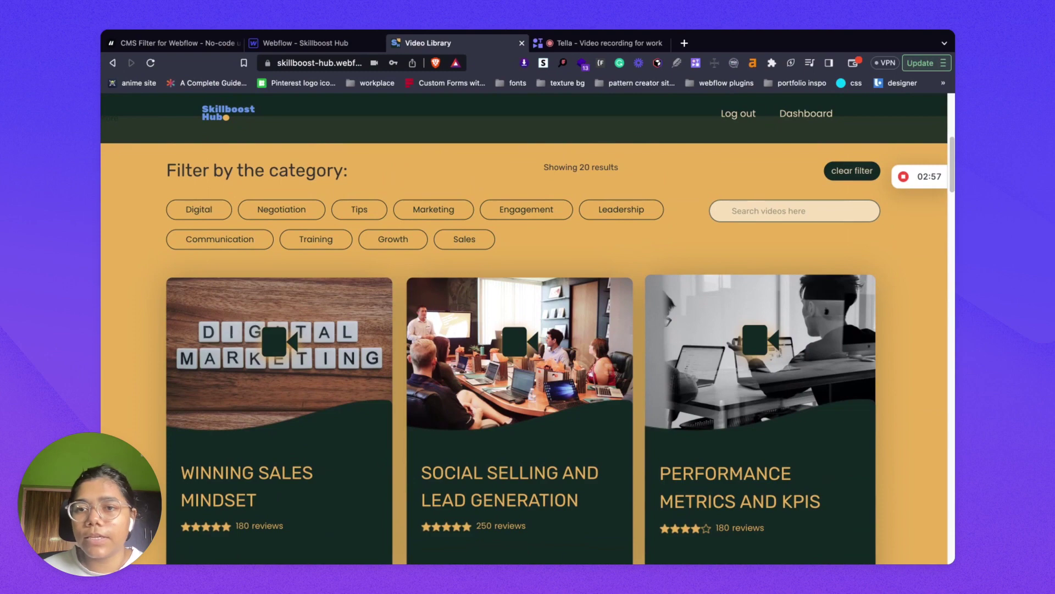
{"action": "scroll", "coordinate": [532, 264], "scroll_direction": "up", "scroll_amount": 2}
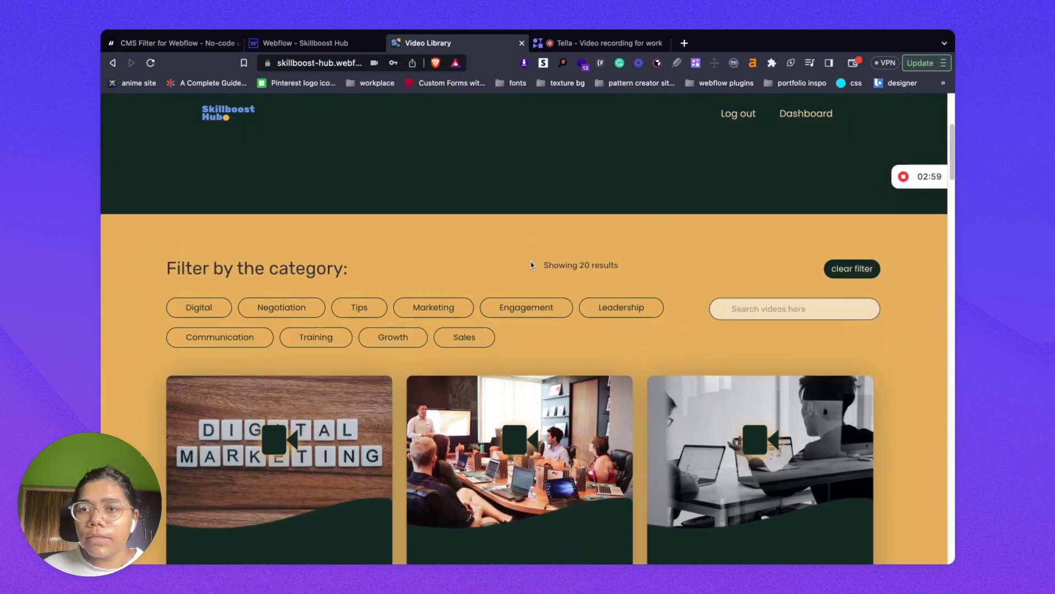